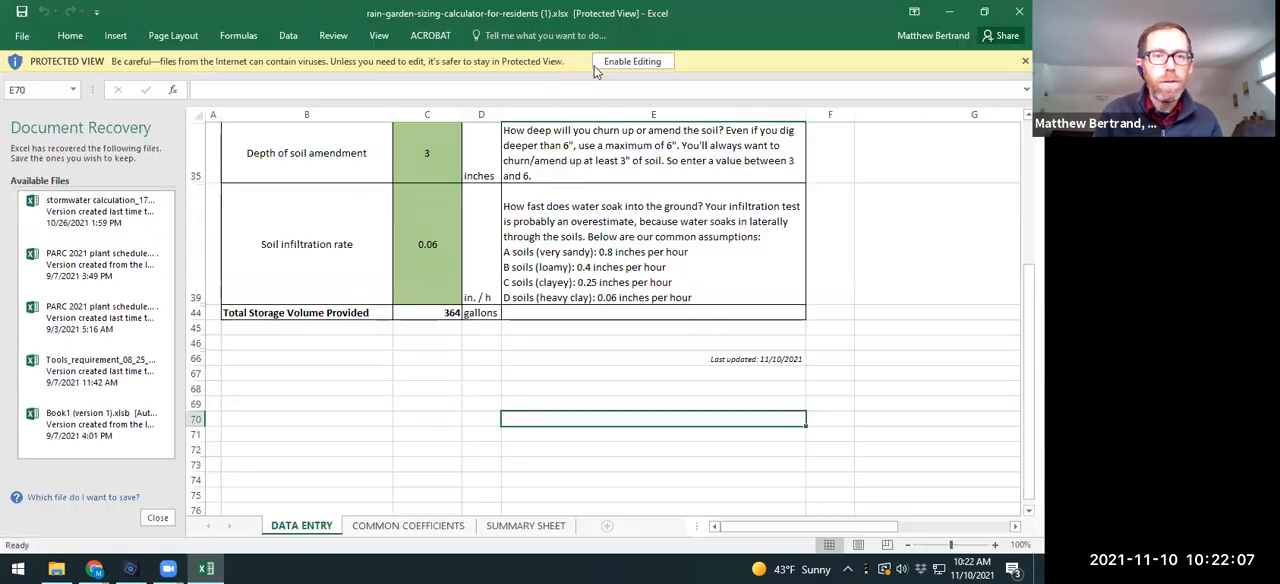
Step: Enable editing of the downloaded rain garden calculator workbook and close the list of recovered files
{"action": "left_click", "coordinate": [597, 68]}
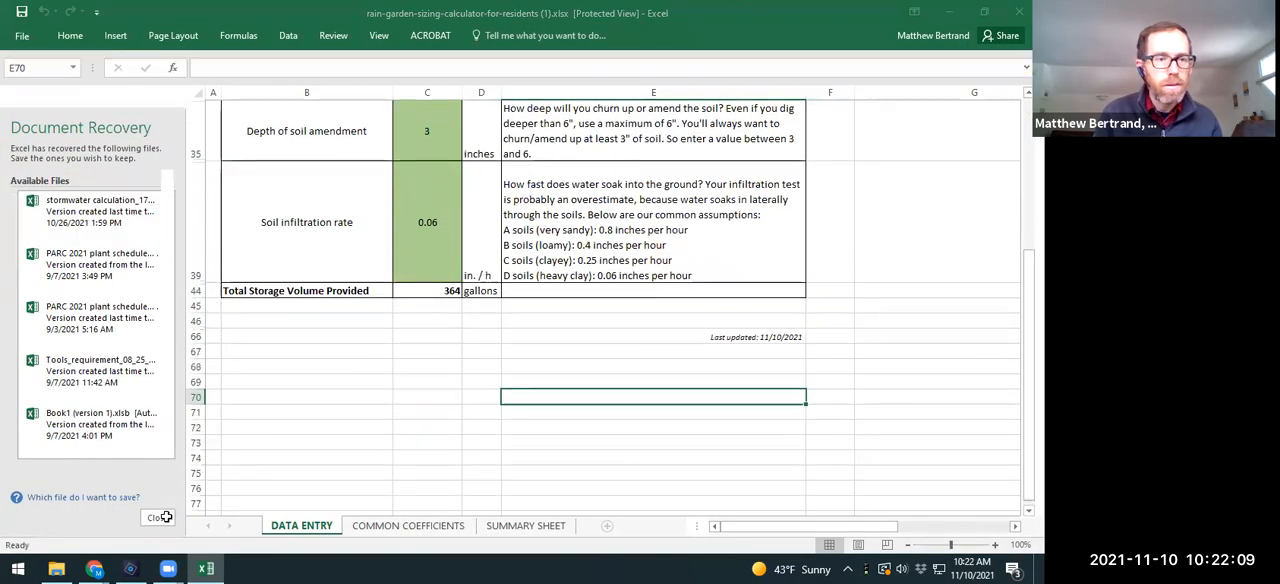
{"action": "left_click", "coordinate": [158, 518]}
{"action": "scroll", "coordinate": [470, 340], "scroll_direction": "up", "scroll_amount": 10}
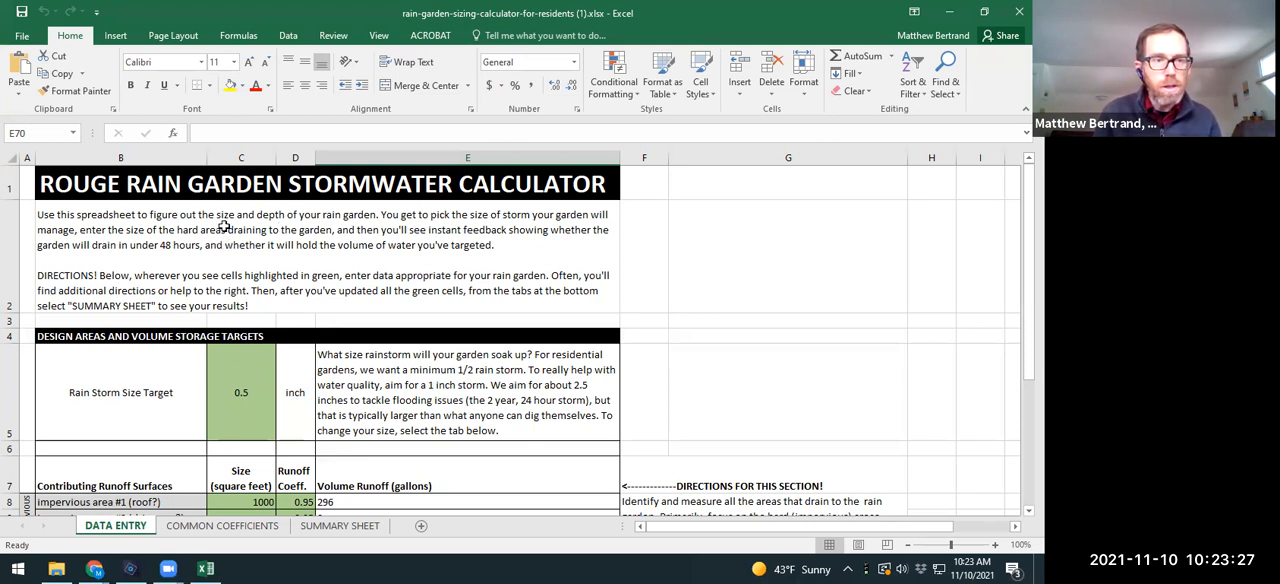
Step: Look over the DATA ENTRY sheet's green input cells and directions, from the rain storm size target to the soil infiltration rate
{"action": "left_click", "coordinate": [248, 394]}
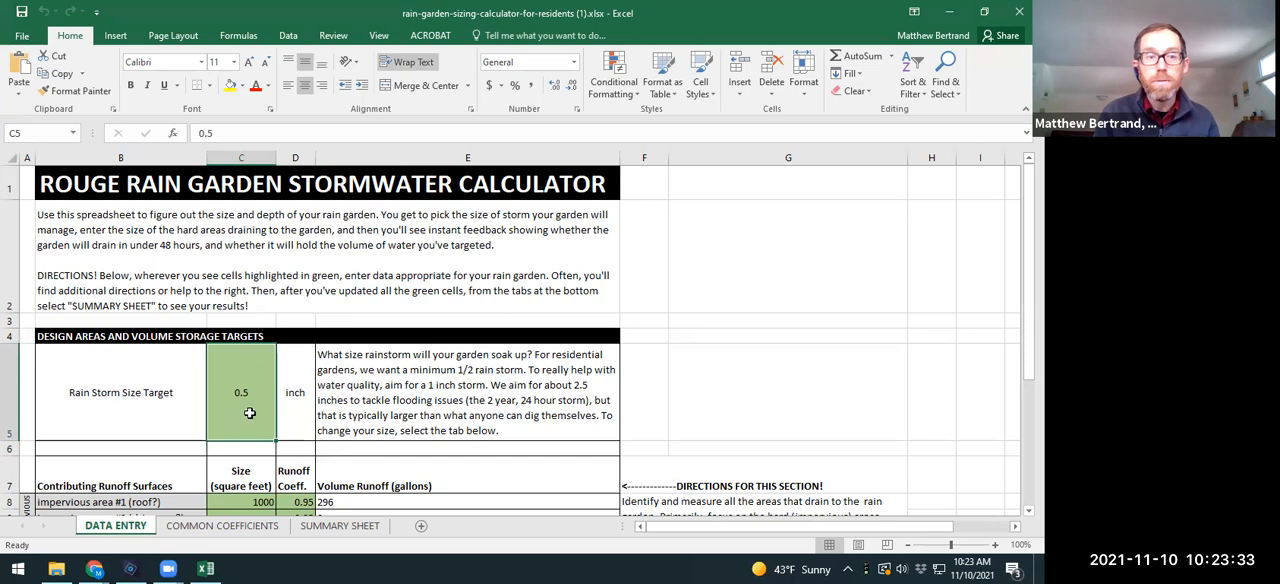
{"action": "scroll", "coordinate": [242, 372], "scroll_direction": "down", "scroll_amount": 1}
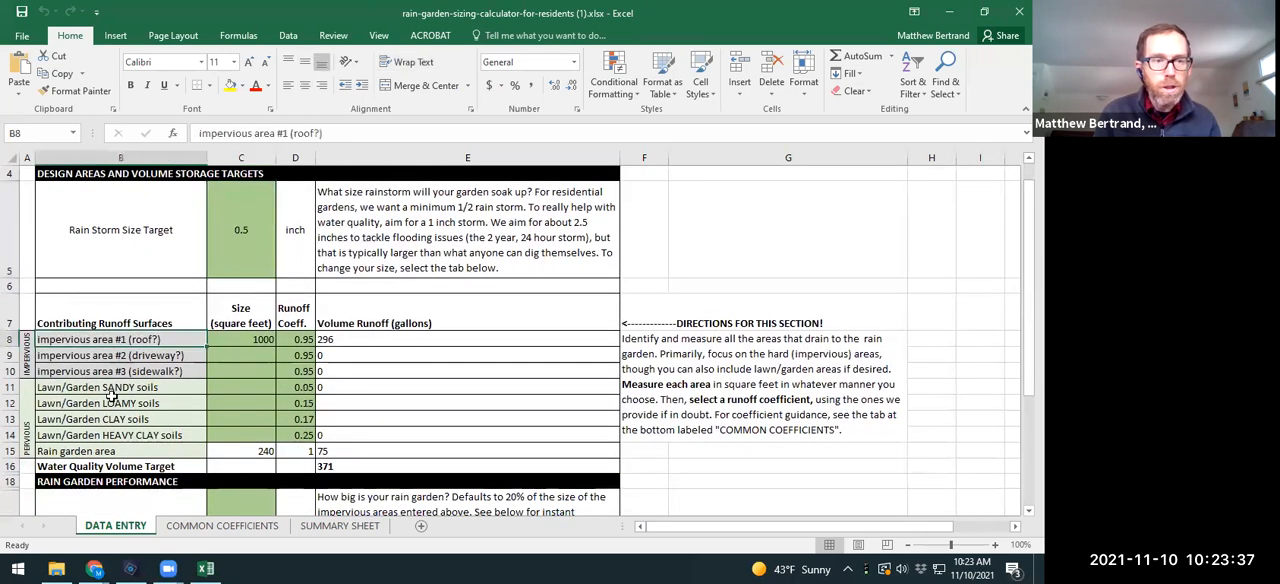
{"action": "left_click", "coordinate": [257, 339]}
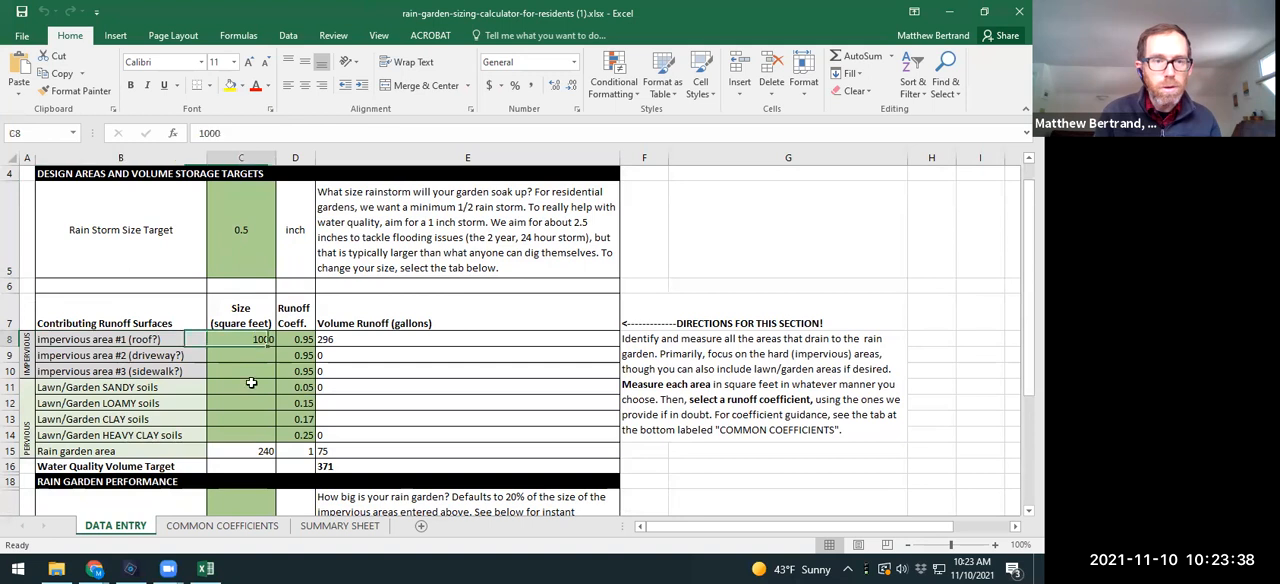
{"action": "left_click", "coordinate": [405, 238]}
{"action": "left_click", "coordinate": [673, 362]}
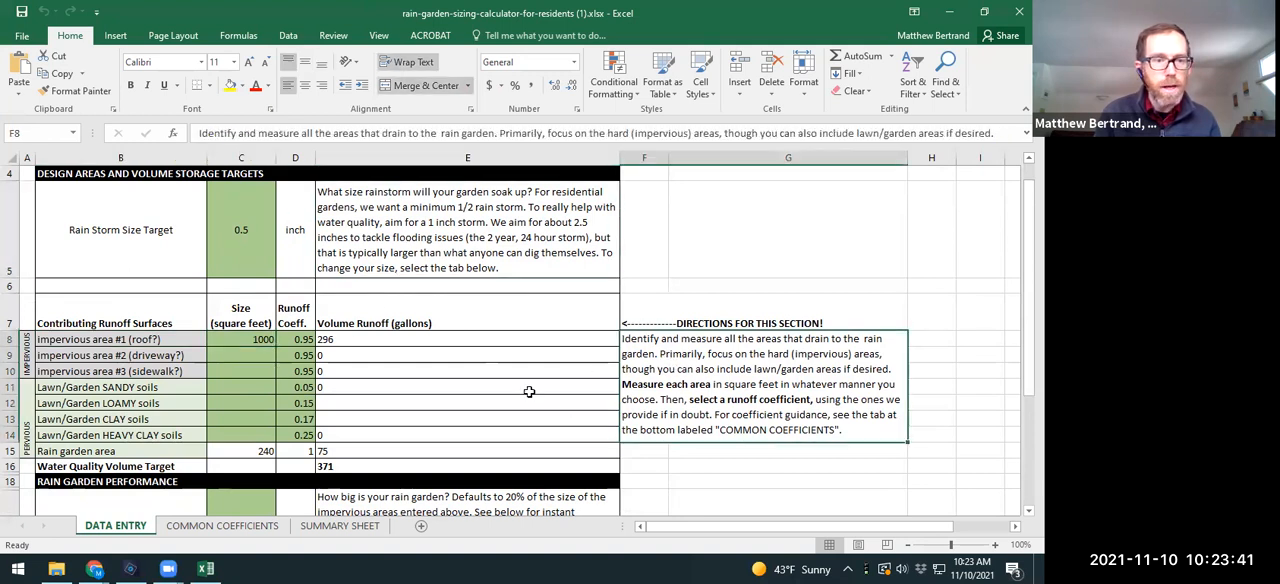
{"action": "scroll", "coordinate": [510, 388], "scroll_direction": "down", "scroll_amount": 1}
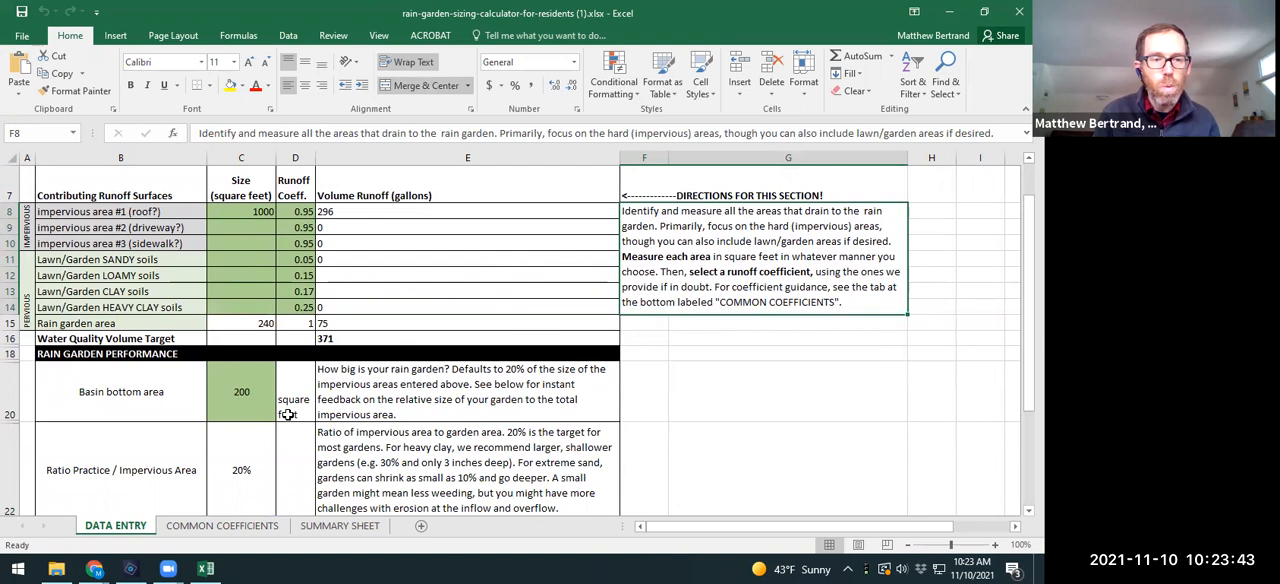
{"action": "scroll", "coordinate": [300, 410], "scroll_direction": "down", "scroll_amount": 5}
{"action": "scroll", "coordinate": [345, 392], "scroll_direction": "down", "scroll_amount": 1}
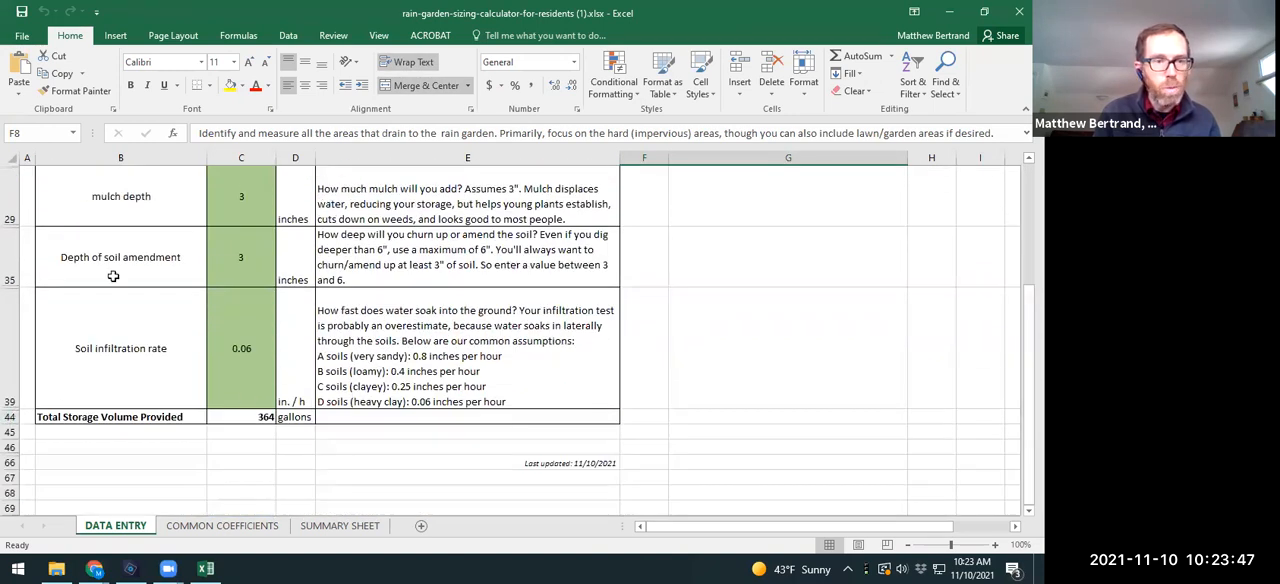
{"action": "scroll", "coordinate": [20, 277], "scroll_direction": "up", "scroll_amount": 6}
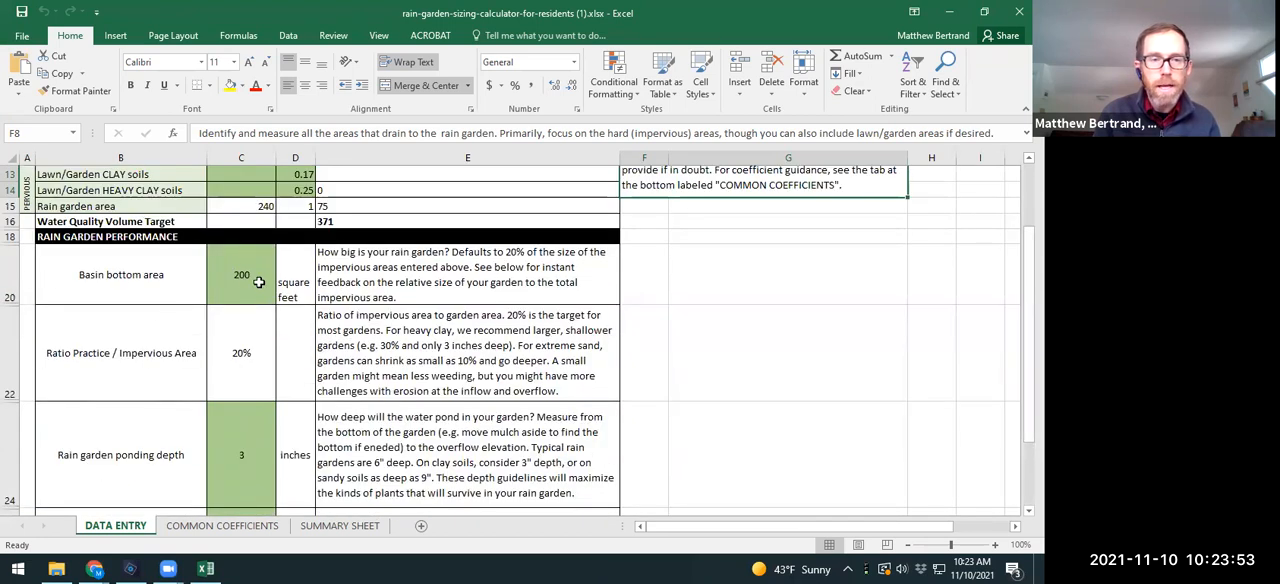
{"action": "scroll", "coordinate": [250, 284], "scroll_direction": "up", "scroll_amount": 2}
{"action": "scroll", "coordinate": [250, 337], "scroll_direction": "up", "scroll_amount": 3}
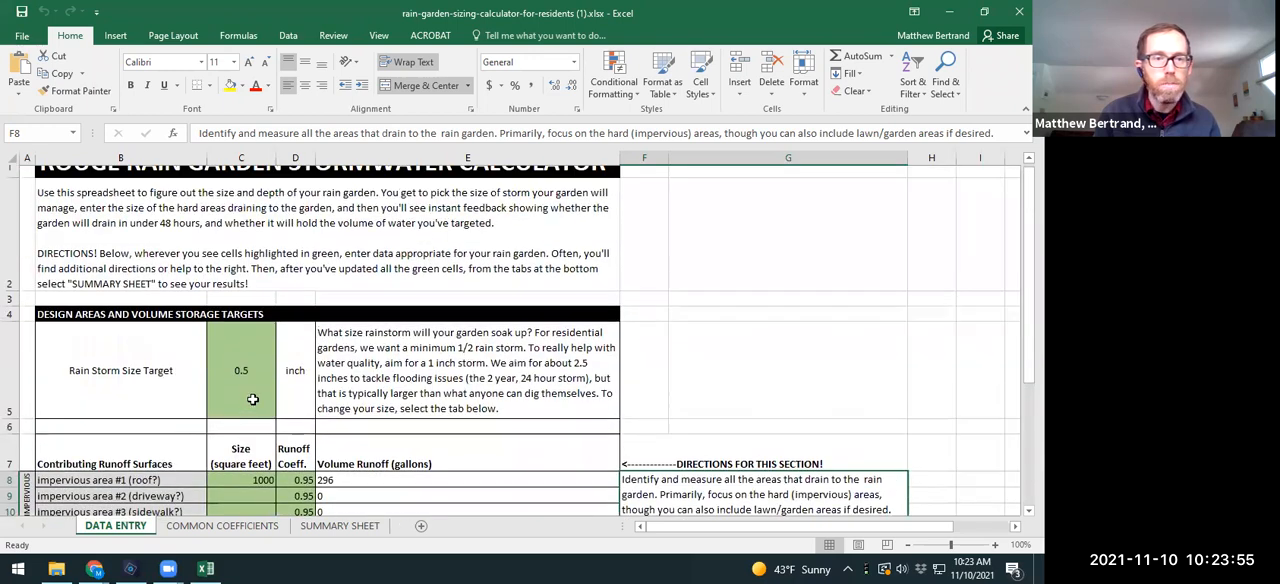
Step: Examine the rain storm size target and the impervious and pervious contributing runoff surfaces, including the roof size entry
{"action": "left_click", "coordinate": [231, 396]}
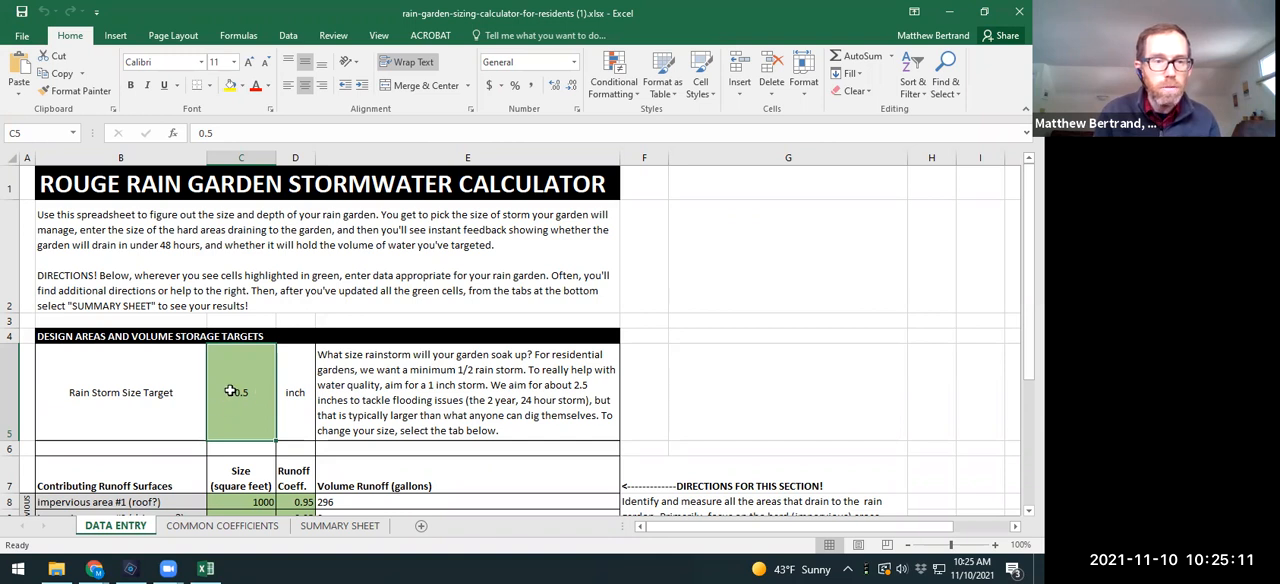
{"action": "scroll", "coordinate": [230, 391], "scroll_direction": "down", "scroll_amount": 1}
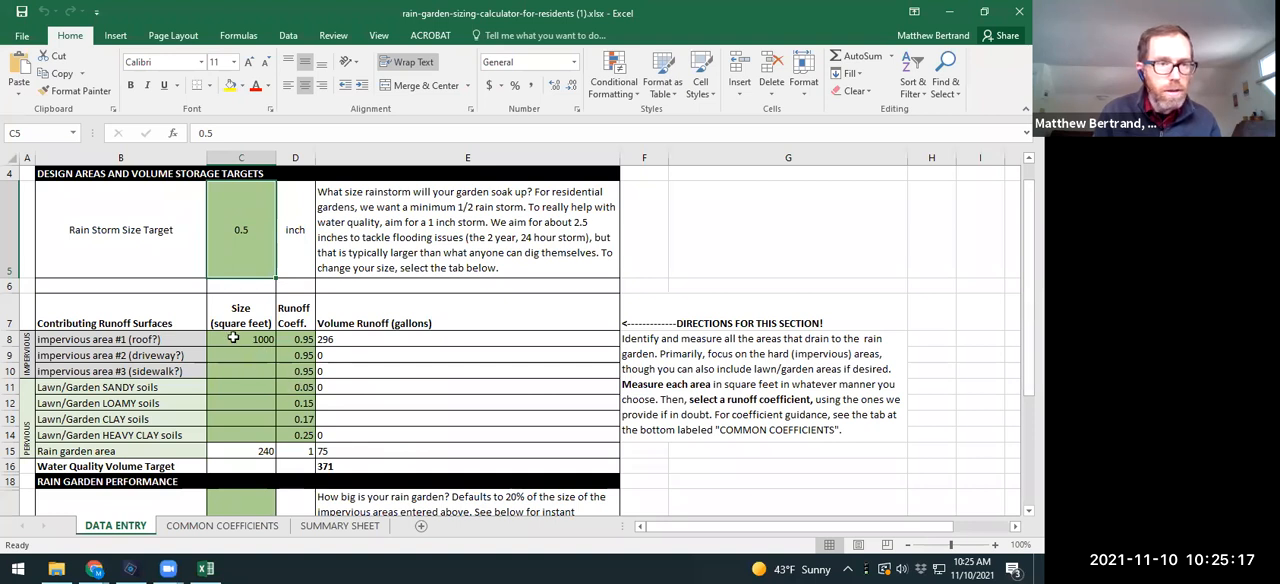
{"action": "left_click_drag", "start_coordinate": [98, 339], "coordinate": [100, 371]}
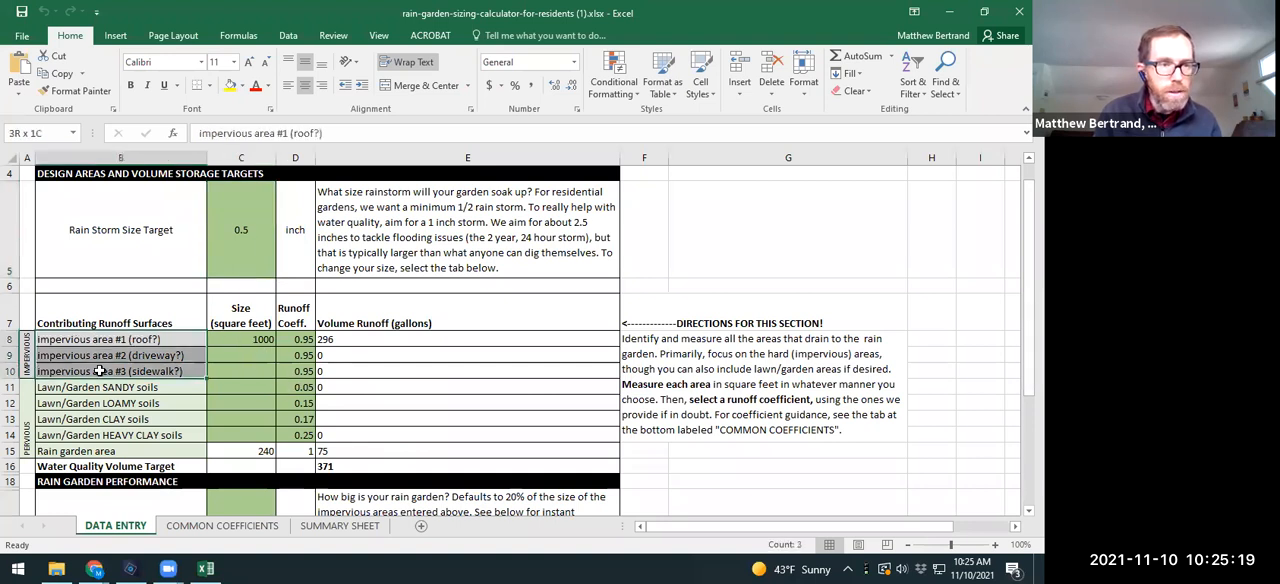
{"action": "left_click", "coordinate": [98, 340]}
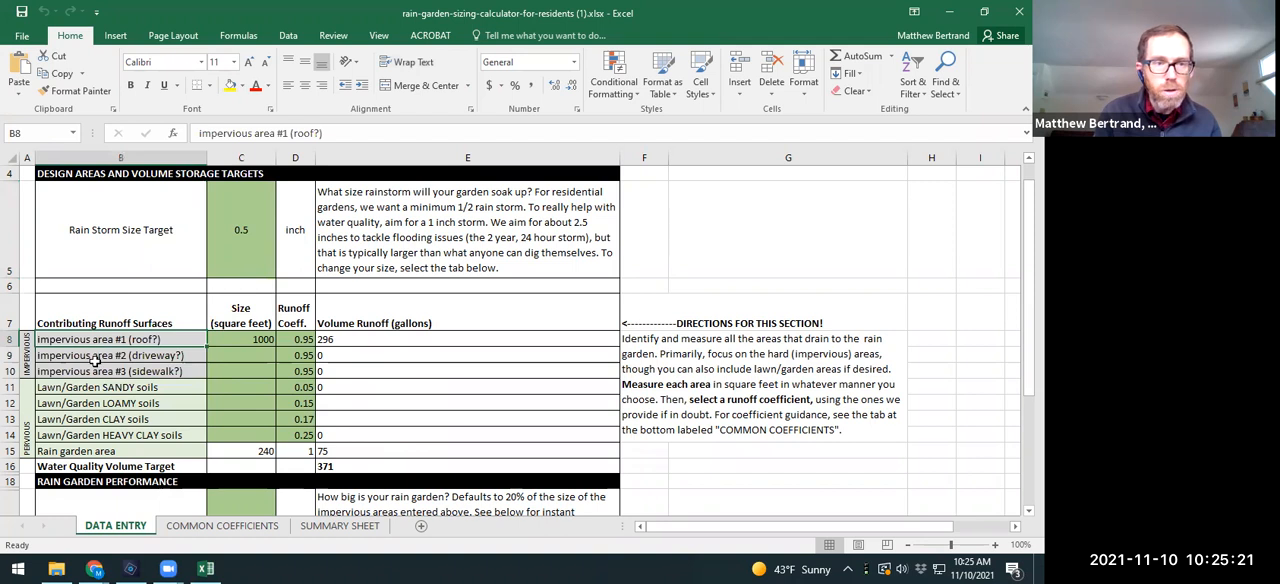
{"action": "left_click", "coordinate": [167, 355]}
{"action": "left_click", "coordinate": [162, 370]}
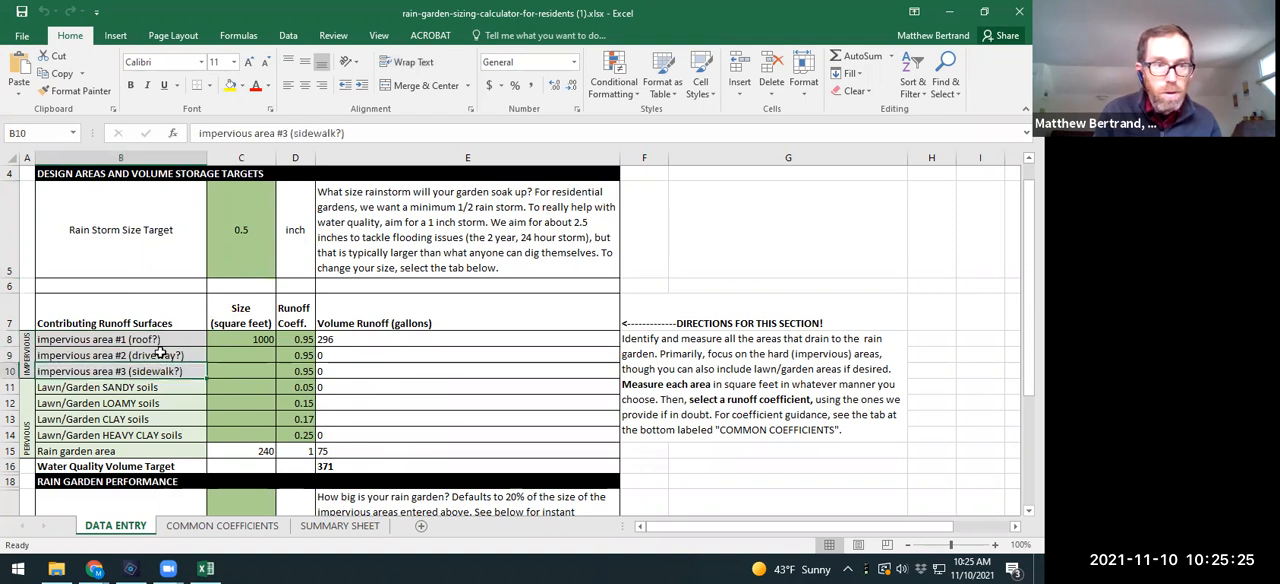
{"action": "left_click_drag", "start_coordinate": [95, 388], "coordinate": [100, 436]}
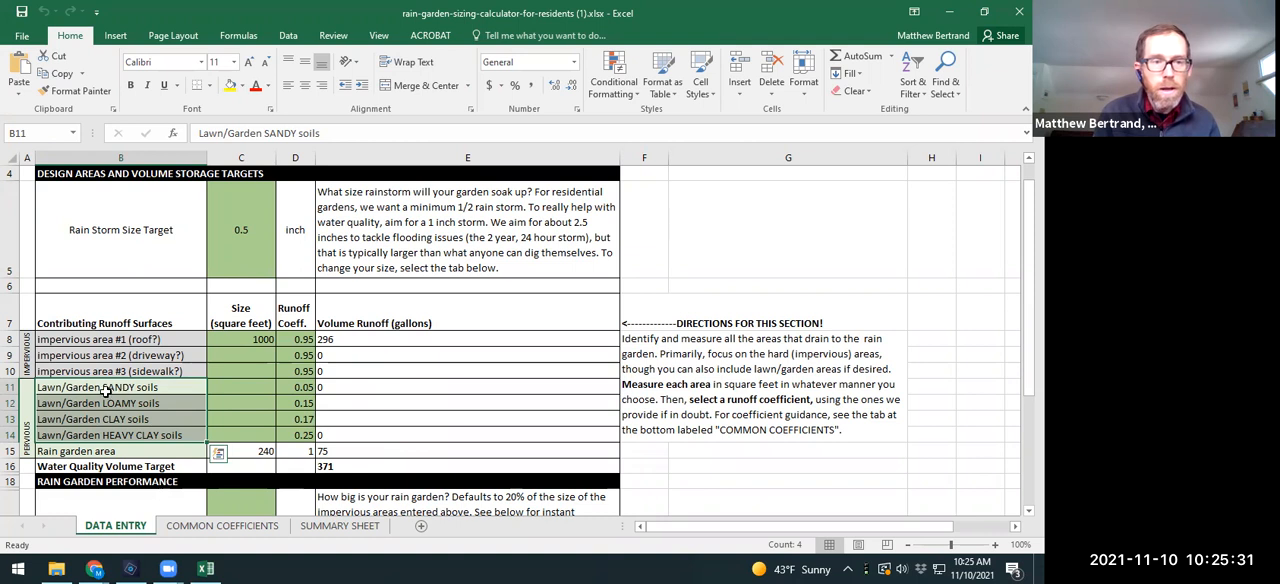
{"action": "left_click", "coordinate": [106, 391]}
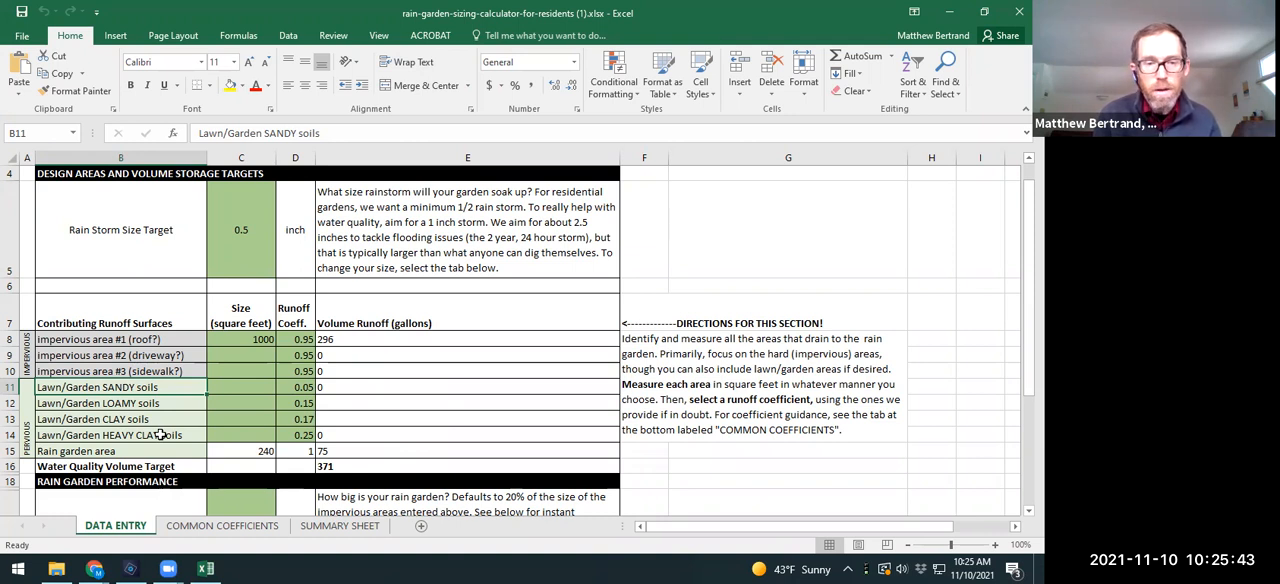
{"action": "left_click_drag", "start_coordinate": [128, 390], "coordinate": [138, 436]}
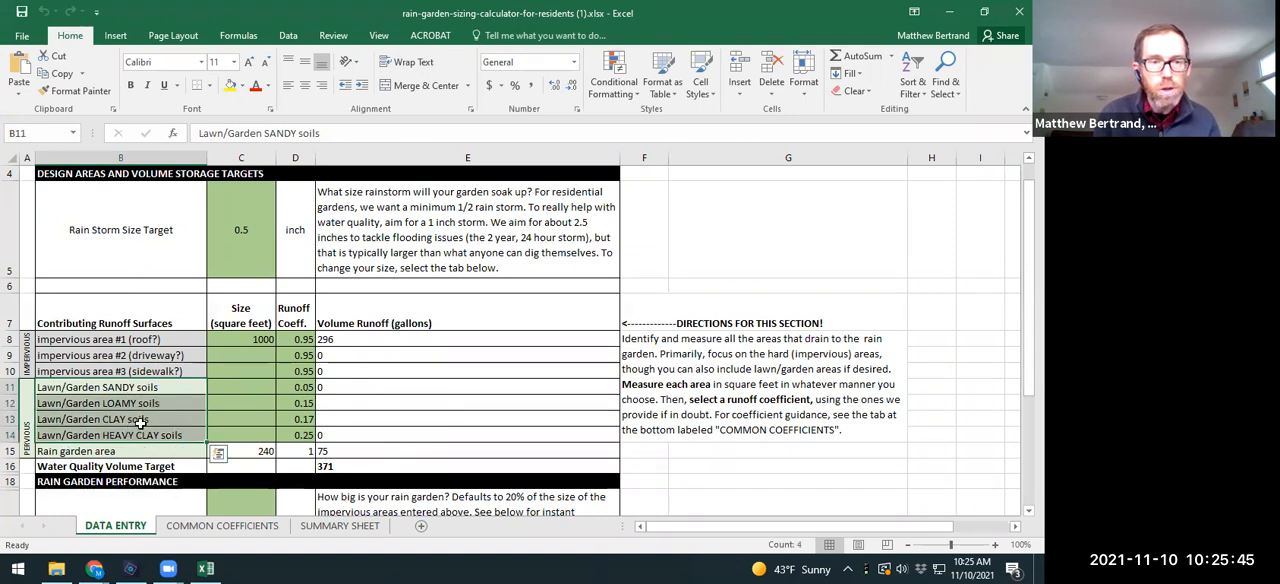
{"action": "left_click", "coordinate": [140, 421]}
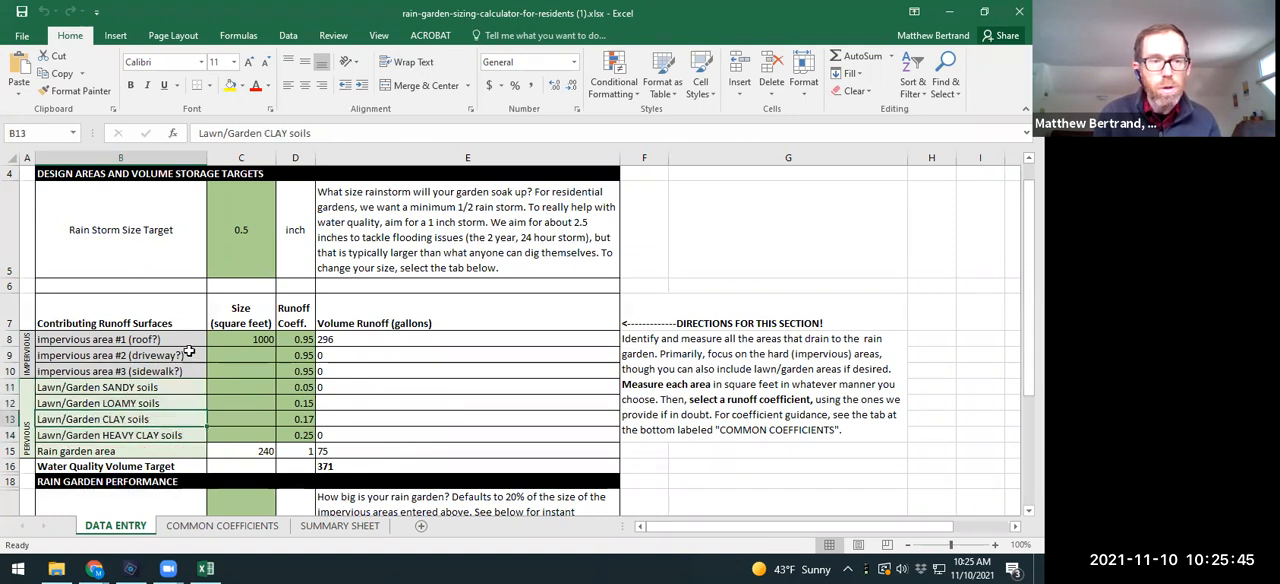
{"action": "left_click", "coordinate": [250, 340]}
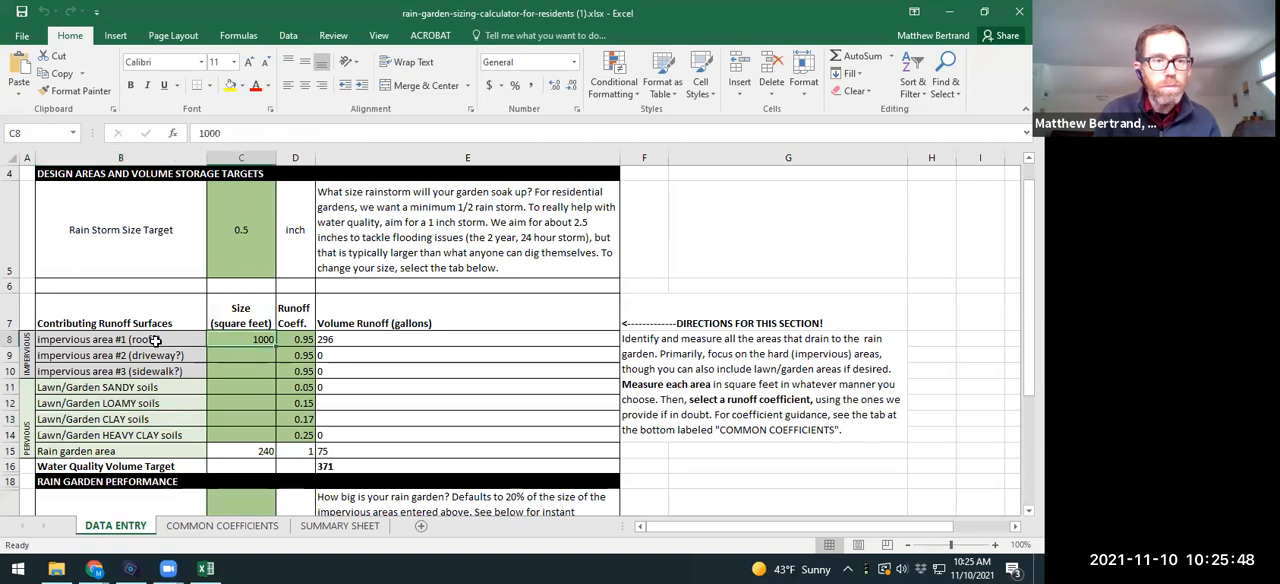
Step: Go through the runoff coefficients of the contributing surfaces one by one, from the roof to heavy clay soils
{"action": "left_click_drag", "start_coordinate": [298, 339], "coordinate": [300, 437]}
{"action": "left_click", "coordinate": [304, 345]}
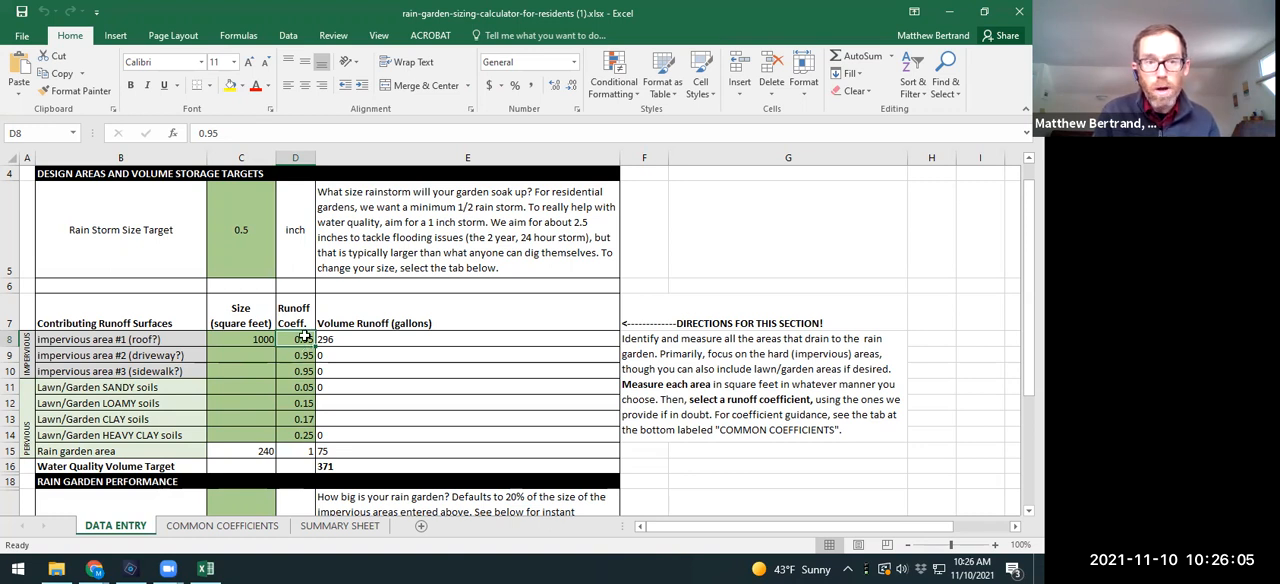
{"action": "key", "text": "Down"}
{"action": "key", "text": "Down"}
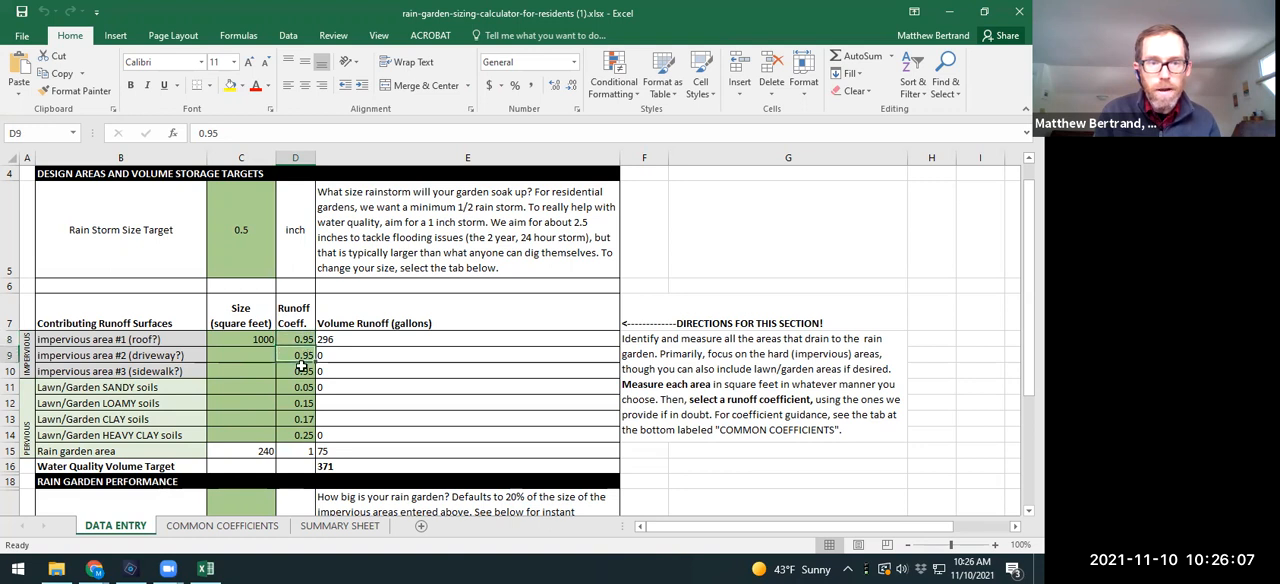
{"action": "key", "text": "Down"}
{"action": "key", "text": "Down"}
{"action": "key", "text": "Down"}
{"action": "key", "text": "Down"}
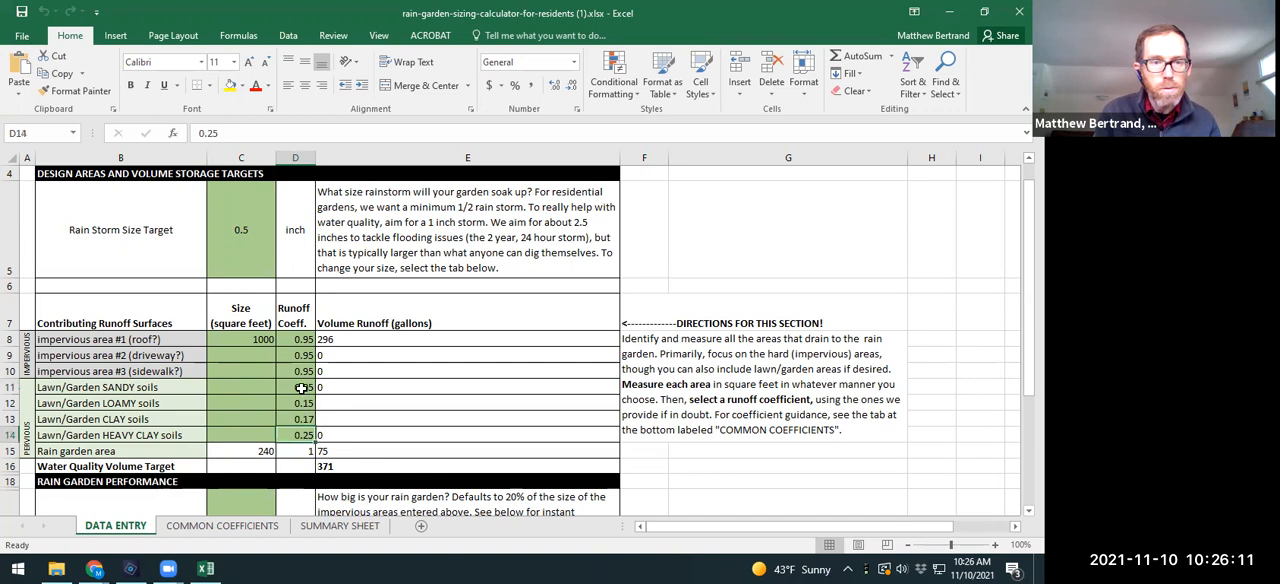
Step: Consult the summary and detailed ranges on the COMMON COEFFICIENTS sheet, and return to the roof size cell on DATA ENTRY
{"action": "left_click", "coordinate": [225, 526]}
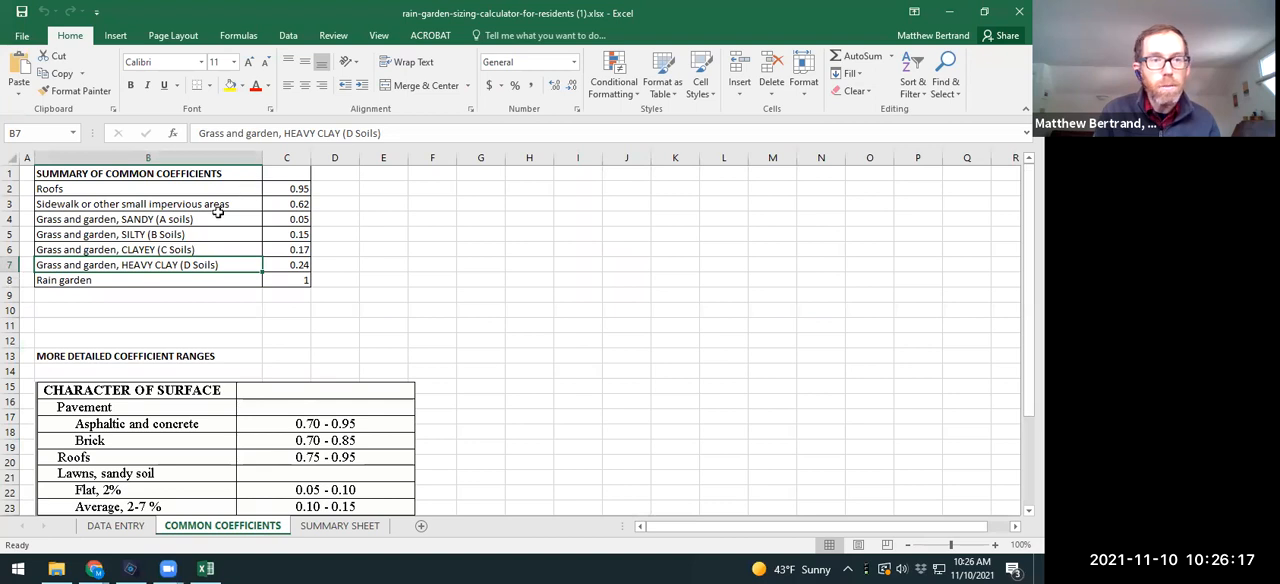
{"action": "scroll", "coordinate": [265, 310], "scroll_direction": "down", "scroll_amount": 3}
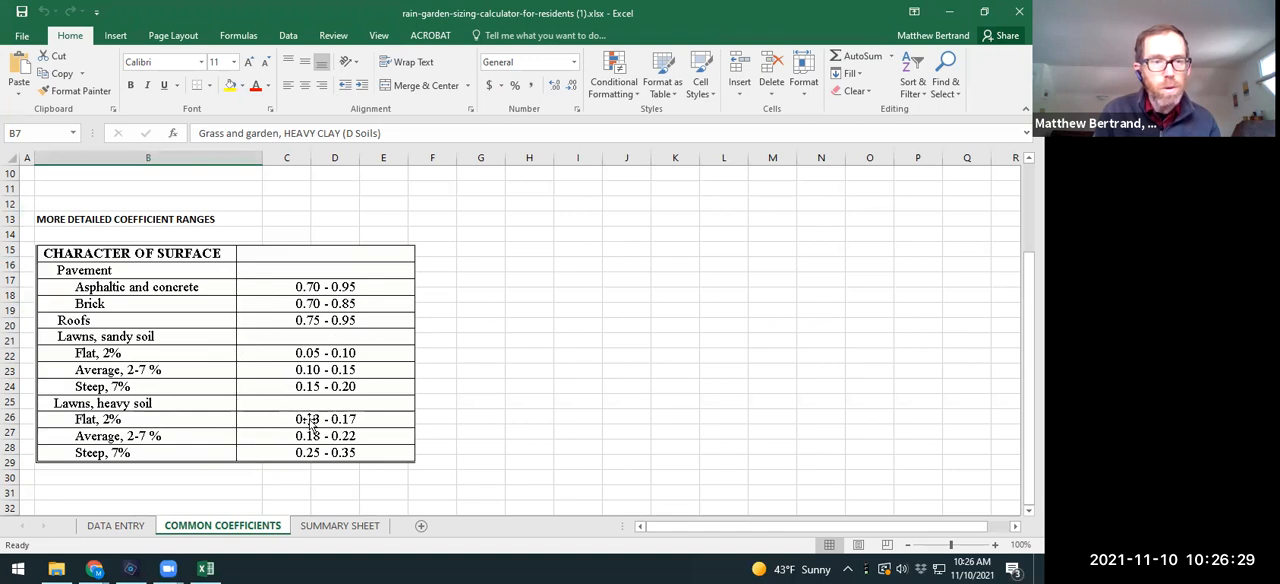
{"action": "left_click", "coordinate": [115, 525]}
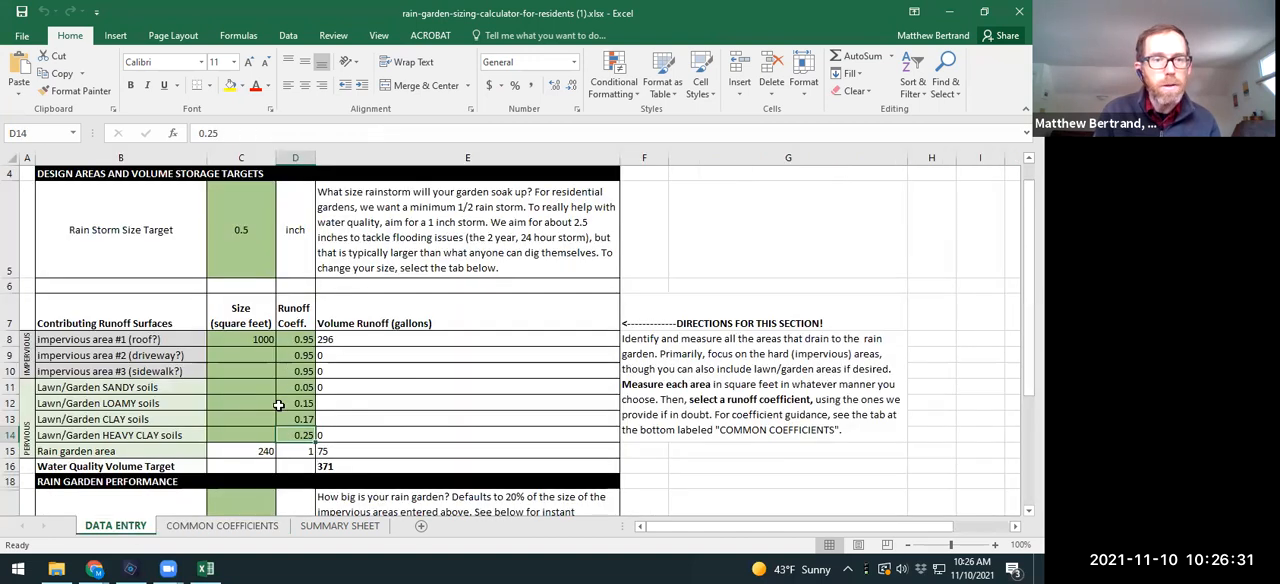
{"action": "left_click", "coordinate": [255, 341]}
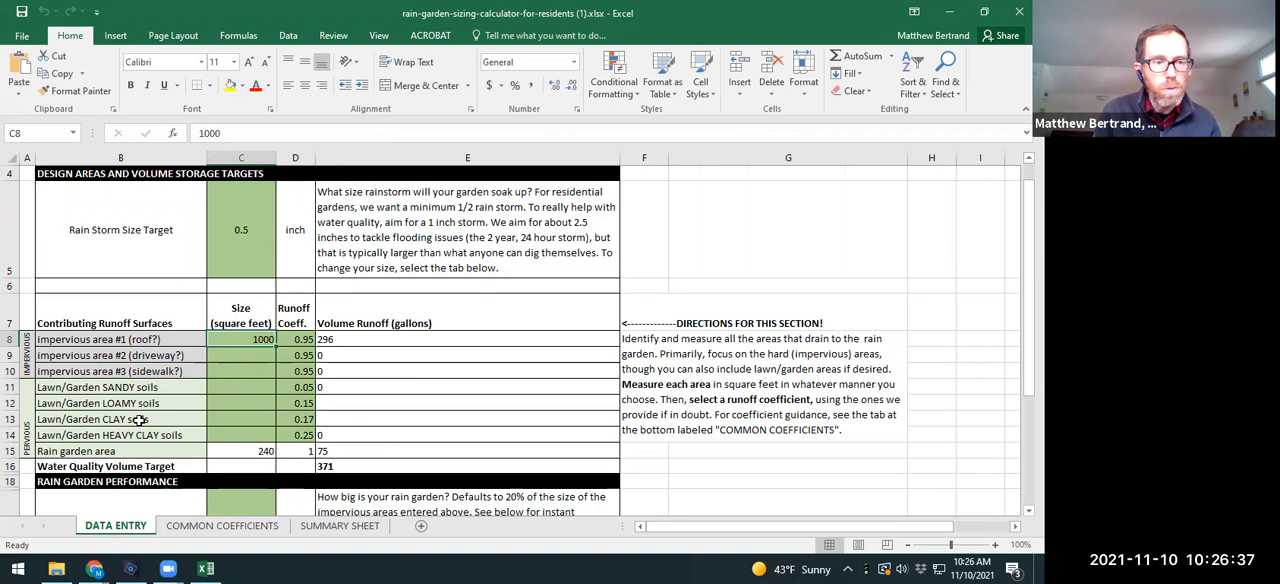
Step: Switch to Google Maps in Chrome and show satellite imagery with the place details and downloads bar hidden
{"action": "left_click", "coordinate": [108, 568]}
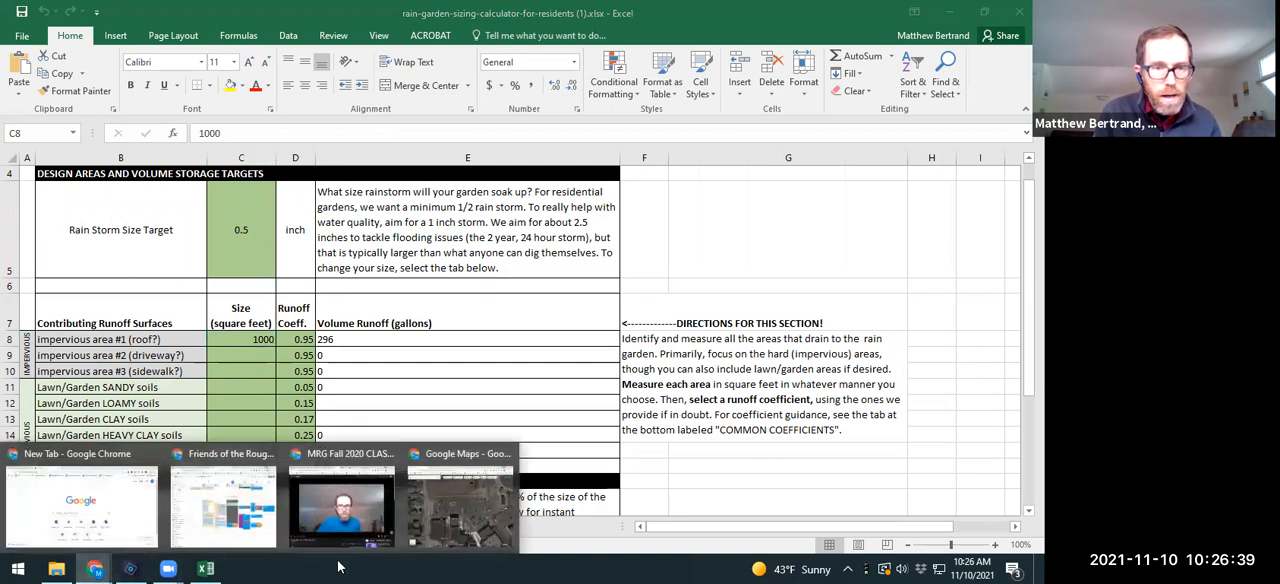
{"action": "left_click", "coordinate": [117, 523]}
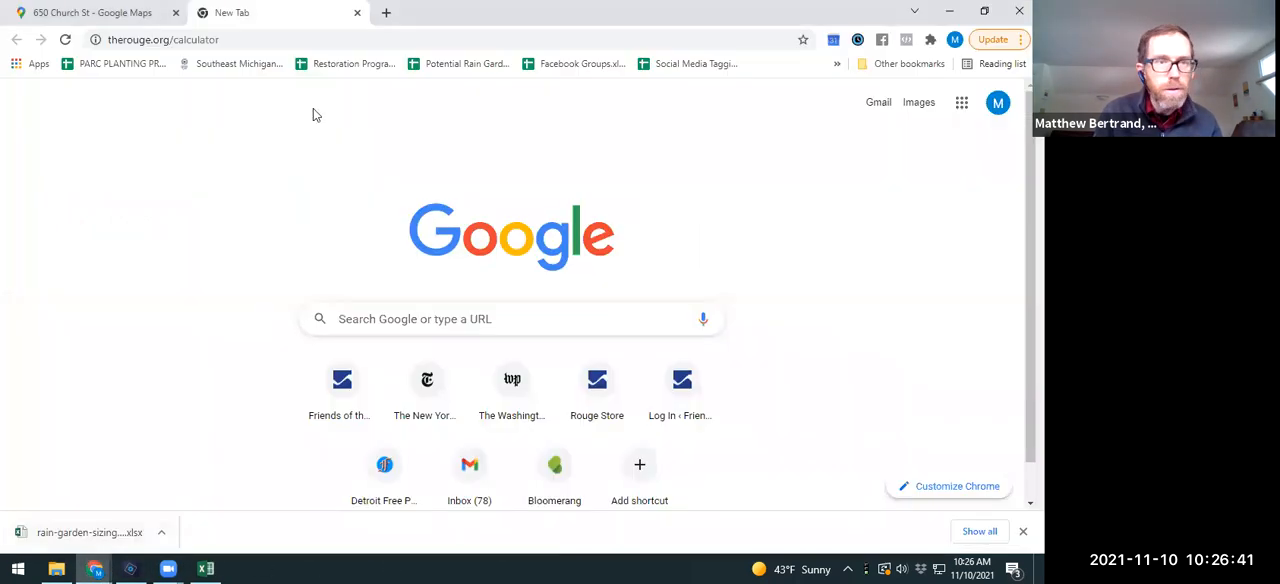
{"action": "left_click", "coordinate": [92, 13]}
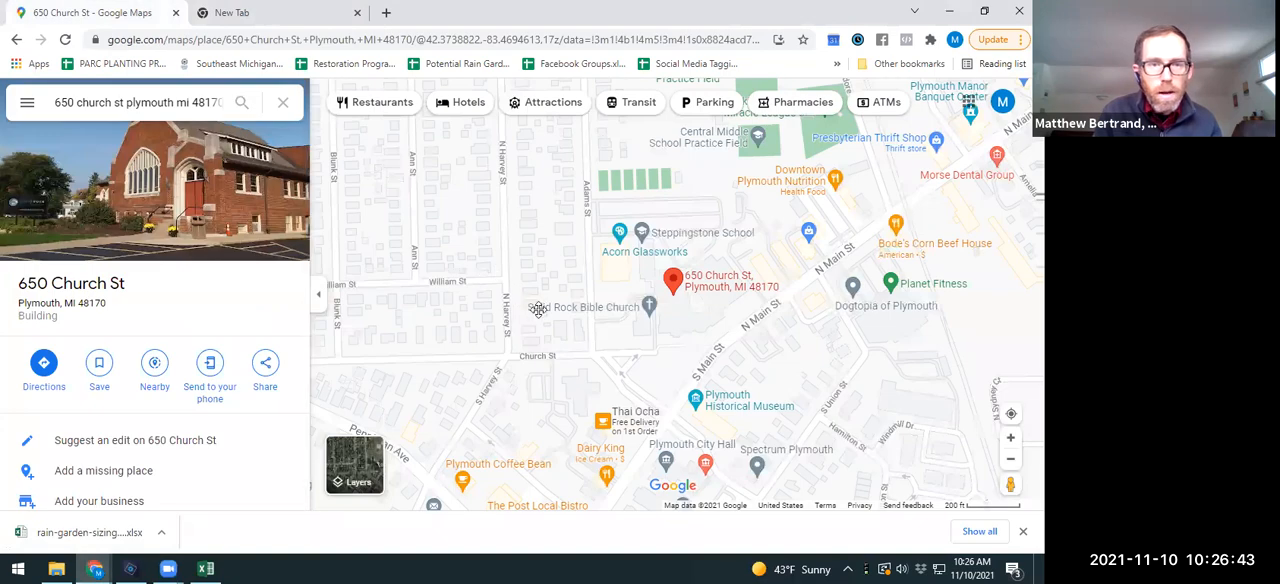
{"action": "left_click_drag", "start_coordinate": [537, 308], "coordinate": [592, 342]}
{"action": "left_click", "coordinate": [373, 472]}
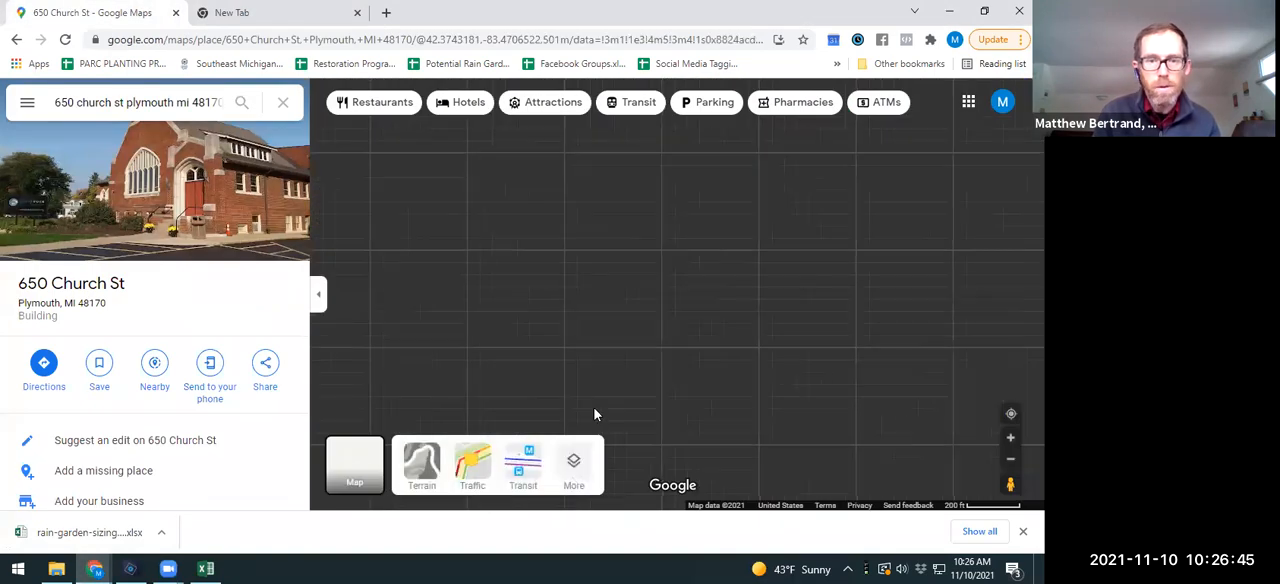
{"action": "left_click", "coordinate": [316, 300]}
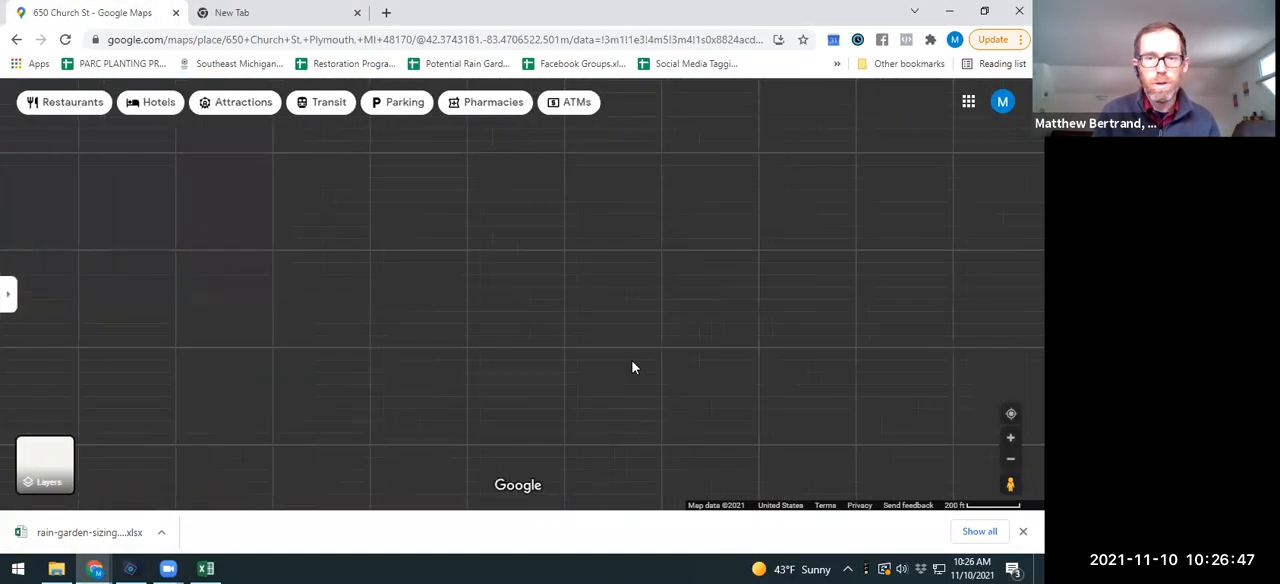
{"action": "left_click", "coordinate": [1023, 532]}
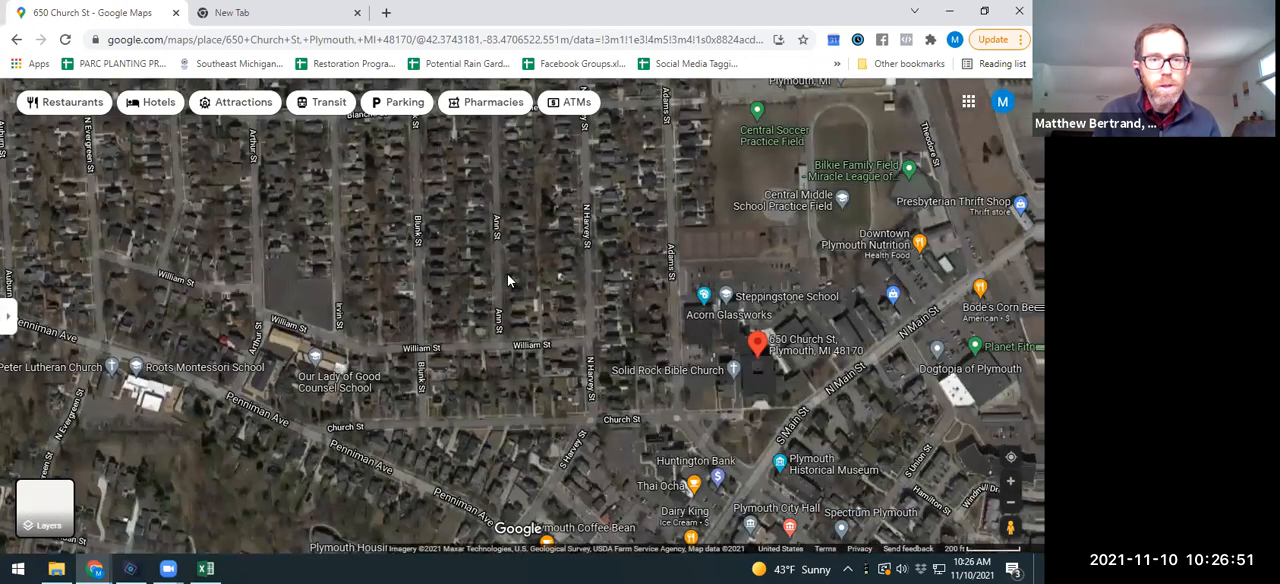
Step: Browse the satellite imagery along Ann St for a house whose roof could drain to a rain garden
{"action": "scroll", "coordinate": [522, 233], "scroll_direction": "up", "scroll_amount": 5}
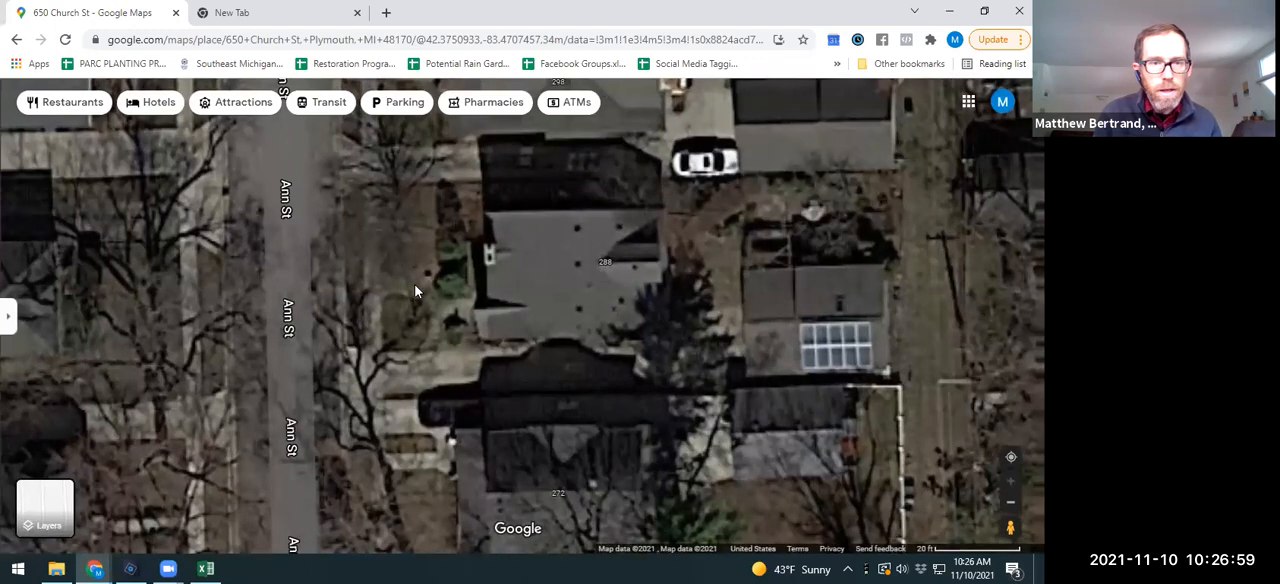
{"action": "scroll", "coordinate": [427, 292], "scroll_direction": "down", "scroll_amount": 2}
{"action": "left_click_drag", "start_coordinate": [420, 437], "coordinate": [440, 175]}
{"action": "left_click_drag", "start_coordinate": [508, 331], "coordinate": [540, 255]}
{"action": "scroll", "coordinate": [532, 260], "scroll_direction": "down", "scroll_amount": 2}
{"action": "left_click_drag", "start_coordinate": [468, 305], "coordinate": [475, 224]}
{"action": "scroll", "coordinate": [475, 228], "scroll_direction": "up", "scroll_amount": 3}
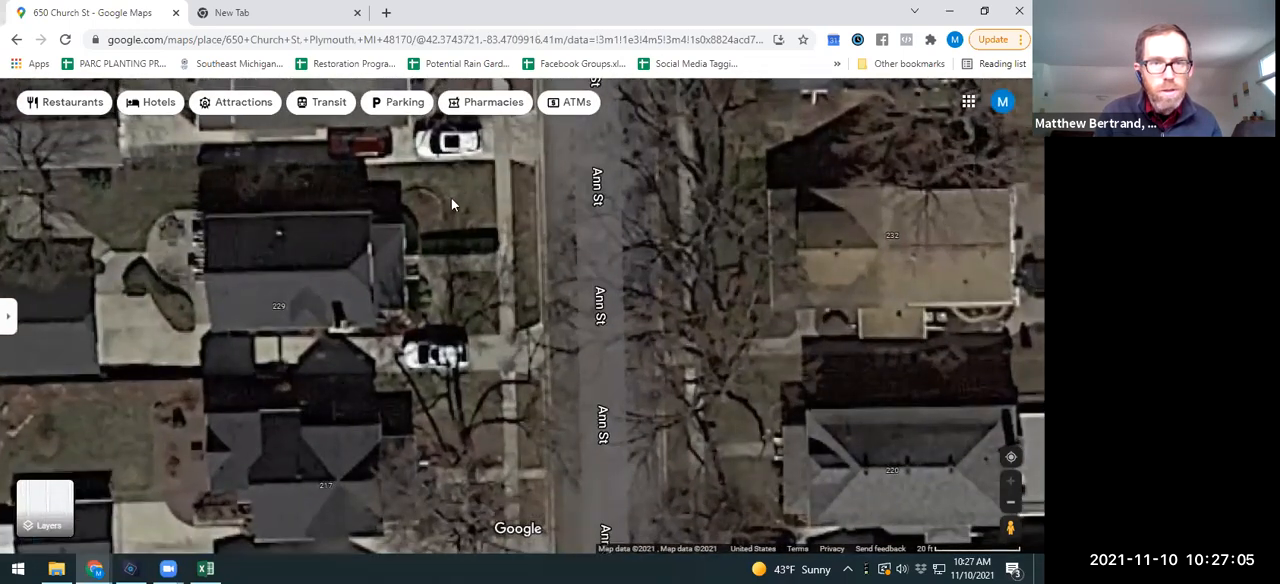
{"action": "left_click_drag", "start_coordinate": [450, 193], "coordinate": [524, 215]}
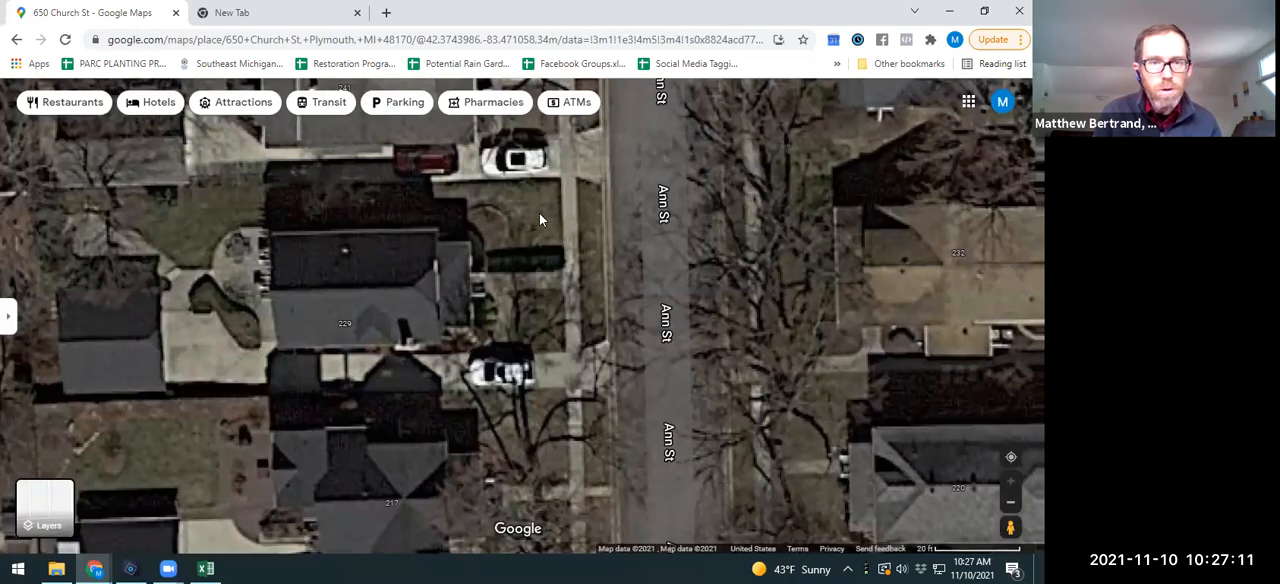
Step: Measure the dark half of the chosen house's roof west of Ann St, tracing its outline as a closed area including the small front section
{"action": "right_click", "coordinate": [272, 242]}
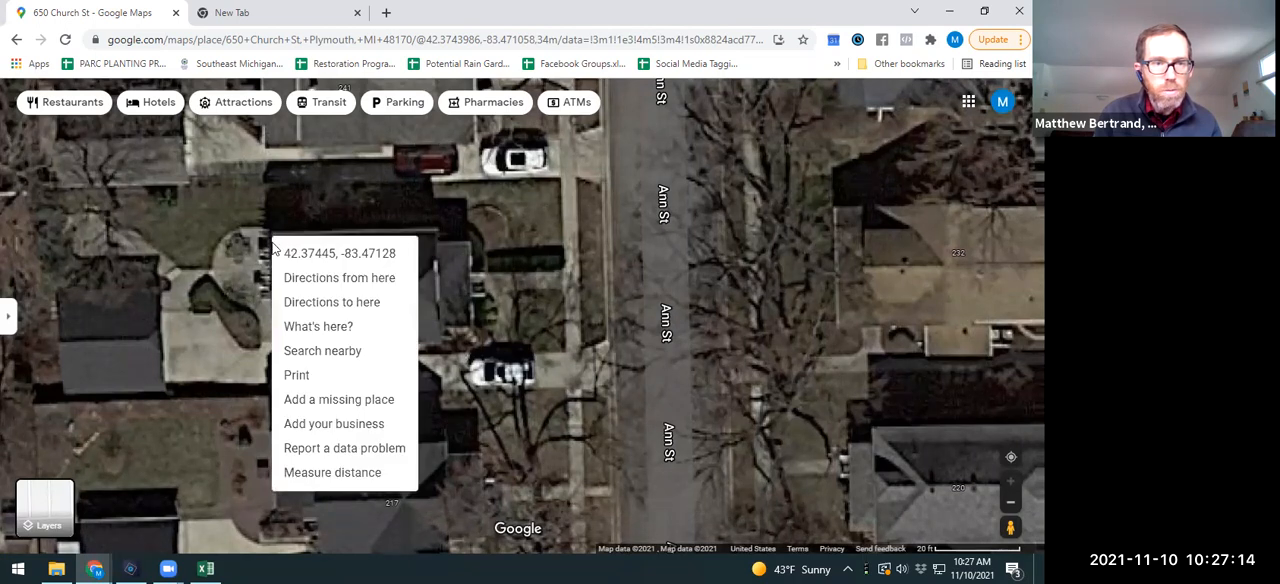
{"action": "left_click", "coordinate": [327, 474]}
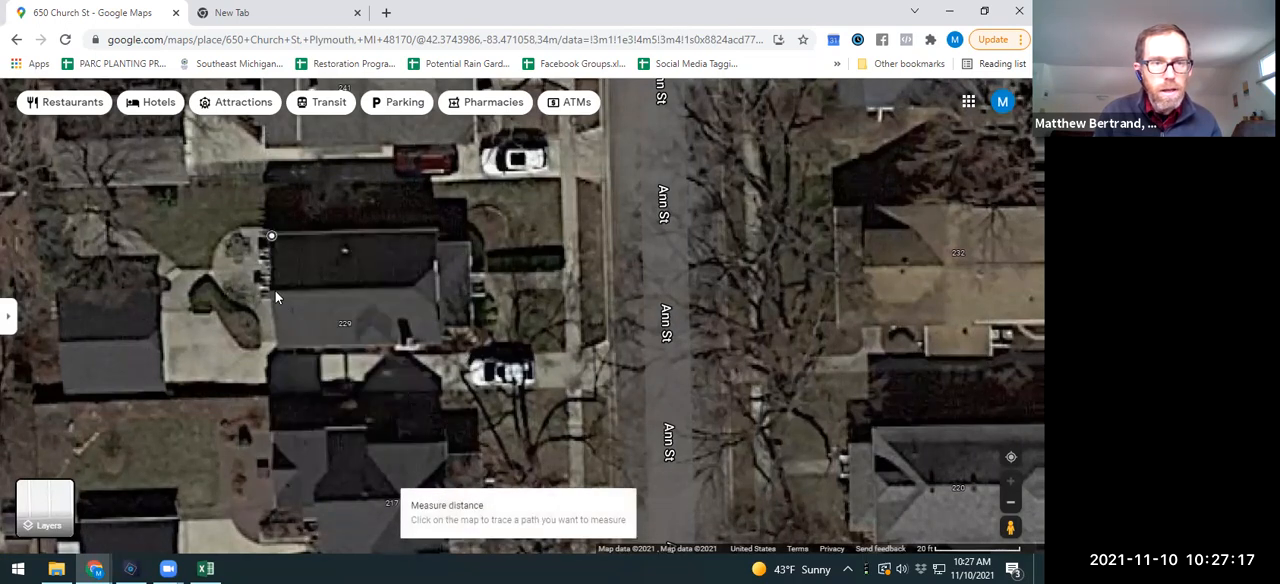
{"action": "left_click", "coordinate": [270, 290]}
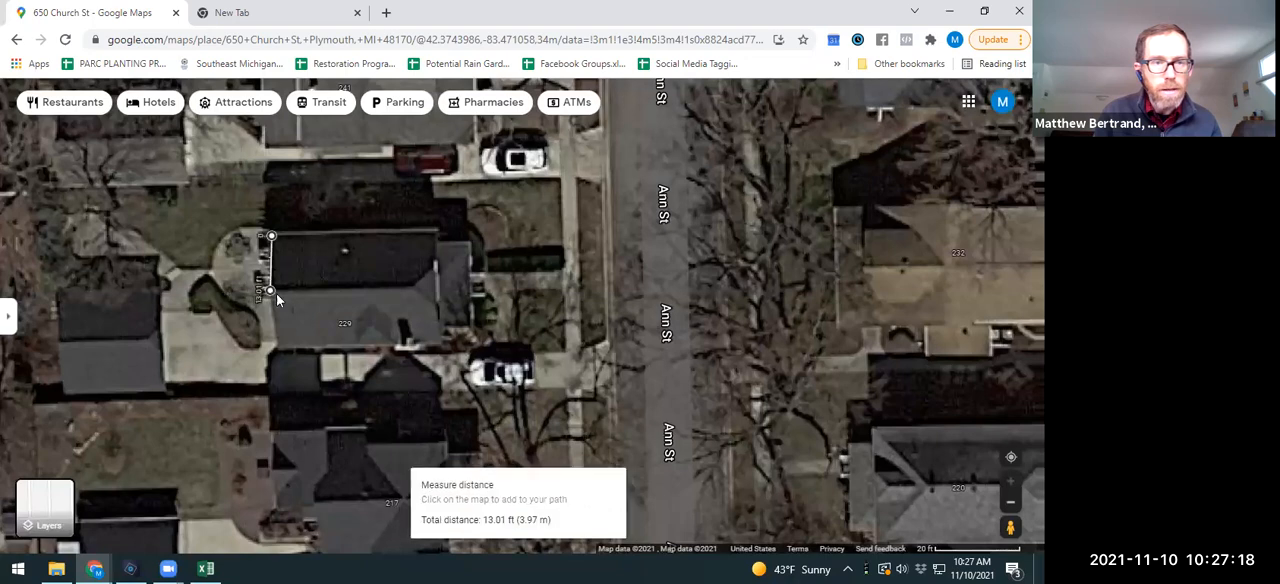
{"action": "left_click", "coordinate": [434, 287]}
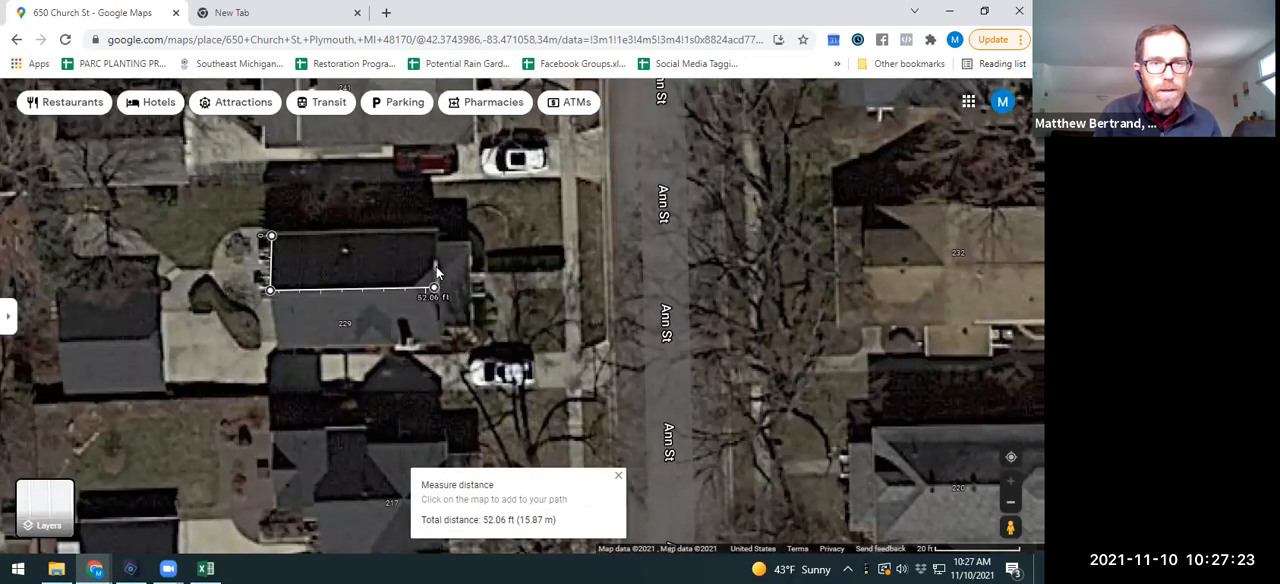
{"action": "left_click", "coordinate": [436, 274]}
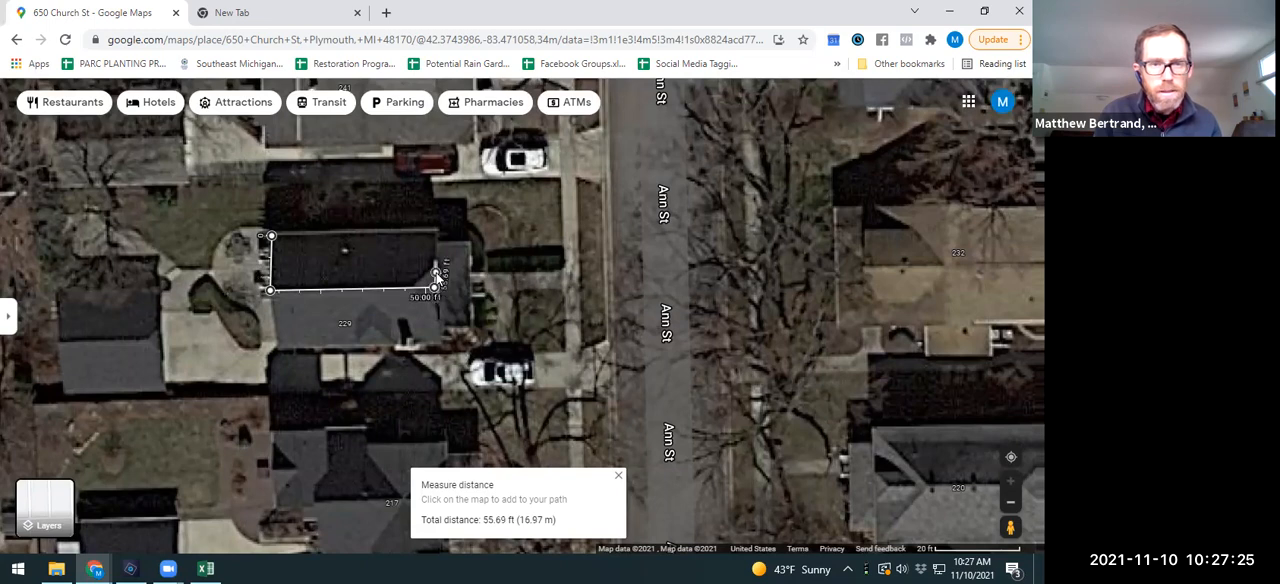
{"action": "left_click", "coordinate": [466, 246]}
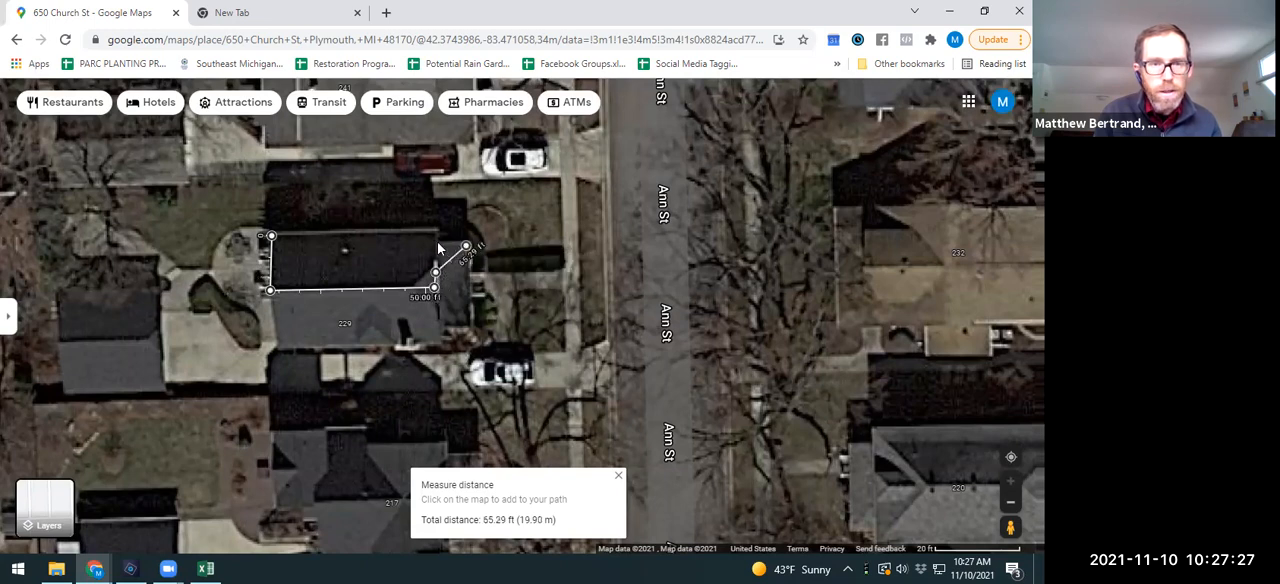
{"action": "left_click", "coordinate": [438, 241]}
{"action": "left_click", "coordinate": [437, 233]}
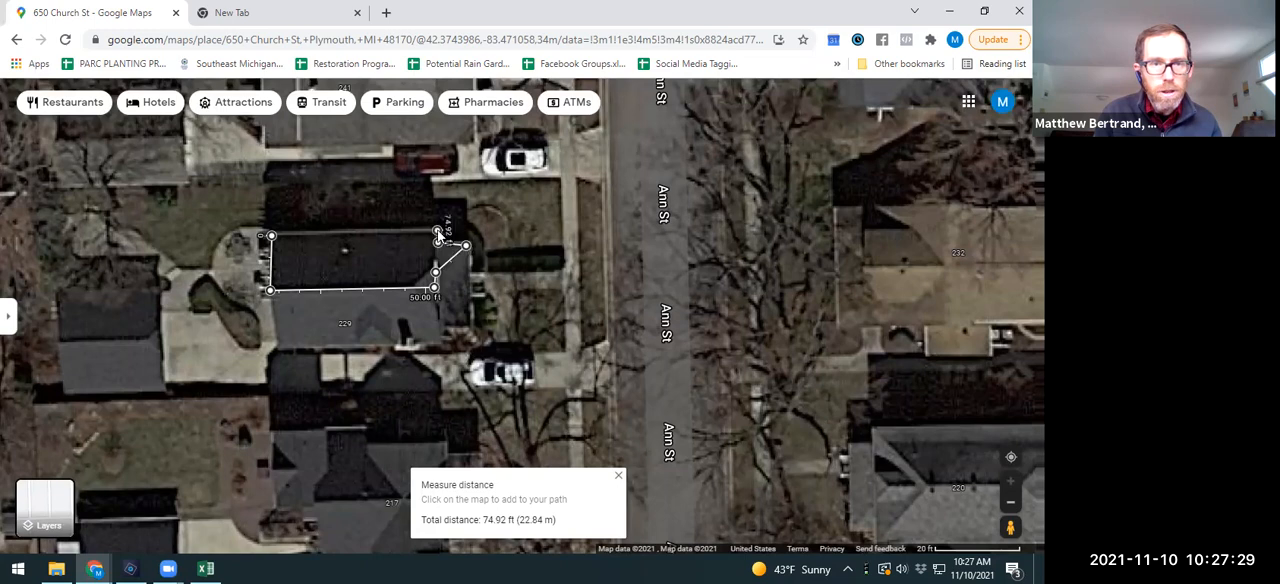
{"action": "left_click", "coordinate": [271, 236]}
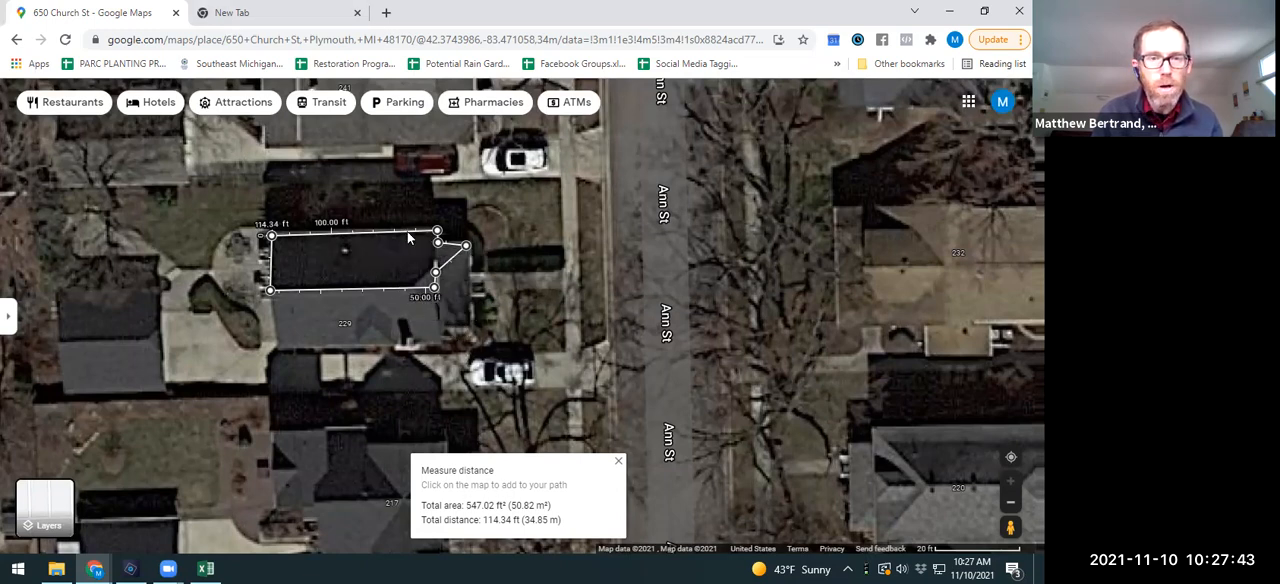
Step: Switch to the rain garden calculator in Excel and set the size of impervious area #1 (roof) to 547 square feet
{"action": "left_click", "coordinate": [946, 12]}
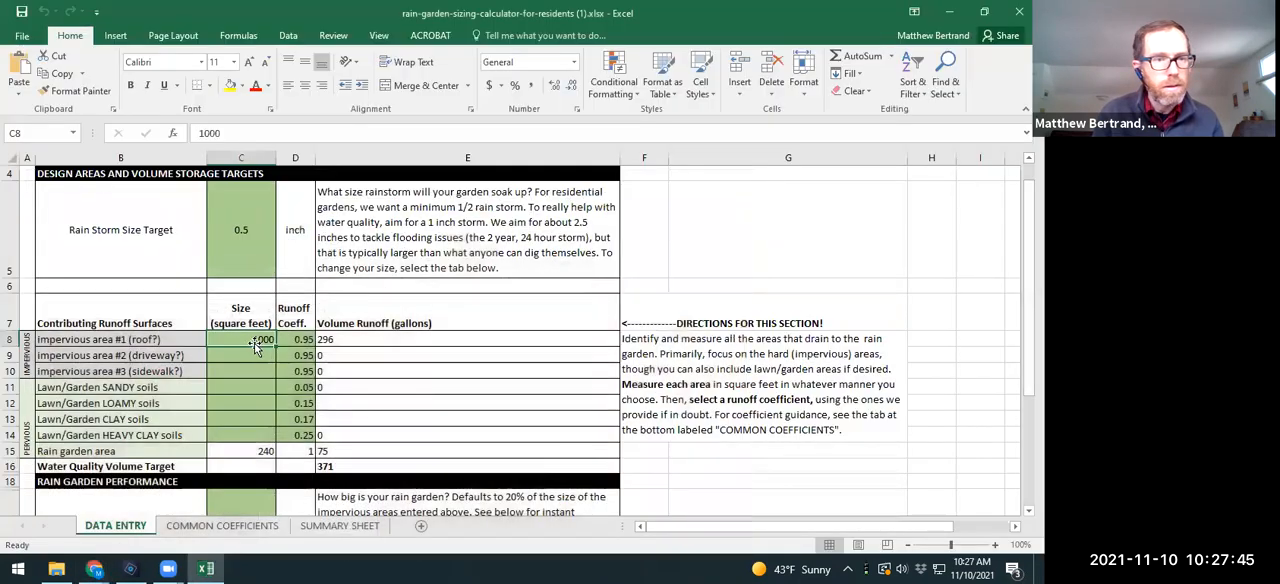
{"action": "type", "text": "5"}
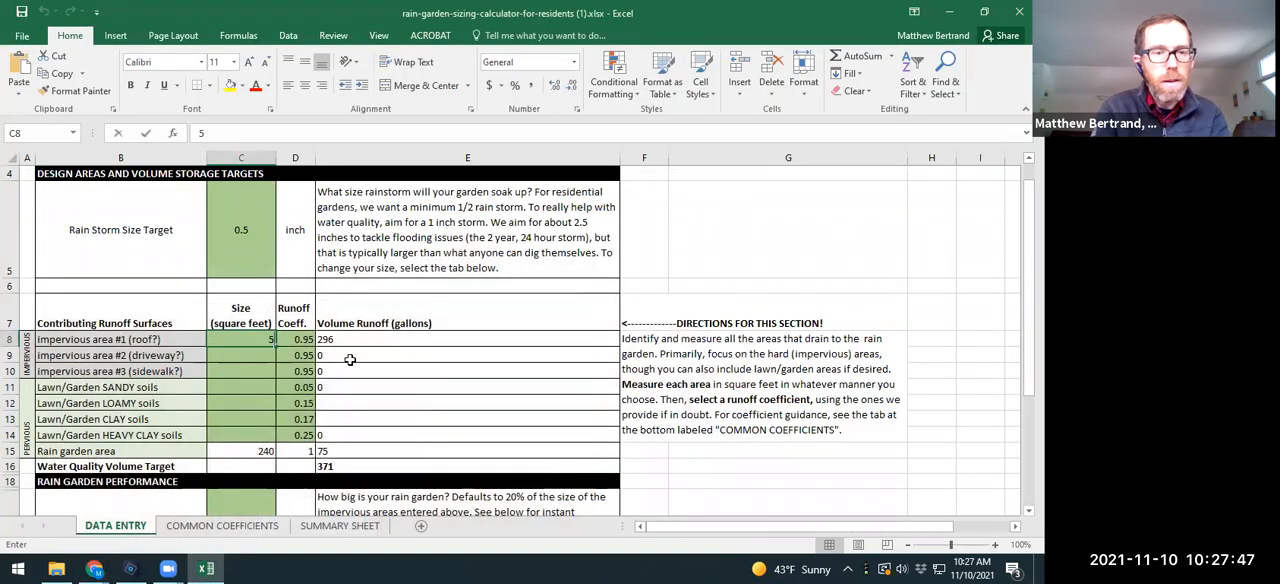
{"action": "type", "text": "47"}
{"action": "left_click", "coordinate": [351, 359]}
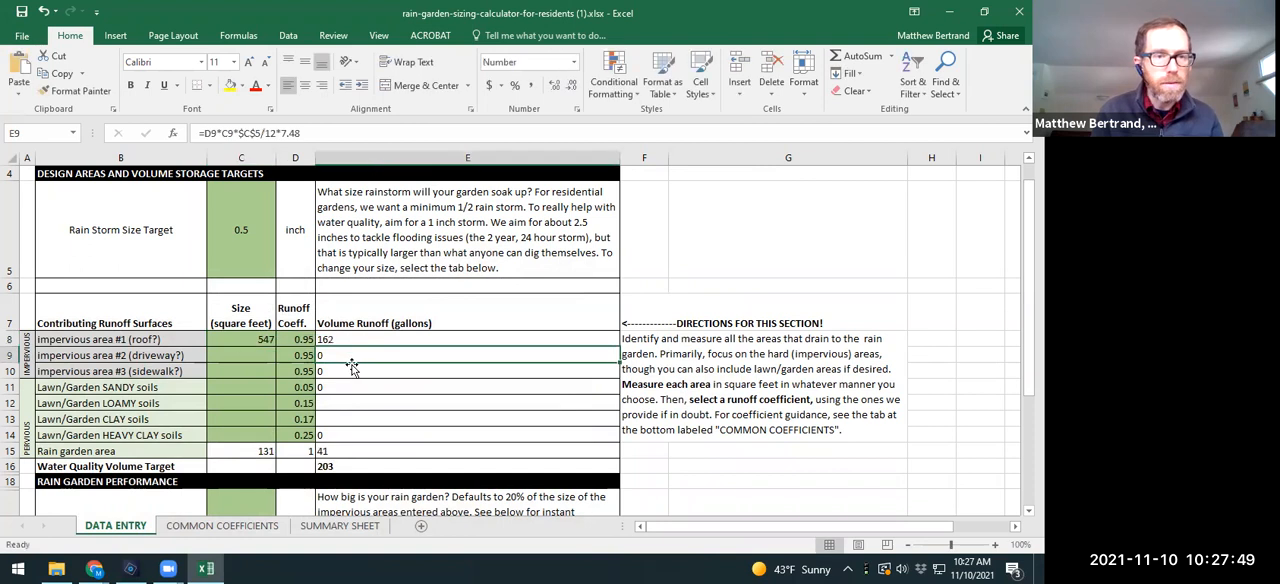
Step: Examine the roof's runoff volume and the rain garden area's size formula and runoff coefficient
{"action": "left_click", "coordinate": [329, 339]}
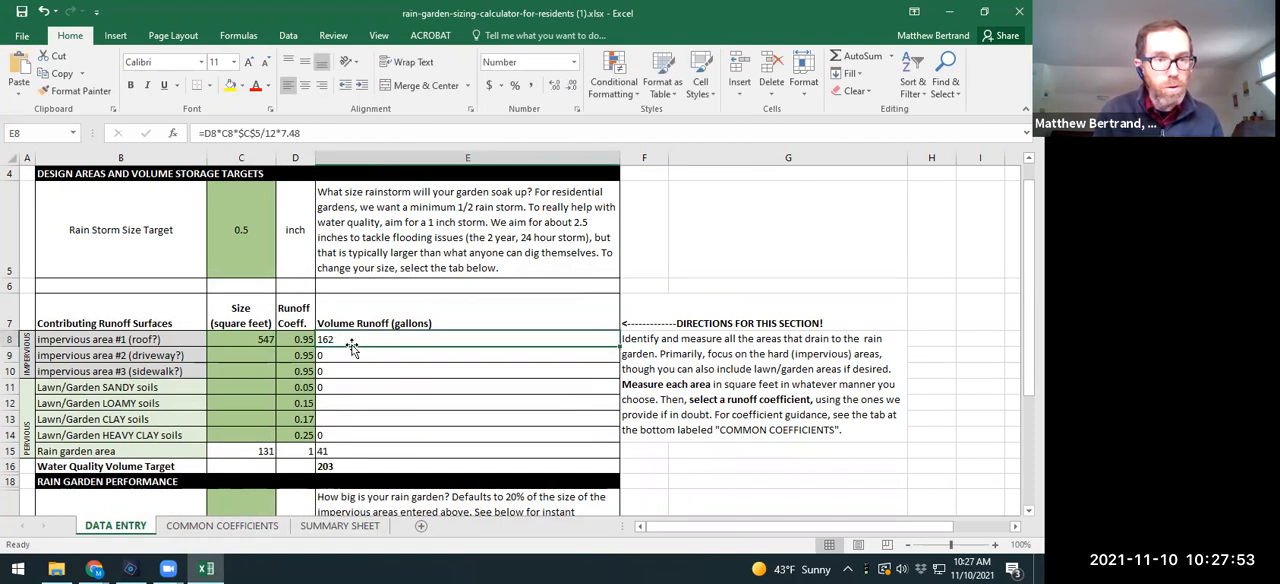
{"action": "left_click", "coordinate": [258, 450]}
{"action": "left_click", "coordinate": [118, 452]}
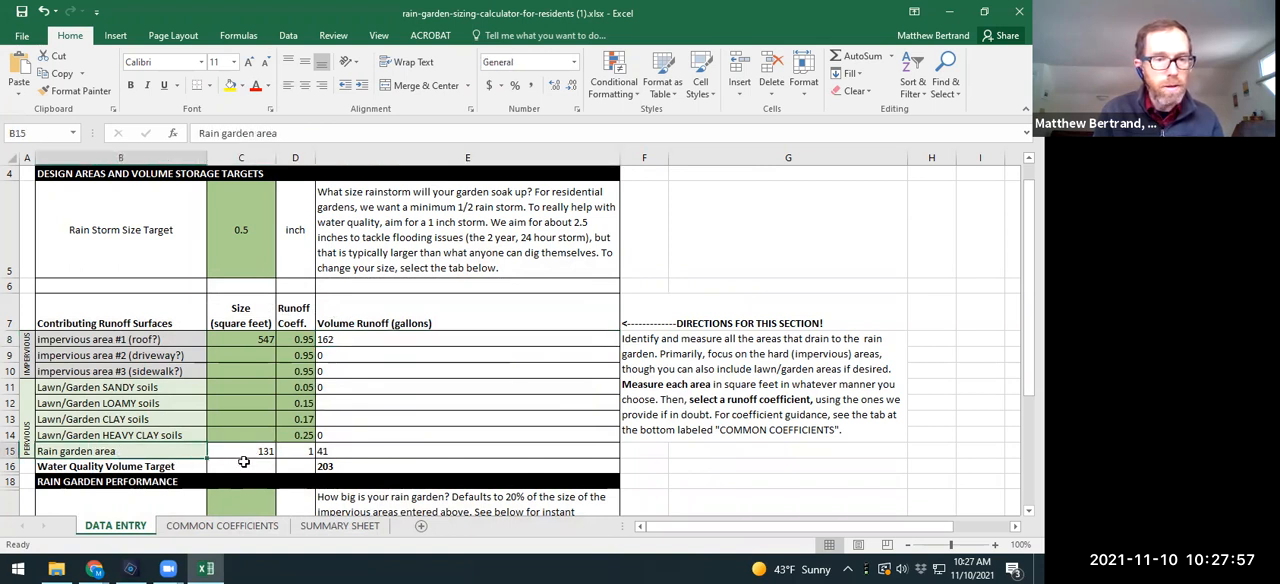
{"action": "left_click", "coordinate": [255, 453]}
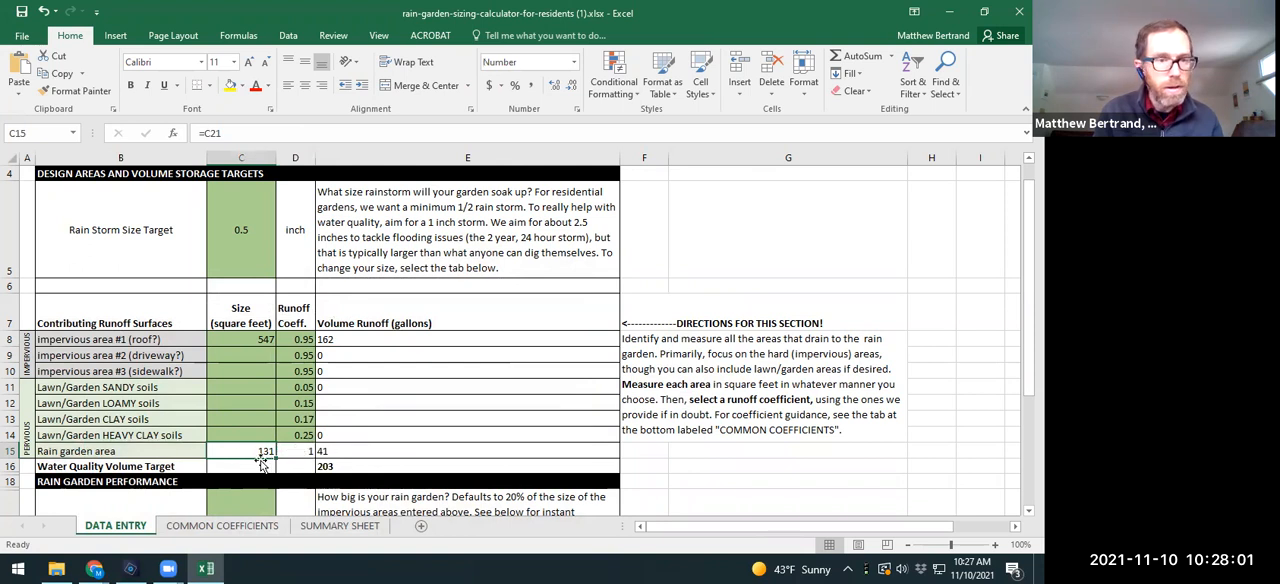
{"action": "scroll", "coordinate": [296, 440], "scroll_direction": "down", "scroll_amount": 1}
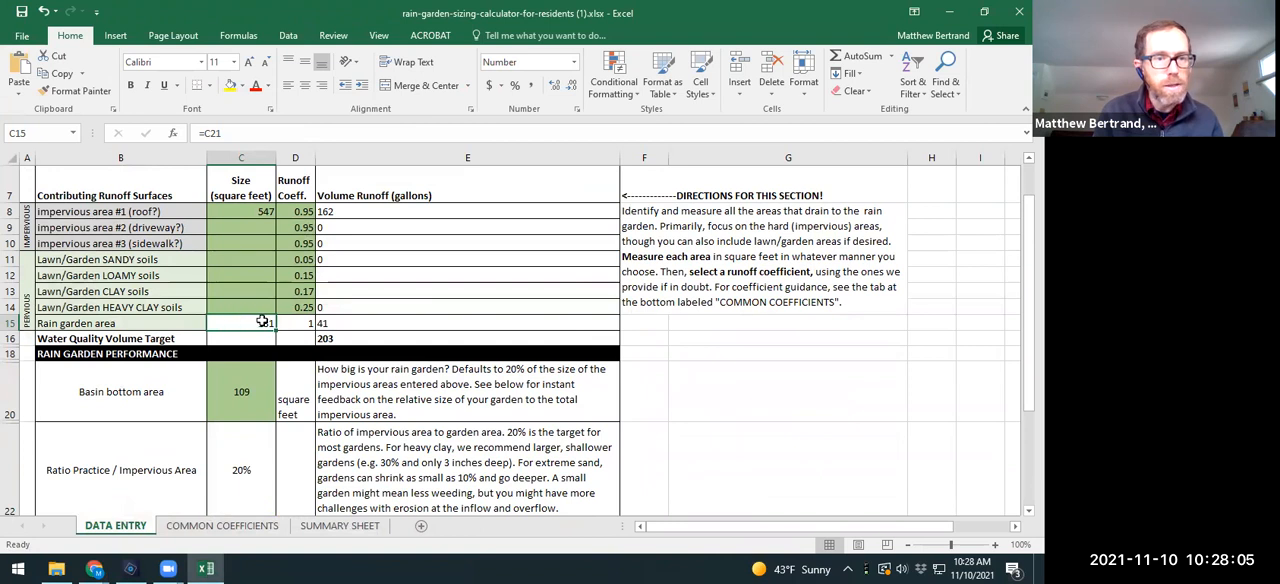
{"action": "left_click", "coordinate": [306, 323]}
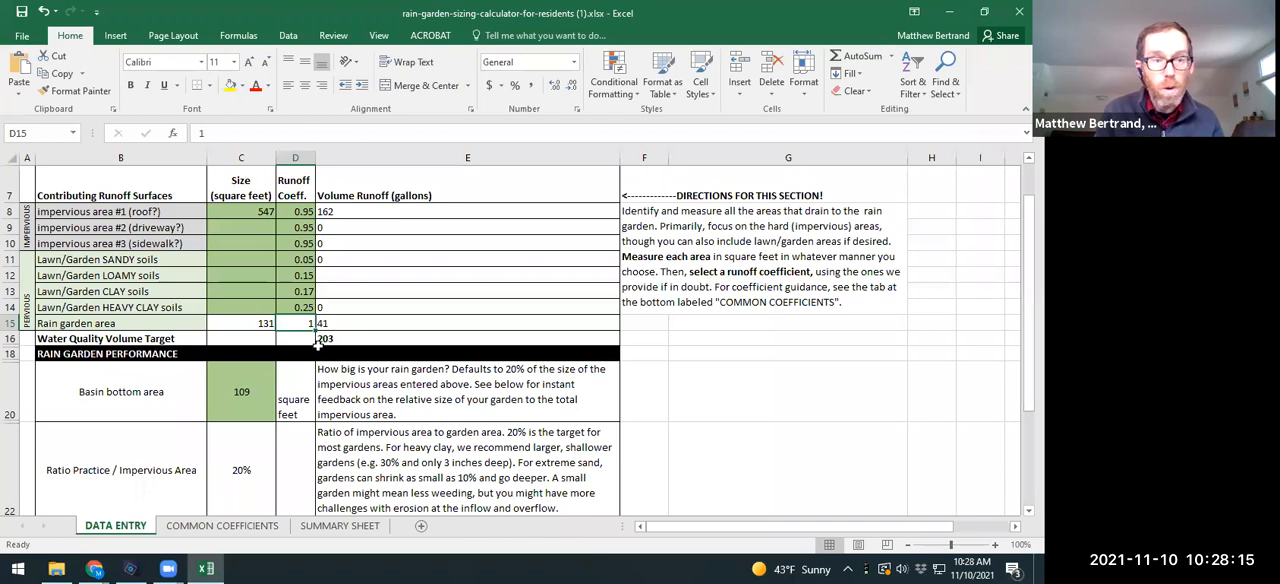
{"action": "scroll", "coordinate": [193, 360], "scroll_direction": "down", "scroll_amount": 1}
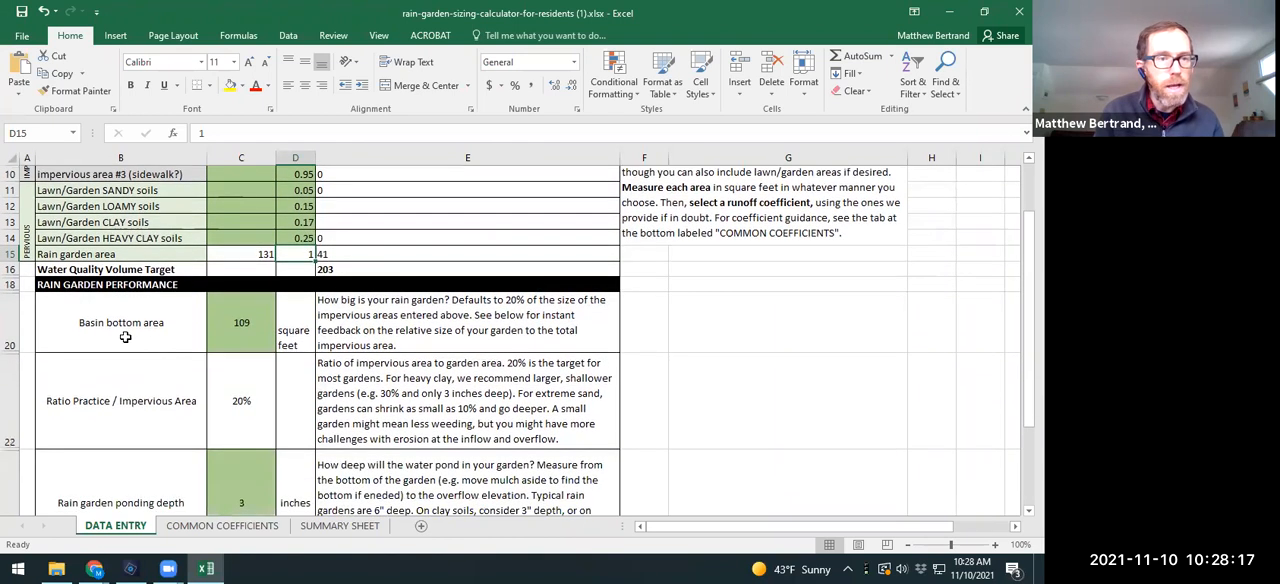
Step: Try sizing the basin bottom area at one third of the roof area with the formula =C8/3
{"action": "left_click", "coordinate": [247, 322]}
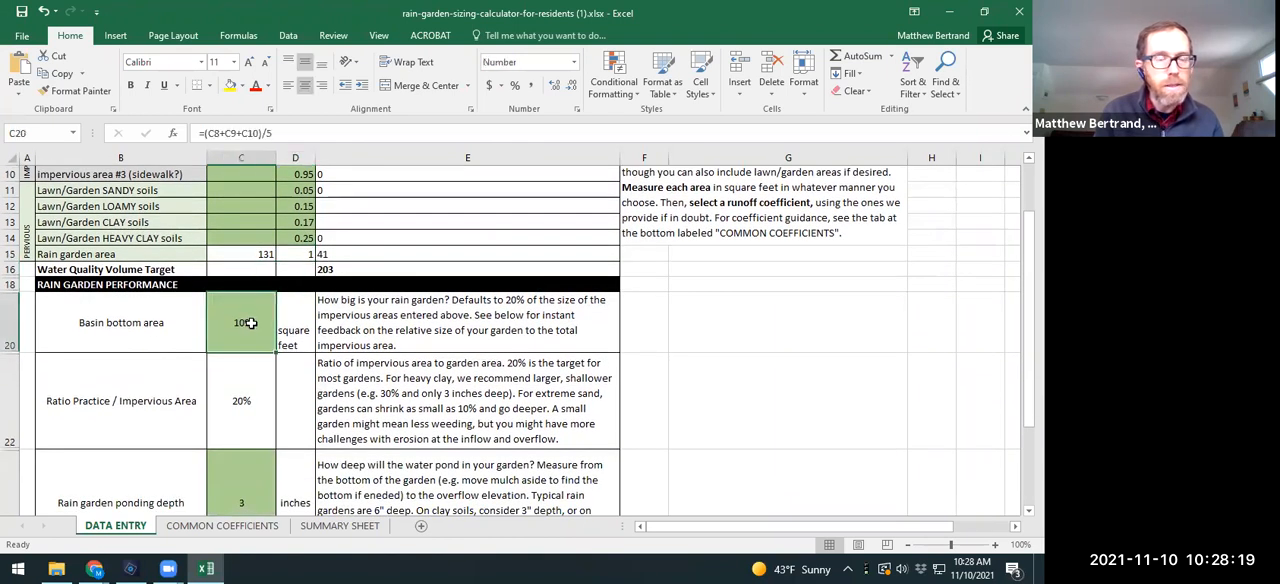
{"action": "scroll", "coordinate": [249, 337], "scroll_direction": "up", "scroll_amount": 1}
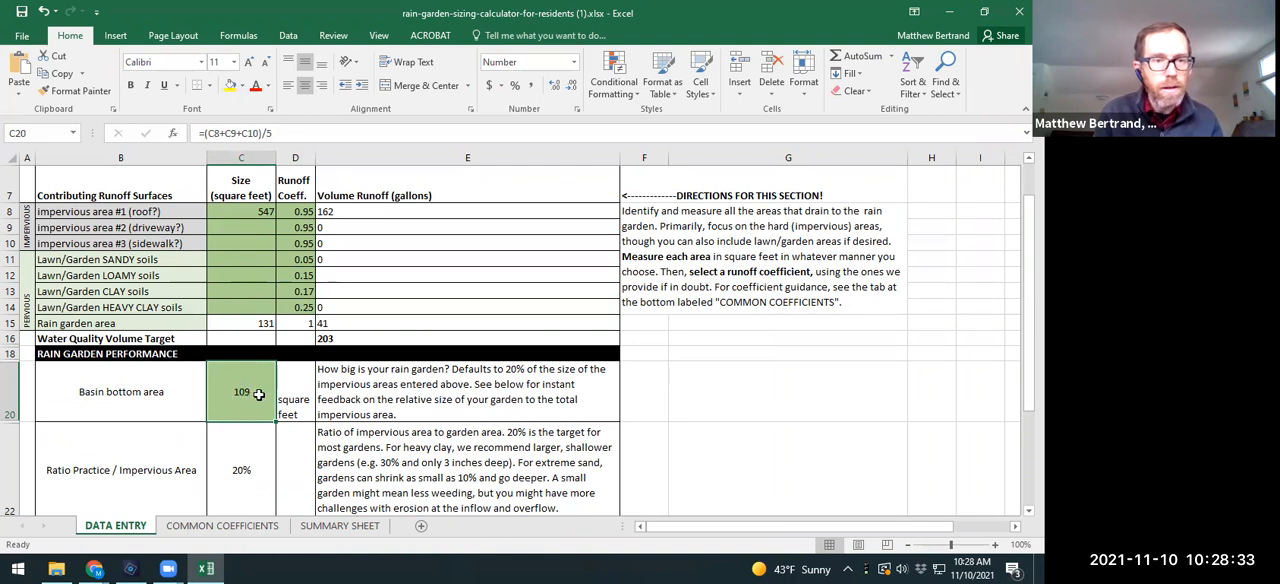
{"action": "type", "text": "="}
{"action": "left_click", "coordinate": [262, 215]}
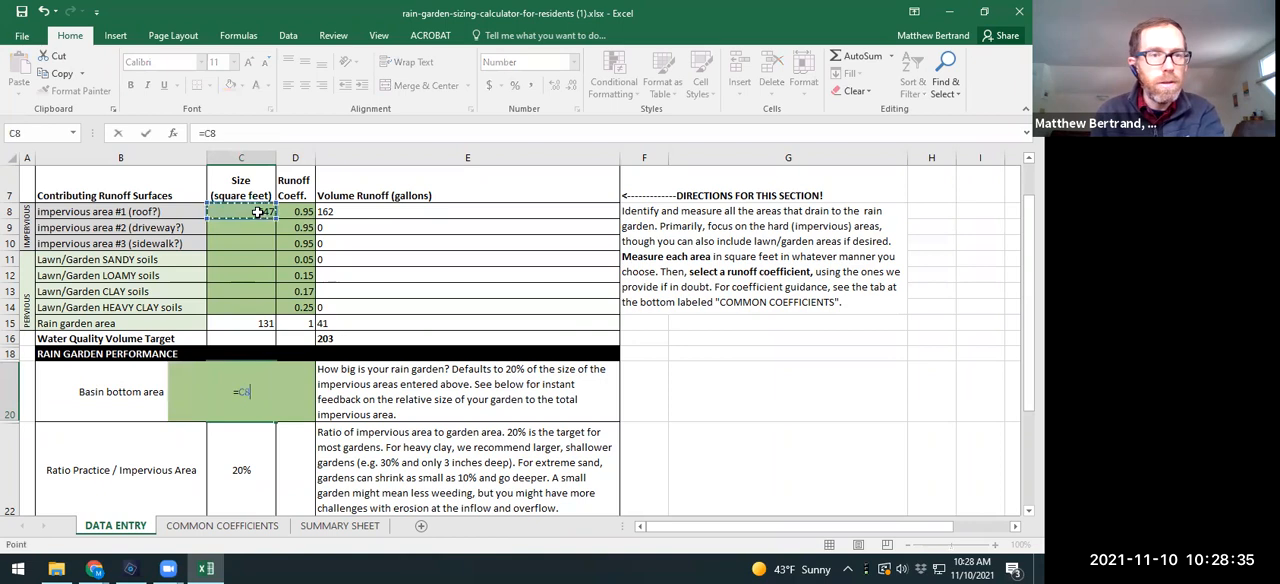
{"action": "type", "text": "/3"}
{"action": "key", "text": "Return"}
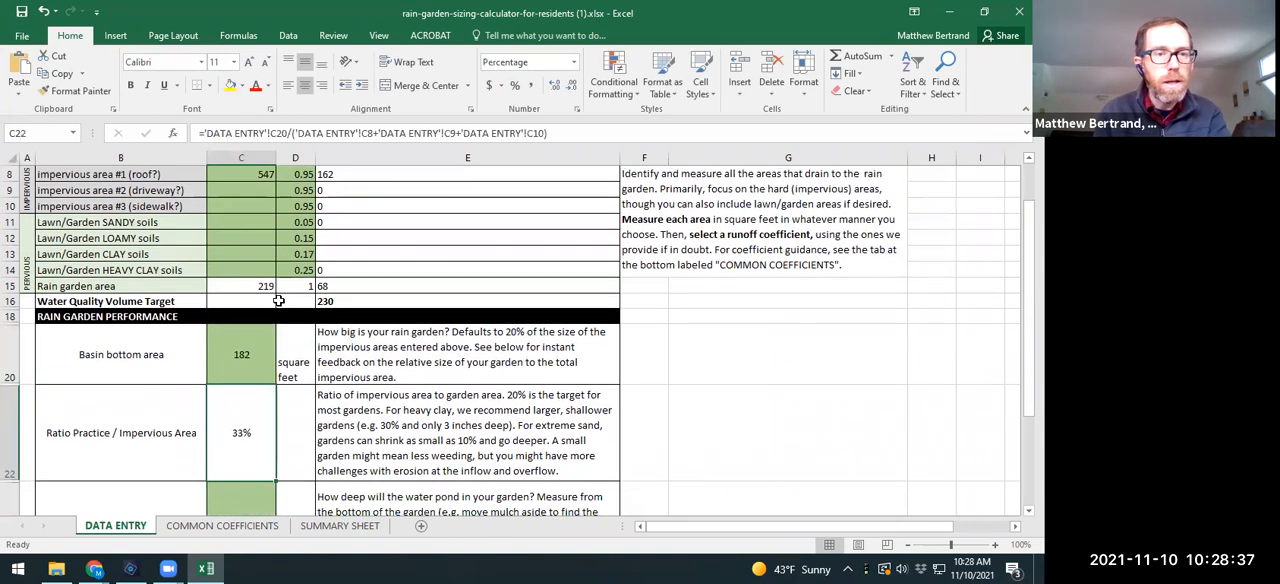
Step: Try fixed basin bottom areas of 200 and 250 square feet
{"action": "scroll", "coordinate": [242, 398], "scroll_direction": "up", "scroll_amount": 1}
{"action": "scroll", "coordinate": [242, 398], "scroll_direction": "down", "scroll_amount": 3}
{"action": "left_click", "coordinate": [261, 328]}
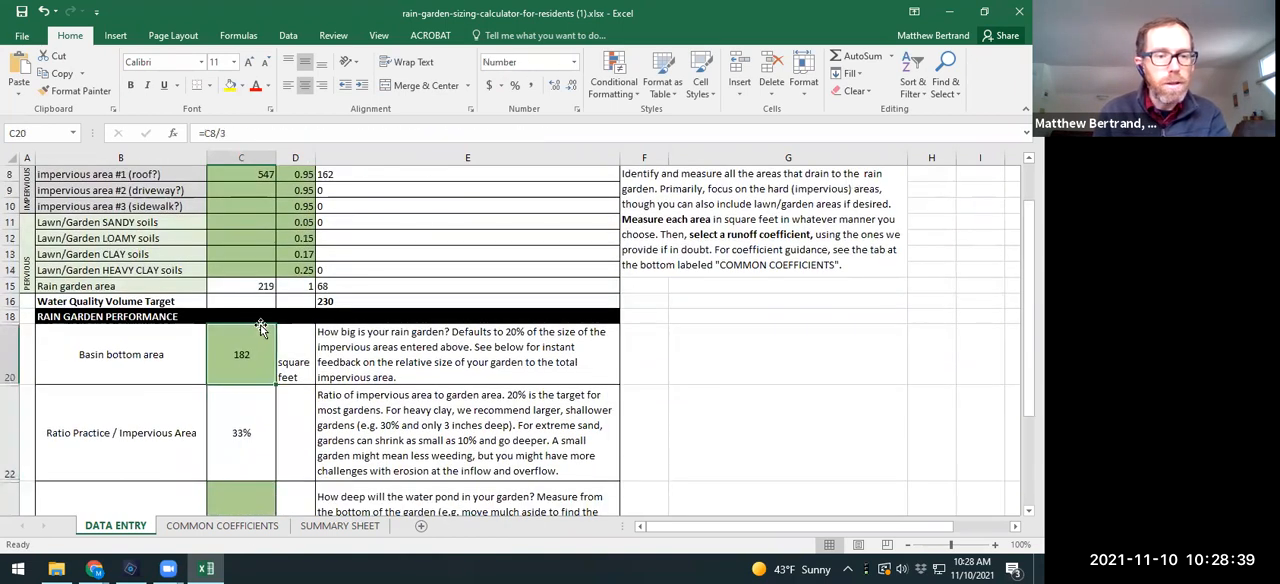
{"action": "type", "text": "200"}
{"action": "left_click", "coordinate": [260, 326]}
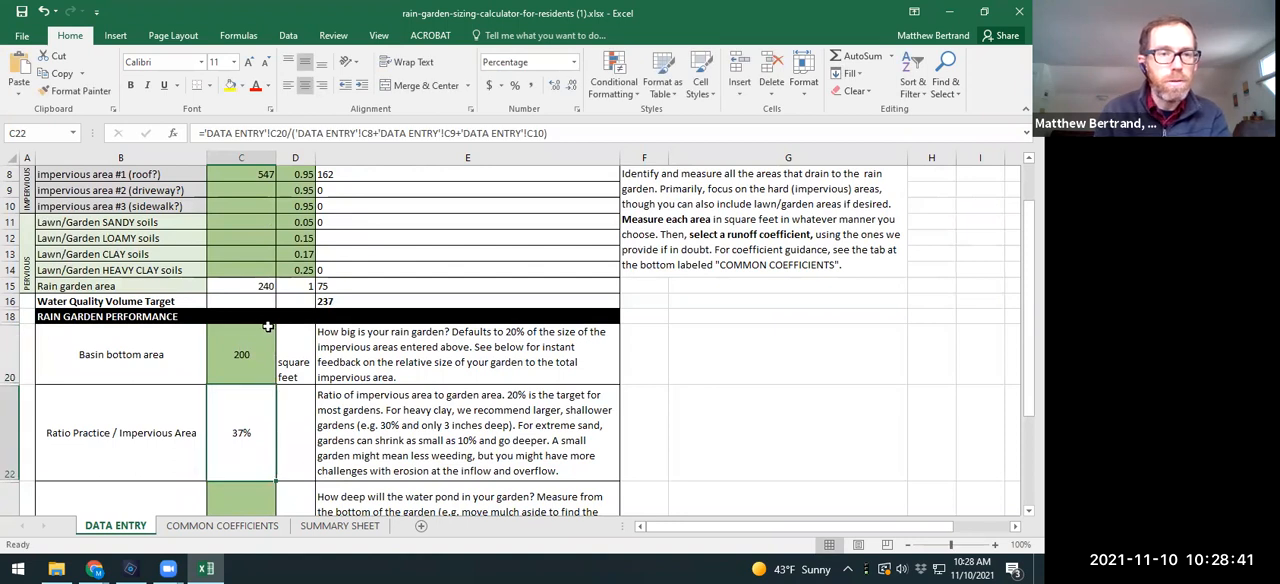
{"action": "left_click", "coordinate": [241, 340]}
{"action": "type", "text": "250"}
{"action": "key", "text": "Return"}
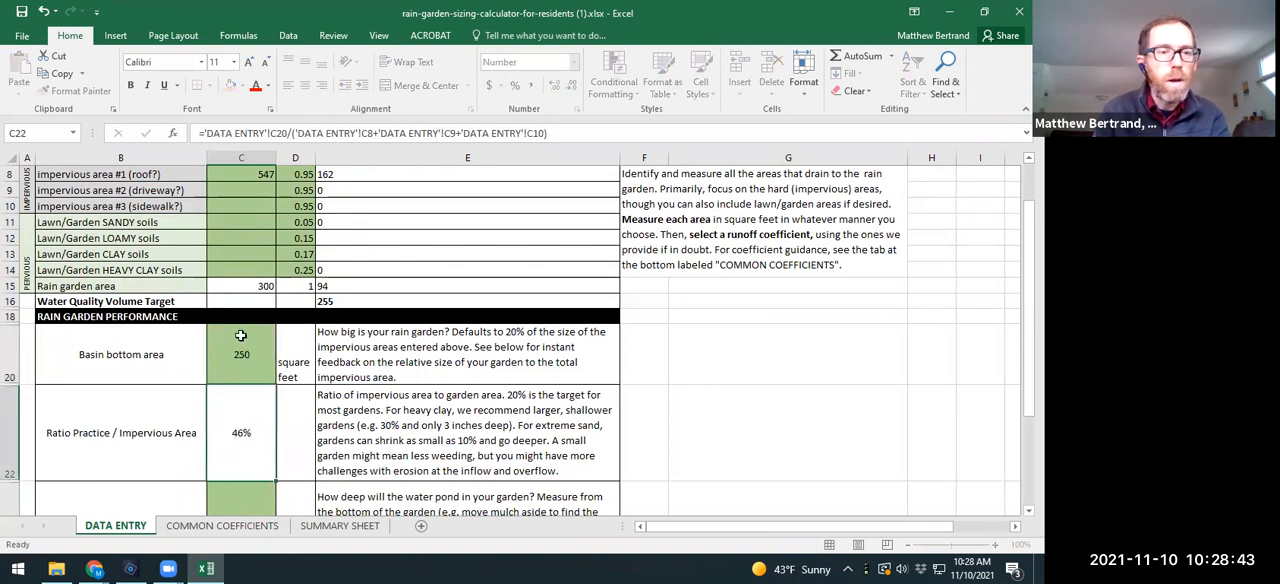
Step: Undo the trial basin bottom areas back to the default formula =(C8+C9+C10)/5
{"action": "left_click", "coordinate": [239, 362]}
{"action": "key", "text": "ctrl+z"}
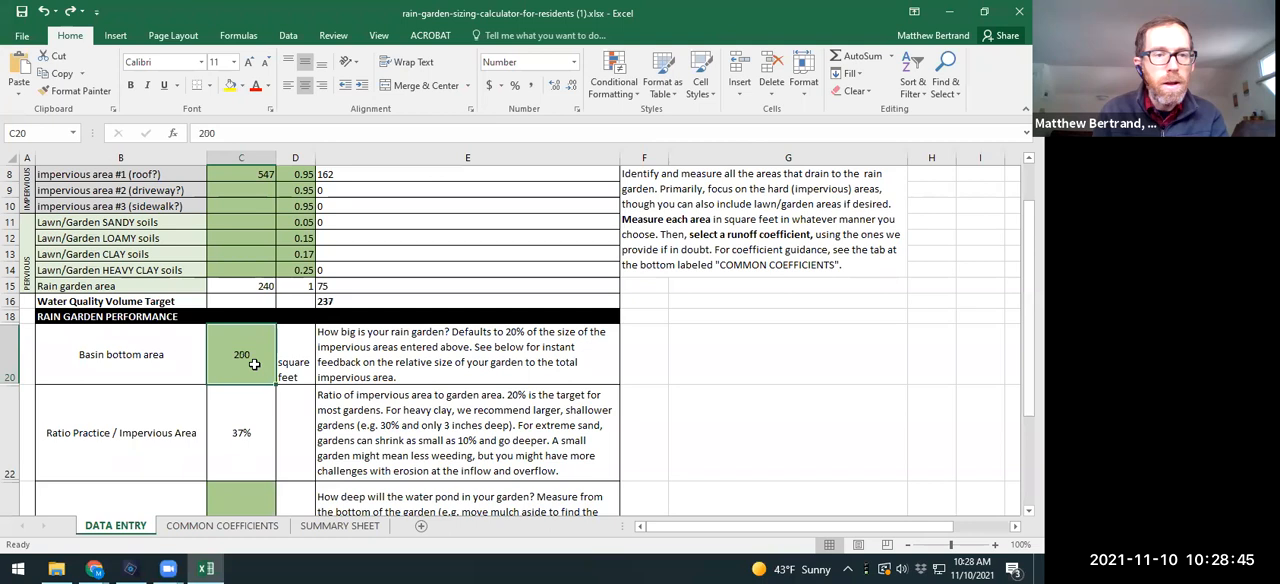
{"action": "key", "text": "ctrl+z"}
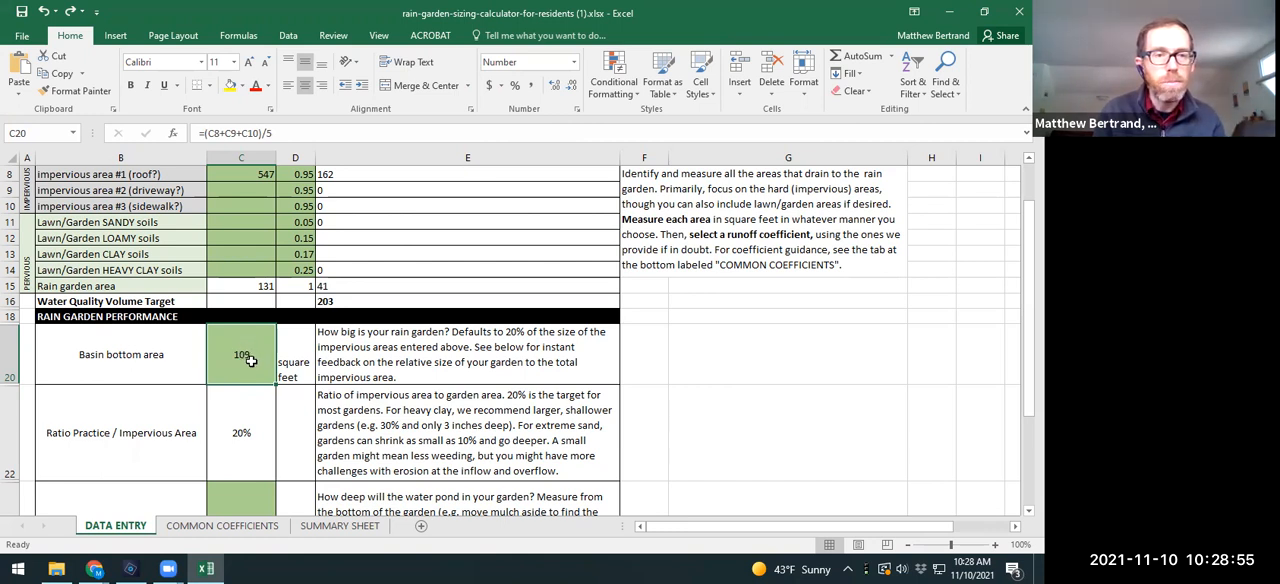
Step: Check the Ratio Practice / Impervious Area formula and test it with a basin bottom area of 200 square feet
{"action": "left_click", "coordinate": [119, 445]}
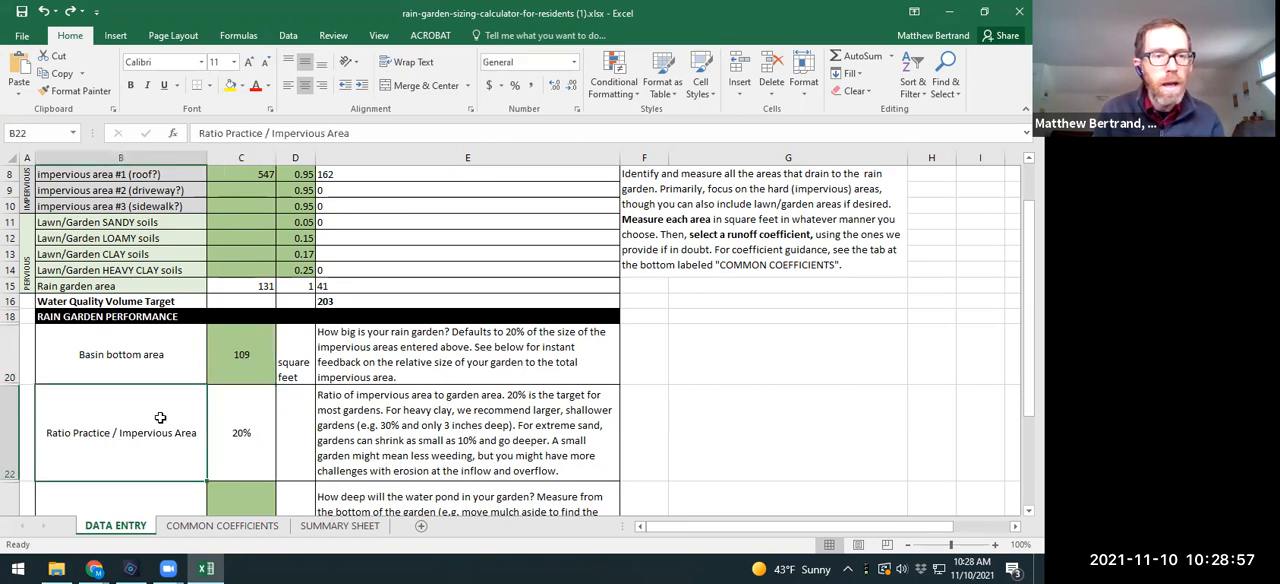
{"action": "left_click", "coordinate": [228, 438]}
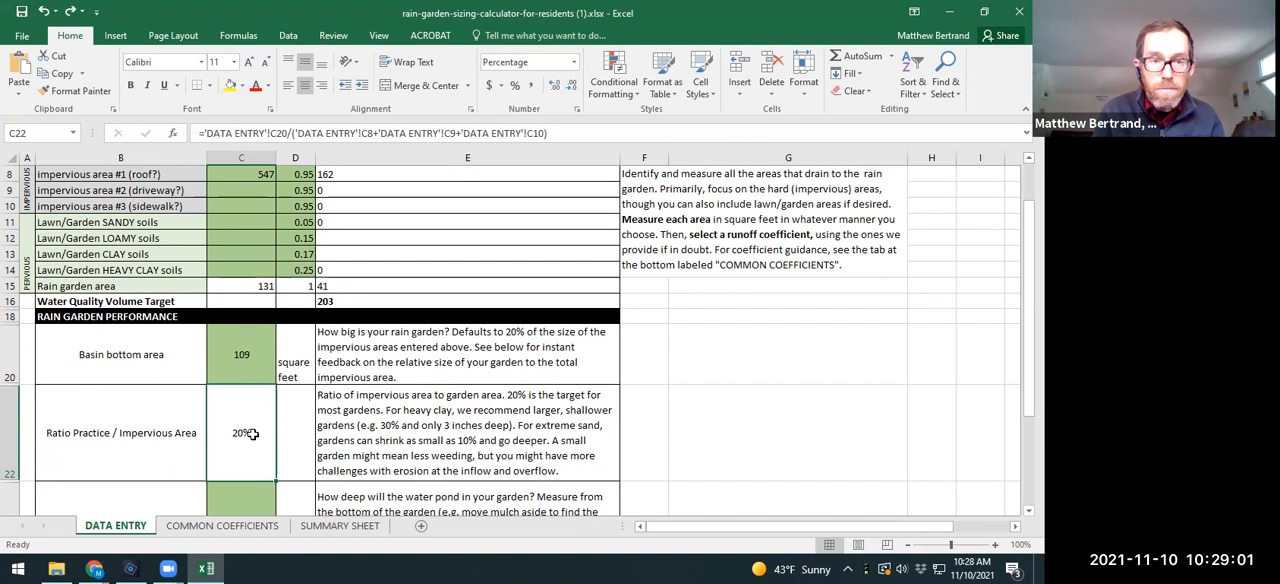
{"action": "left_click", "coordinate": [246, 357]}
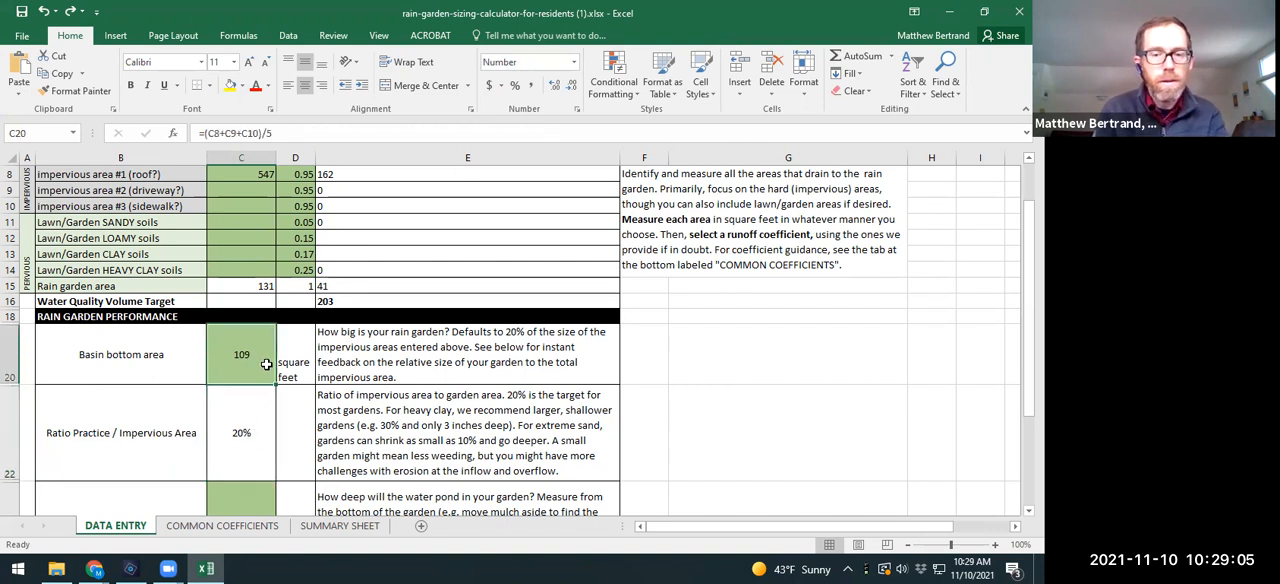
{"action": "type", "text": "200"}
{"action": "key", "text": "Return"}
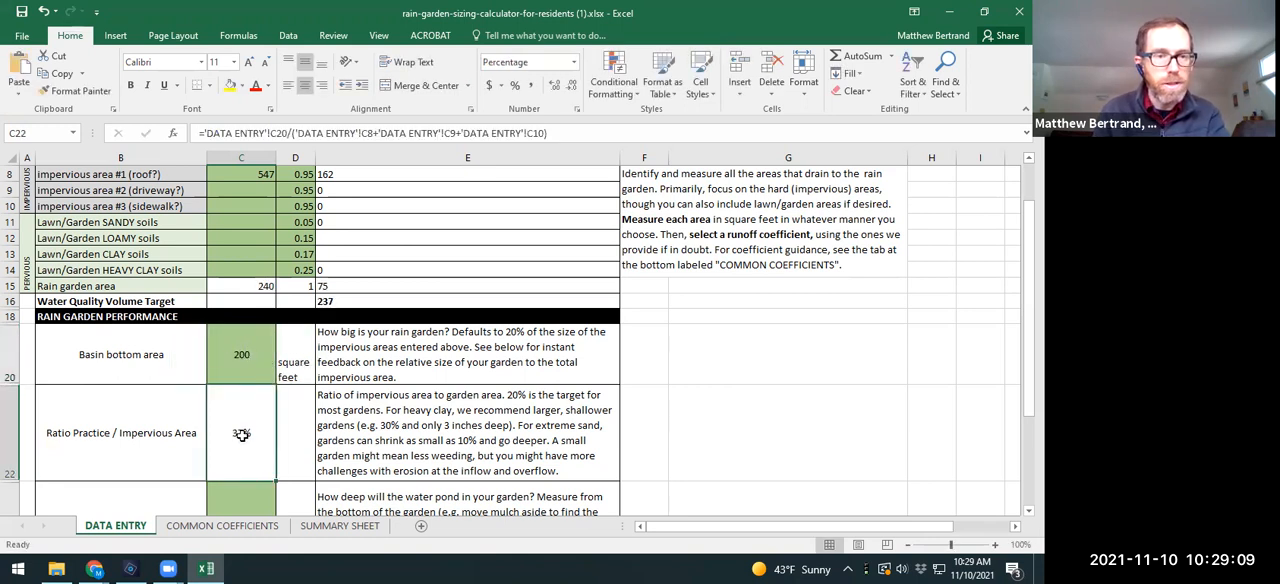
Step: Undo the last basin bottom area entry to bring back its default formula
{"action": "left_click", "coordinate": [250, 358]}
{"action": "key", "text": "ctrl+z"}
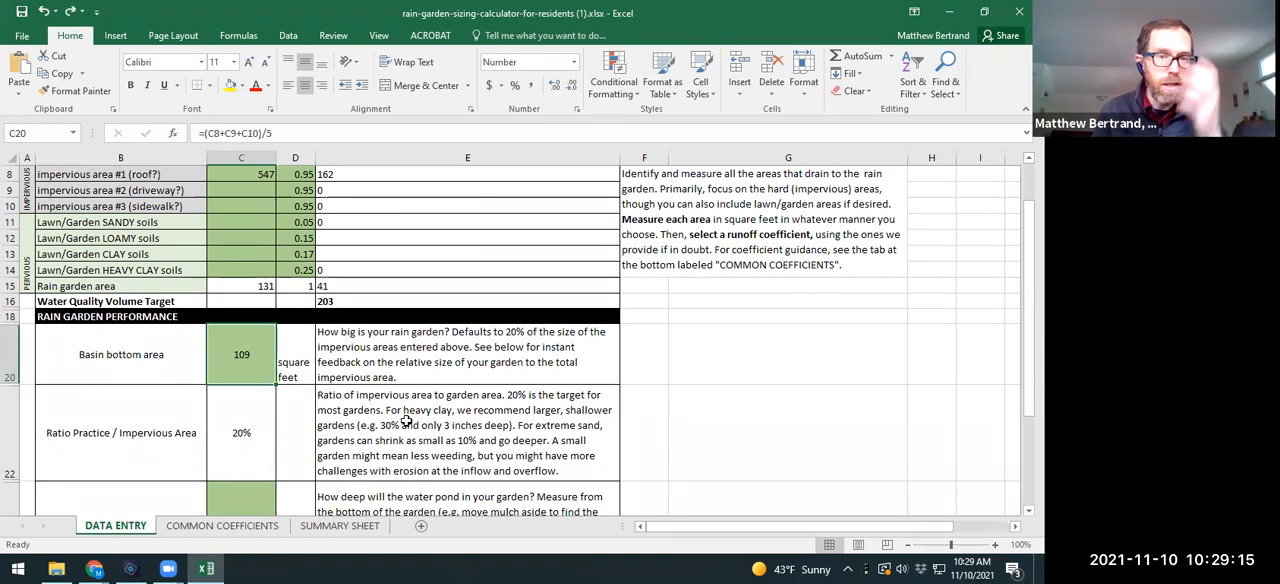
{"action": "scroll", "coordinate": [490, 397], "scroll_direction": "down", "scroll_amount": 2}
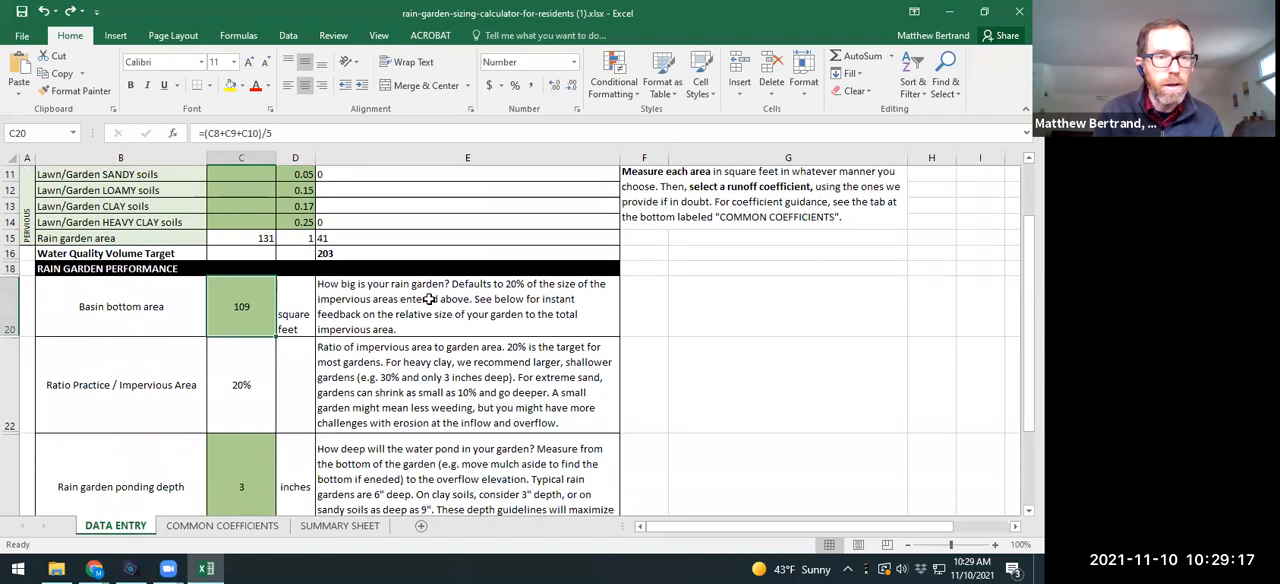
Step: Set the rain garden ponding depth to 6 inches
{"action": "scroll", "coordinate": [430, 318], "scroll_direction": "down", "scroll_amount": 2}
{"action": "left_click", "coordinate": [250, 326]}
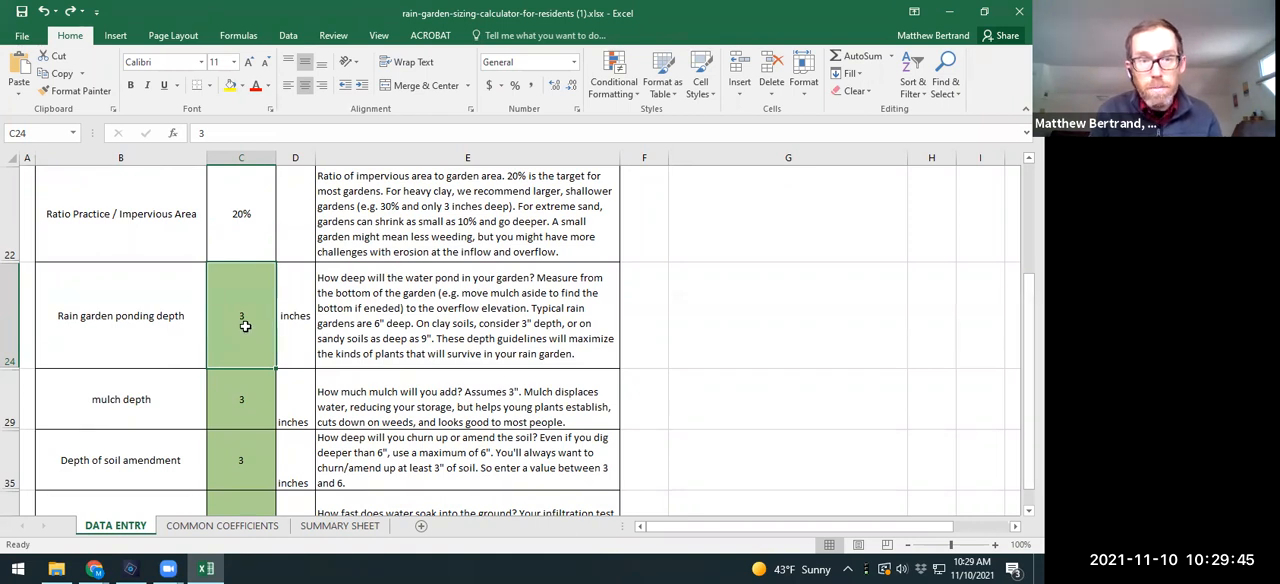
{"action": "type", "text": "6"}
{"action": "key", "text": "Return"}
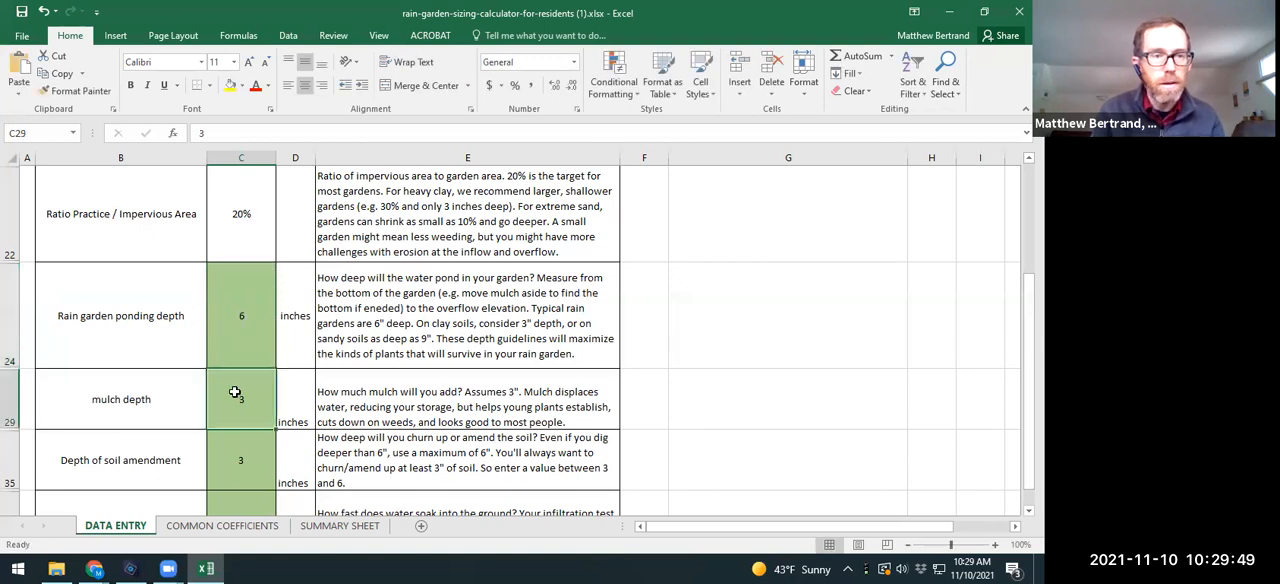
Step: Review the mulch depth, soil amendment depth and soil infiltration rate entries, including the guidance on typical infiltration rates by soil group
{"action": "scroll", "coordinate": [228, 400], "scroll_direction": "down", "scroll_amount": 2}
{"action": "scroll", "coordinate": [177, 249], "scroll_direction": "up", "scroll_amount": 1}
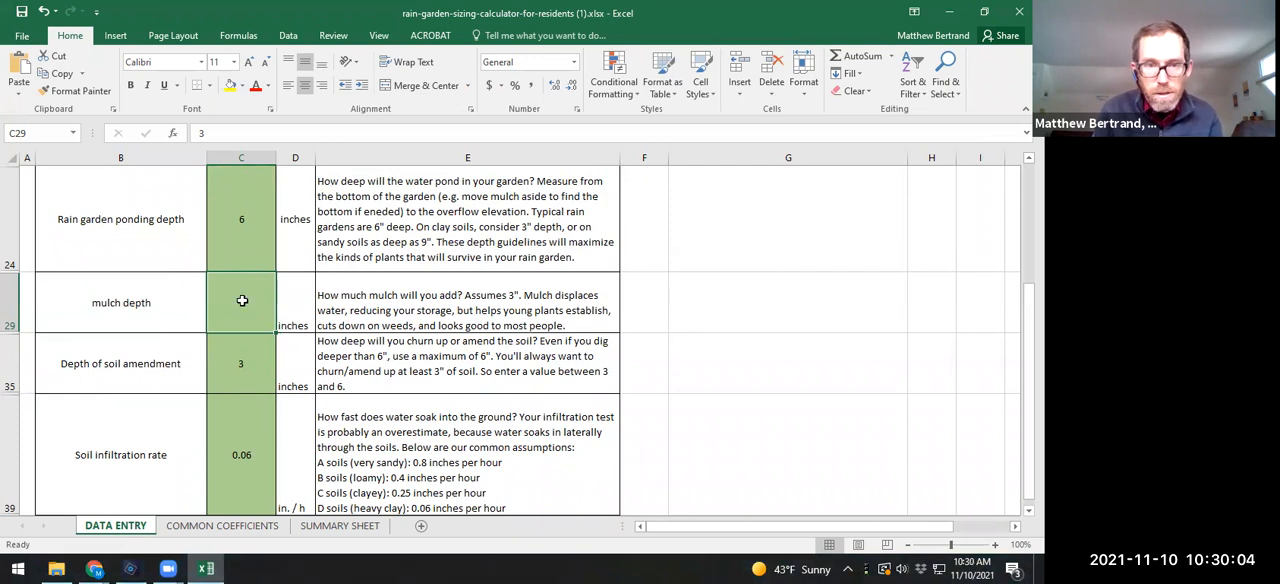
{"action": "left_click", "coordinate": [231, 368]}
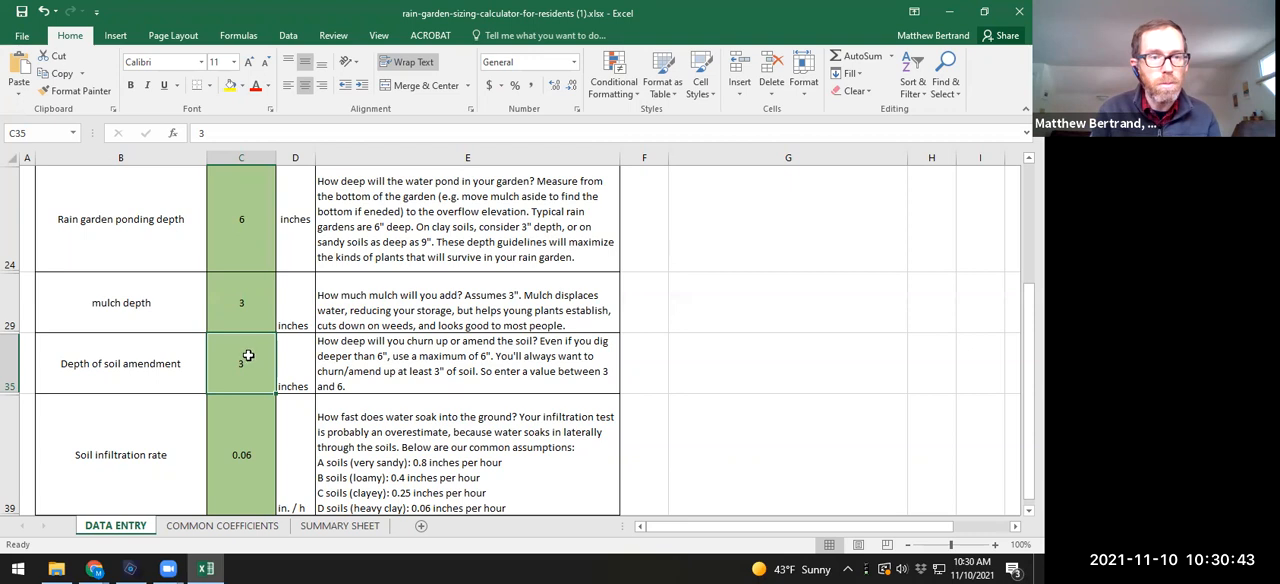
{"action": "scroll", "coordinate": [239, 365], "scroll_direction": "down", "scroll_amount": 2}
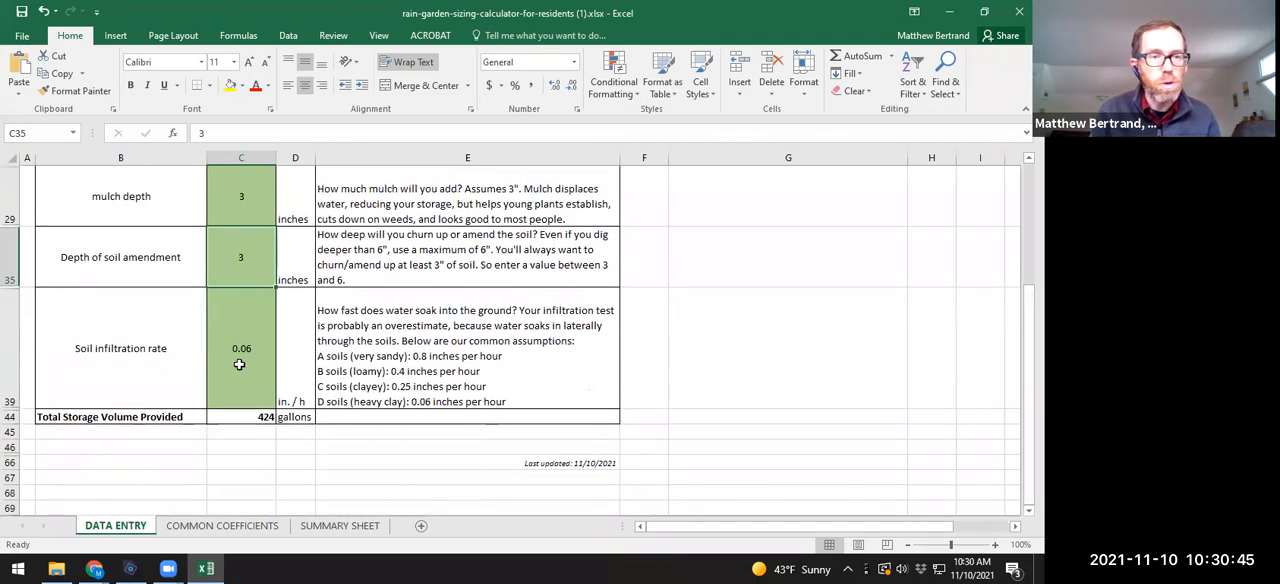
{"action": "left_click", "coordinate": [244, 355]}
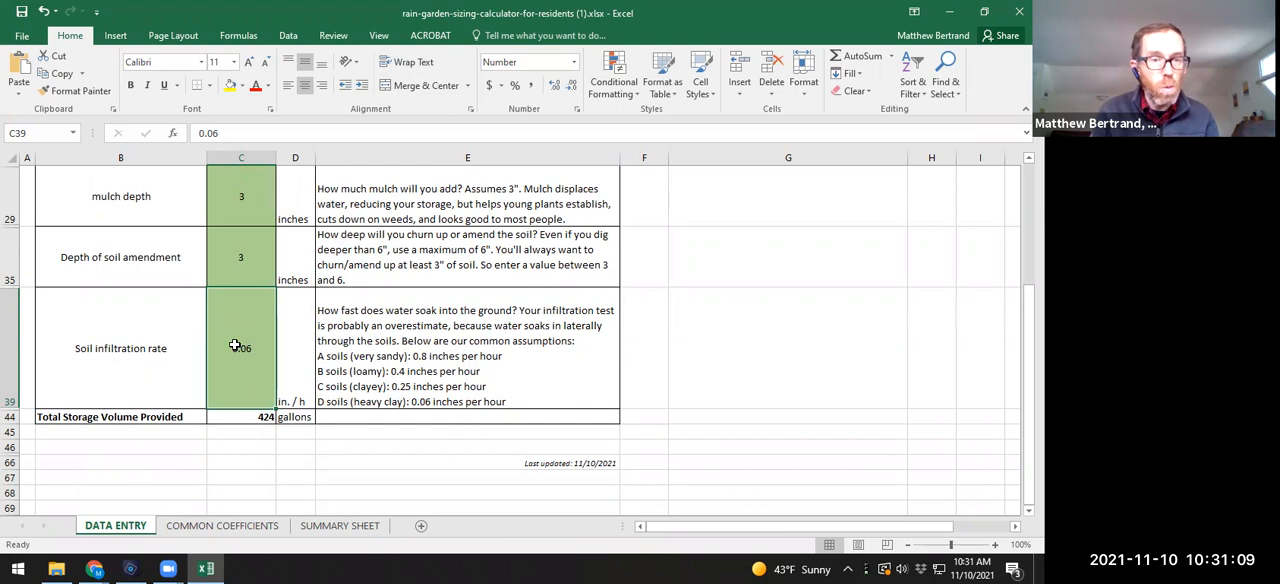
{"action": "left_click", "coordinate": [375, 361]}
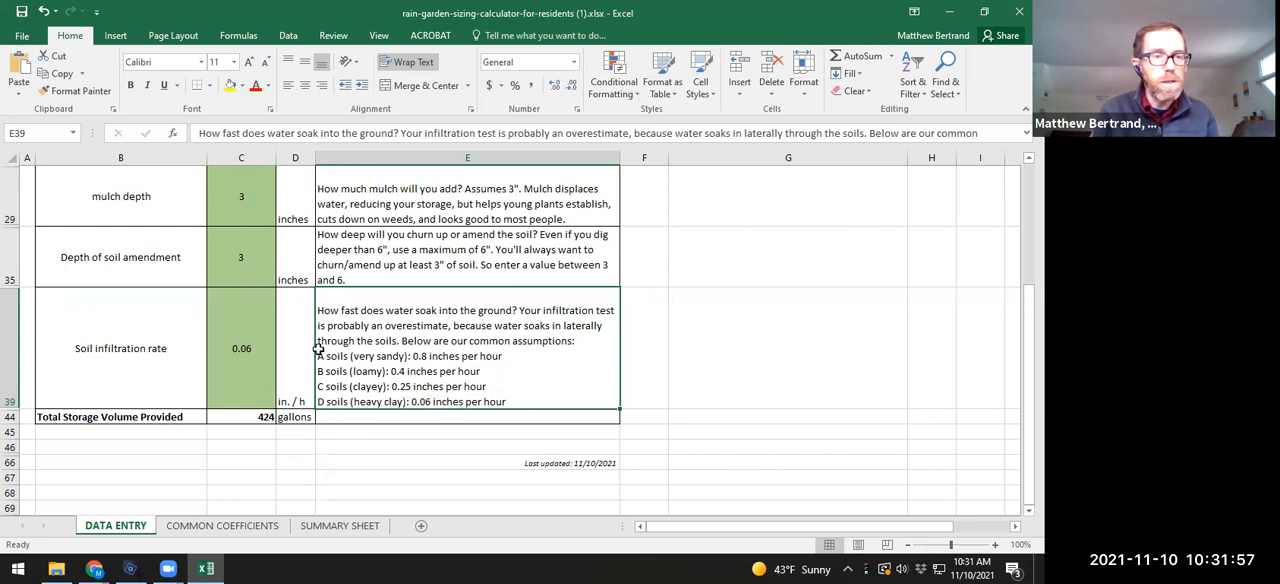
Step: Set the soil infiltration rate to 0.25 inches per hour, the assumption for clayey C soils
{"action": "left_click", "coordinate": [247, 349]}
{"action": "scroll", "coordinate": [287, 333], "scroll_direction": "up", "scroll_amount": 1}
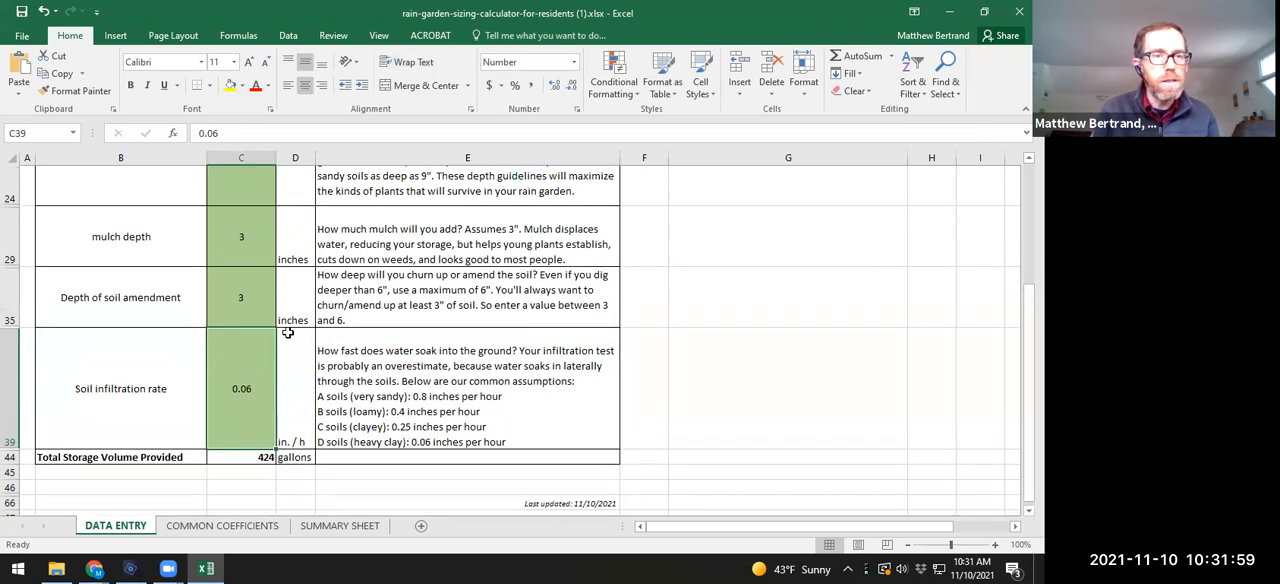
{"action": "scroll", "coordinate": [287, 333], "scroll_direction": "up", "scroll_amount": 2}
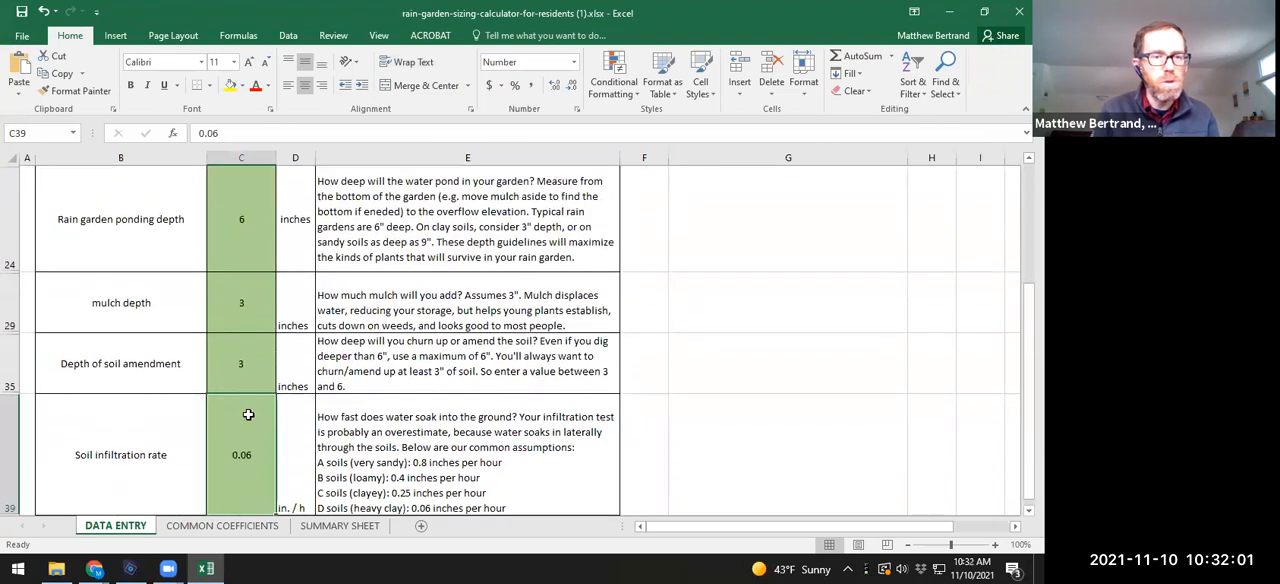
{"action": "type", "text": "0.25"}
{"action": "key", "text": "Return"}
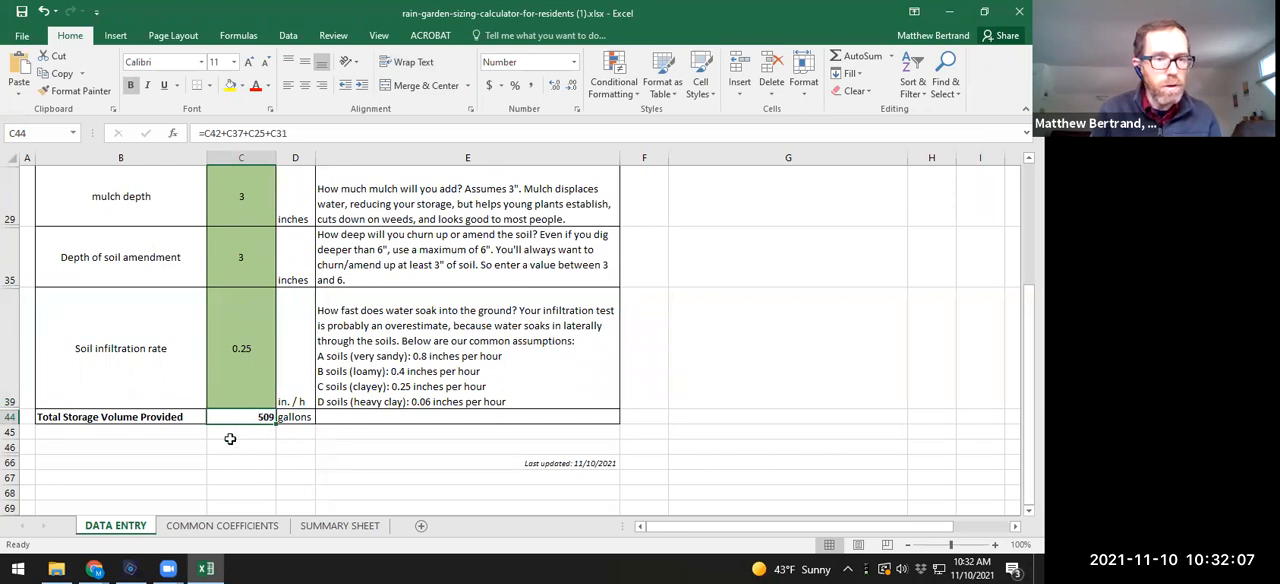
Step: Examine the SUMMARY SHEET's target volume, storage provided, surplus volume, infiltration time and garden size needed to drain within 48 hours
{"action": "left_click", "coordinate": [334, 526]}
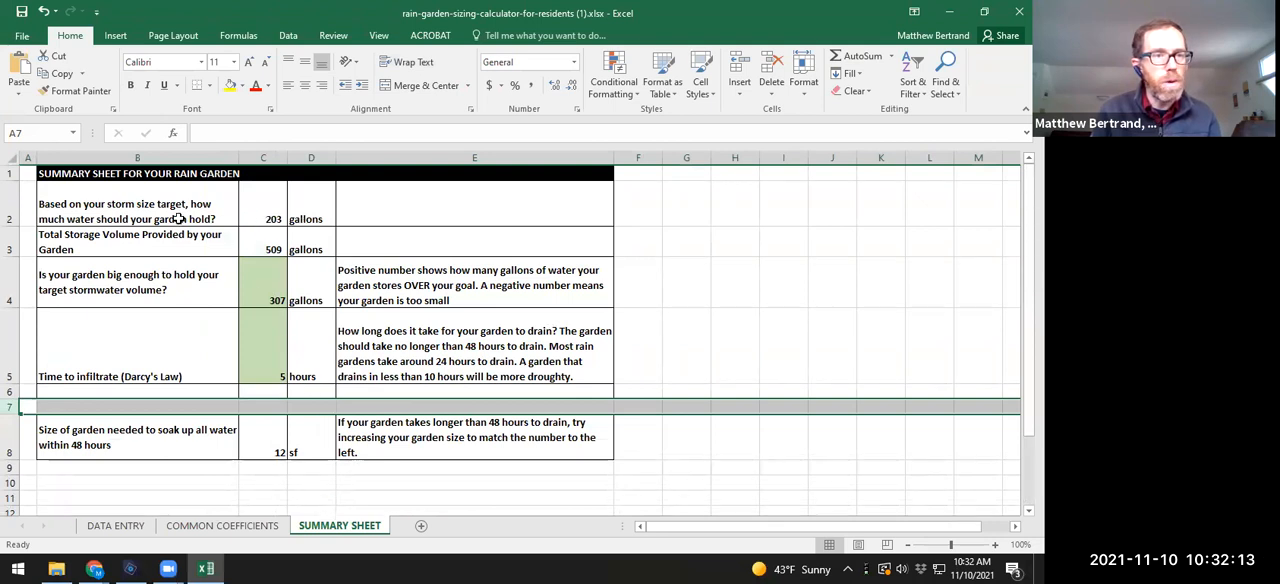
{"action": "left_click", "coordinate": [178, 219]}
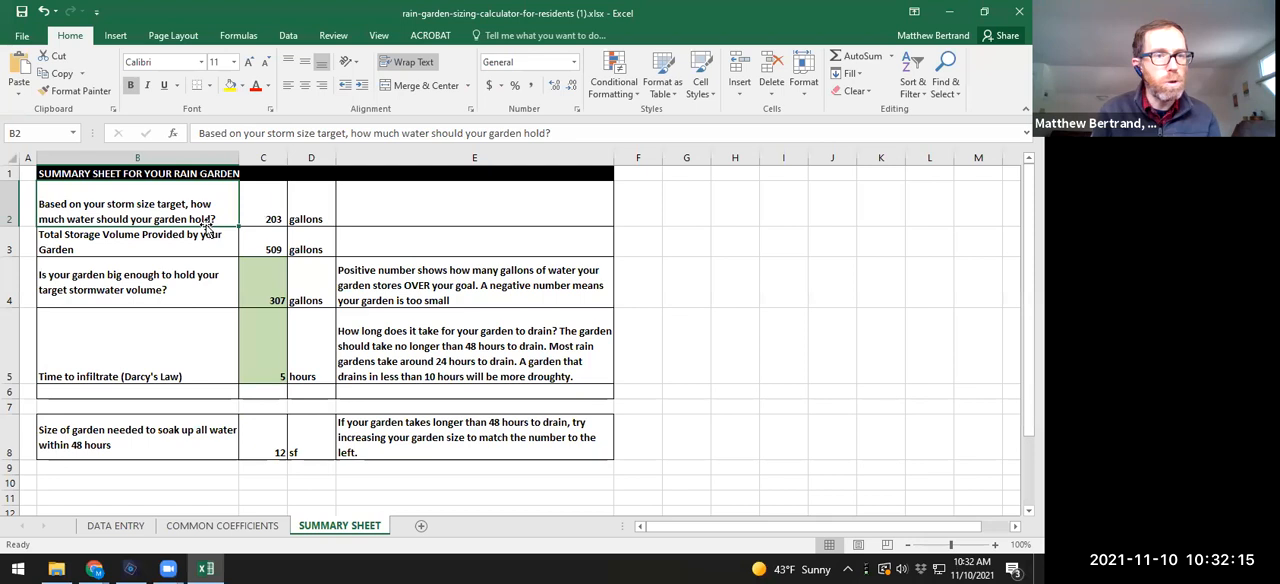
{"action": "left_click", "coordinate": [270, 217]}
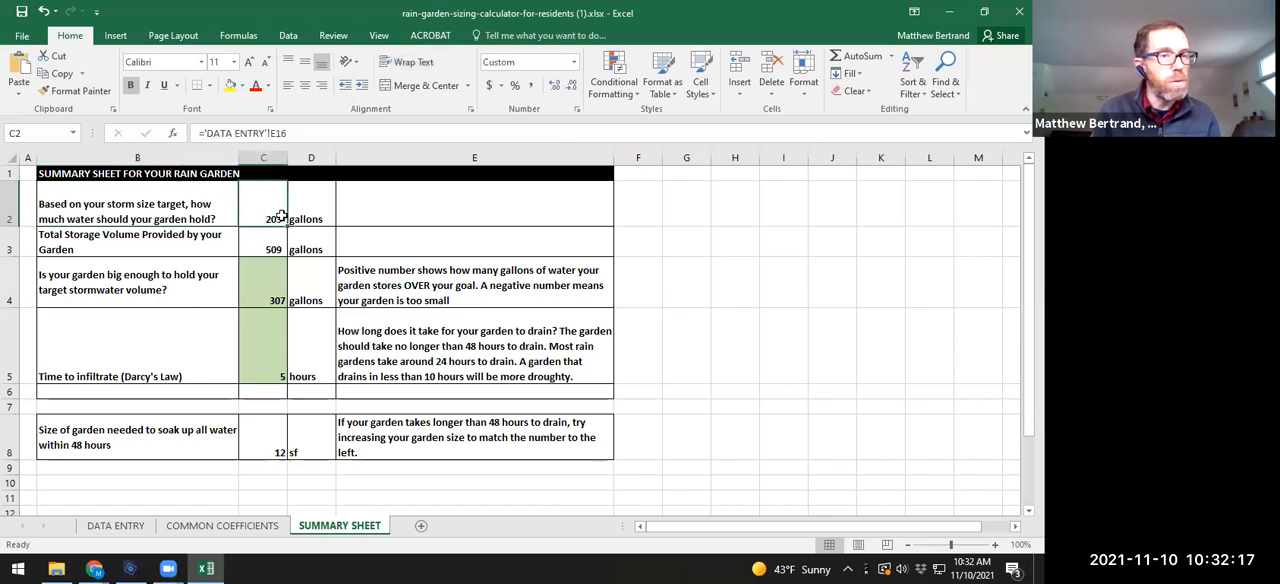
{"action": "left_click_drag", "start_coordinate": [193, 239], "coordinate": [264, 245]}
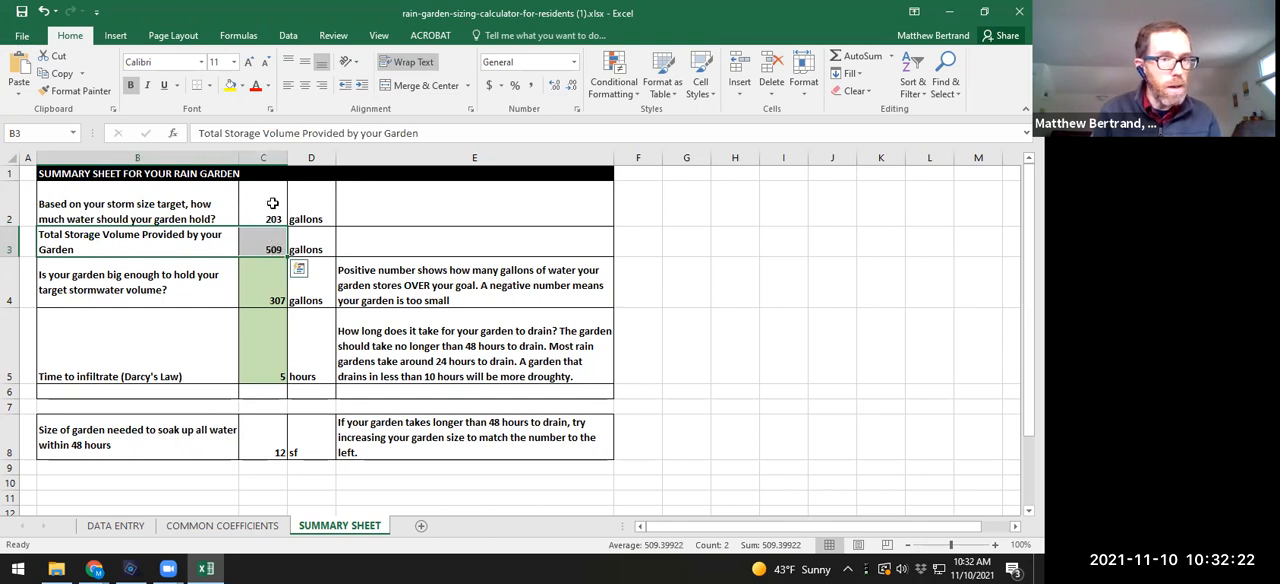
{"action": "left_click", "coordinate": [266, 296]}
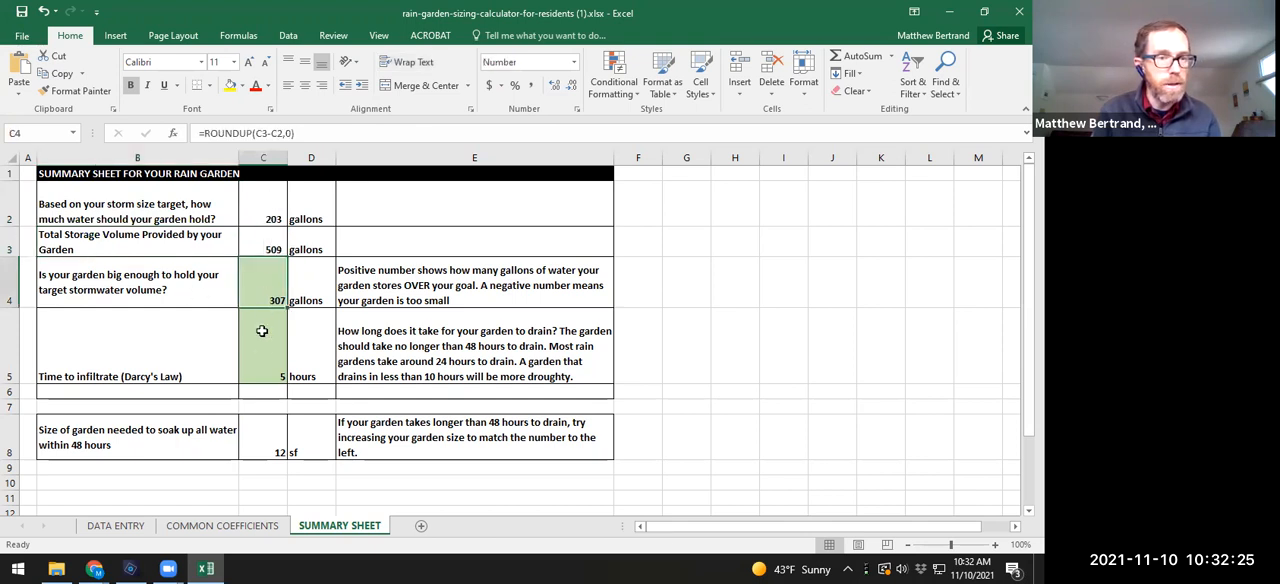
{"action": "left_click", "coordinate": [274, 375]}
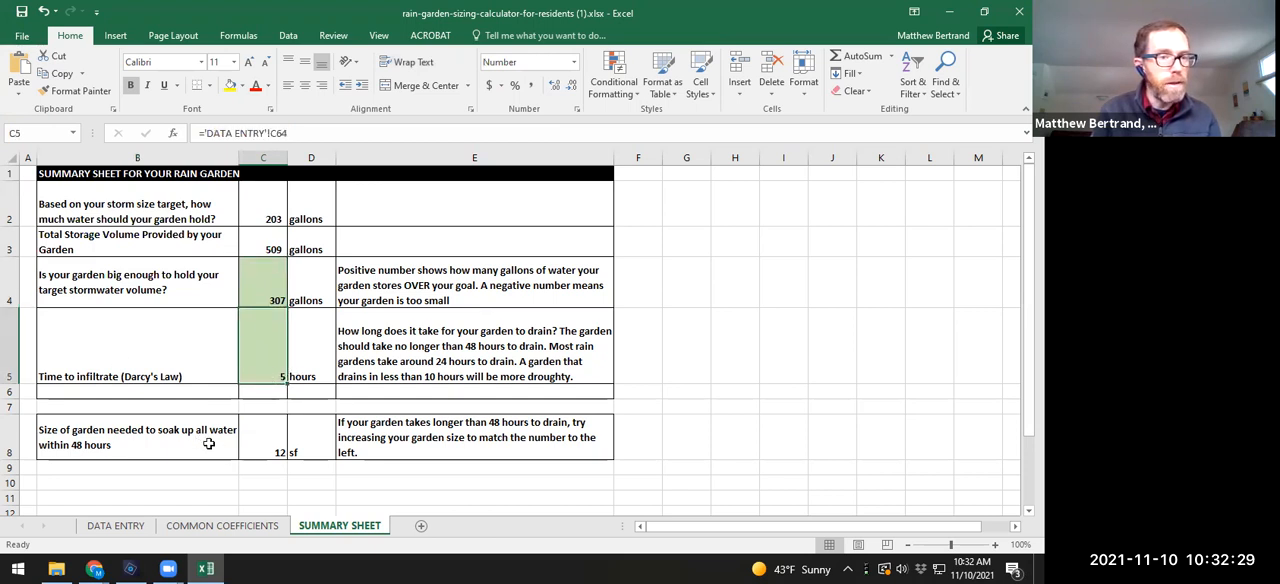
{"action": "left_click", "coordinate": [283, 447]}
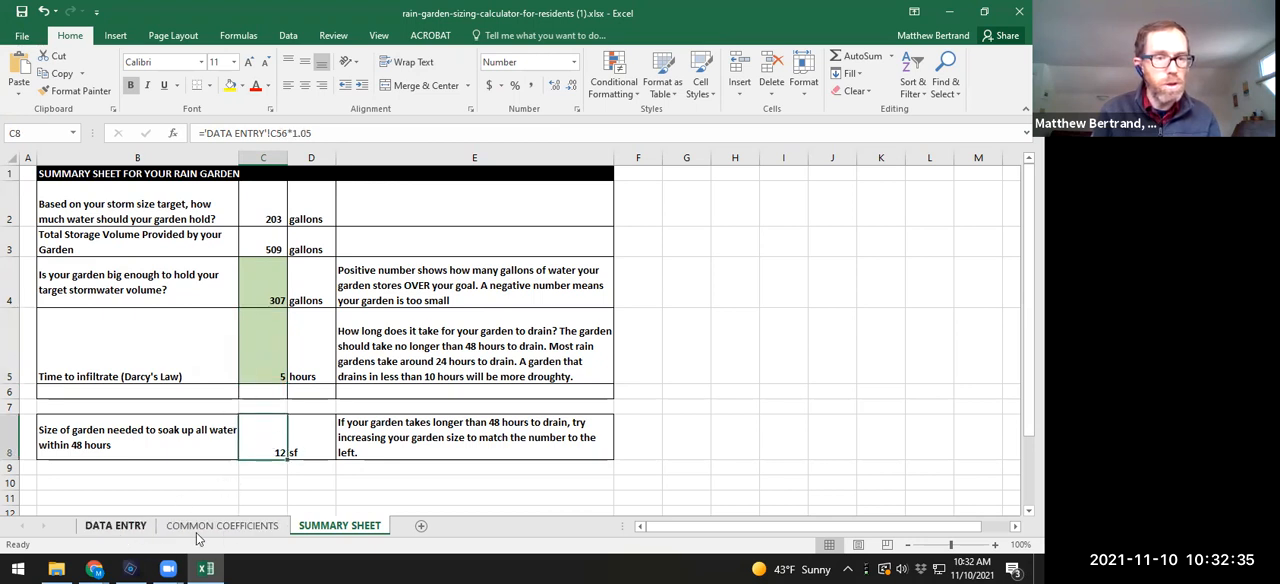
Step: Review the rain storm size target, contributing surface areas and basin bottom area on the DATA ENTRY sheet
{"action": "left_click", "coordinate": [135, 528]}
{"action": "scroll", "coordinate": [317, 430], "scroll_direction": "up", "scroll_amount": 5}
{"action": "scroll", "coordinate": [317, 430], "scroll_direction": "up", "scroll_amount": 4}
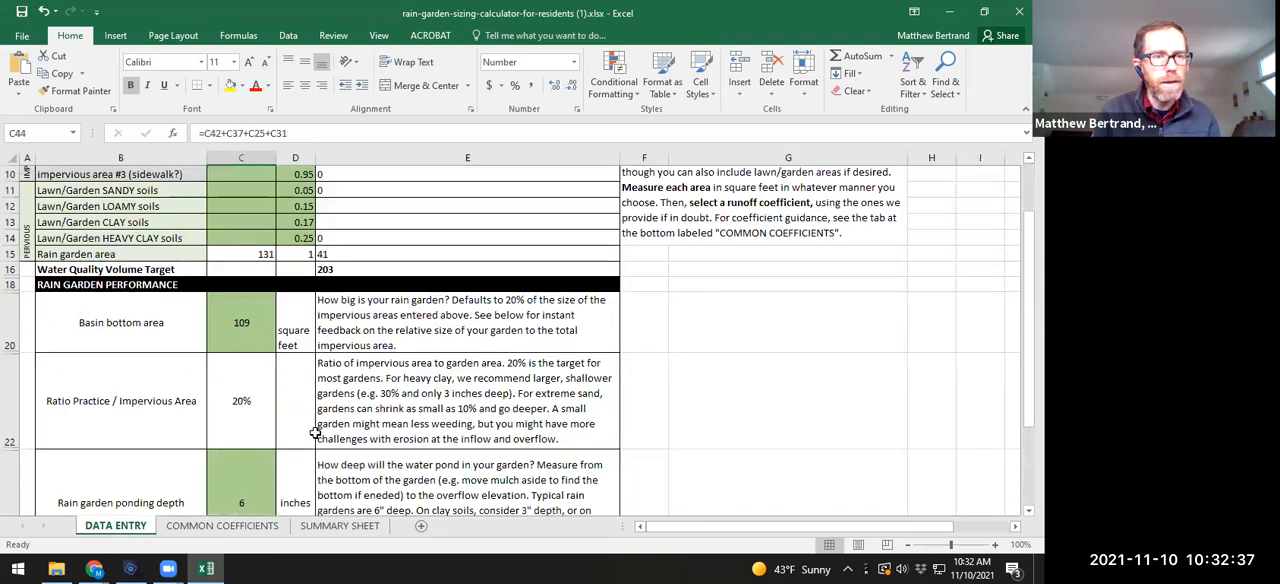
{"action": "left_click", "coordinate": [226, 236]}
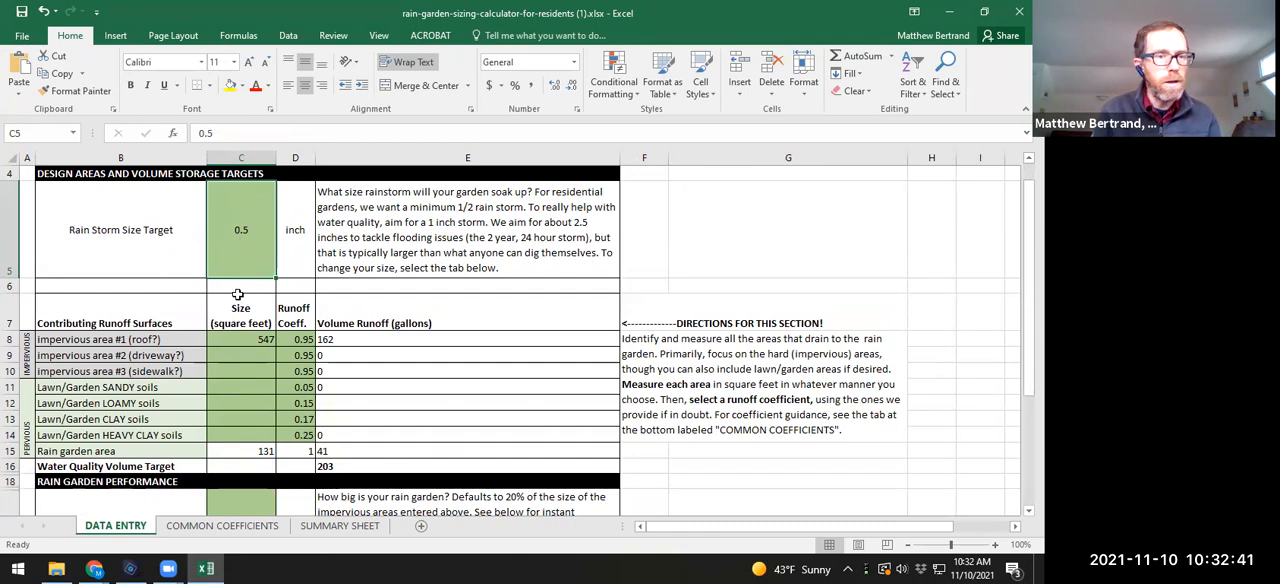
{"action": "scroll", "coordinate": [250, 320], "scroll_direction": "down", "scroll_amount": 2}
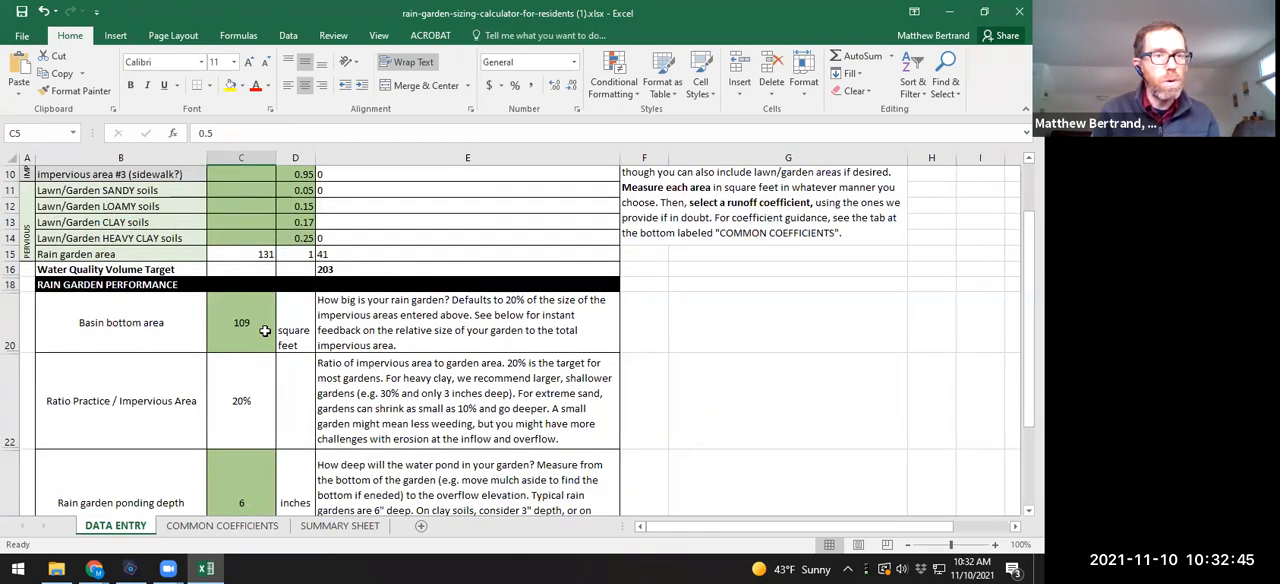
{"action": "scroll", "coordinate": [265, 331], "scroll_direction": "up", "scroll_amount": 1}
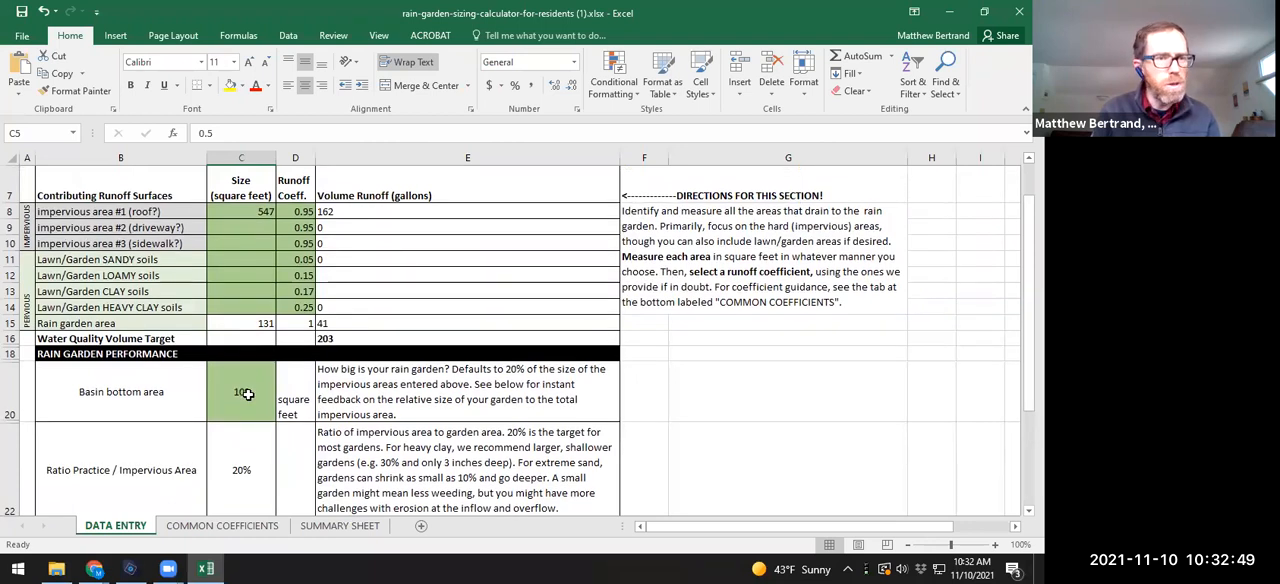
{"action": "scroll", "coordinate": [251, 344], "scroll_direction": "up", "scroll_amount": 1}
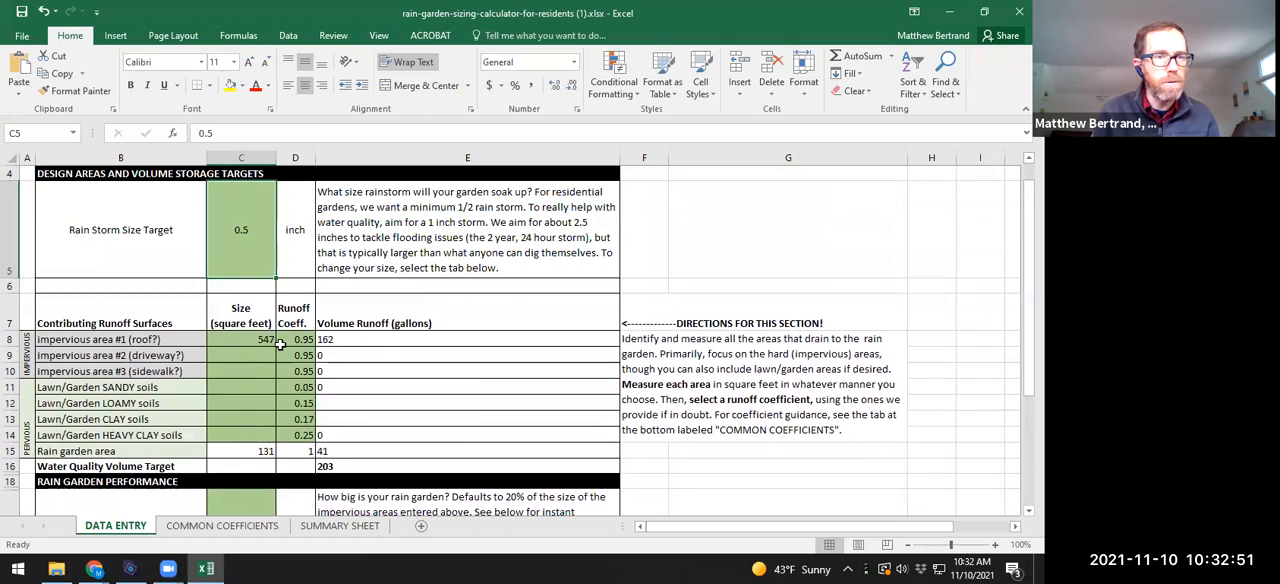
{"action": "scroll", "coordinate": [249, 370], "scroll_direction": "down", "scroll_amount": 1}
{"action": "left_click", "coordinate": [249, 396]}
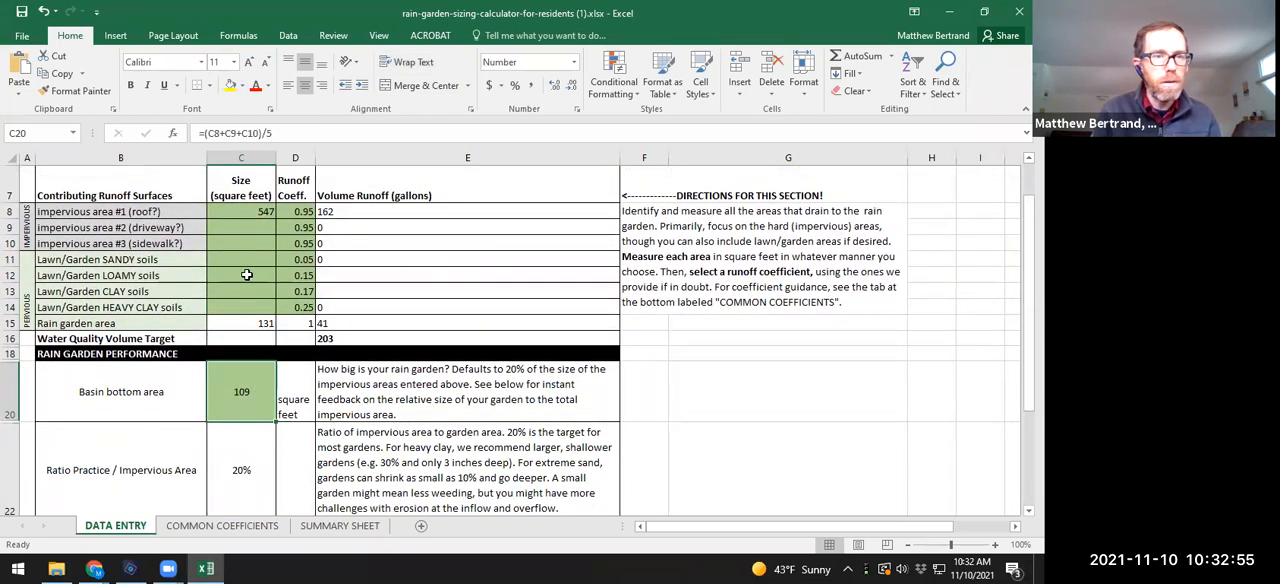
{"action": "type", "text": "="}
{"action": "left_click", "coordinate": [255, 214]}
{"action": "type", "text": "/3"}
{"action": "key", "text": "Escape"}
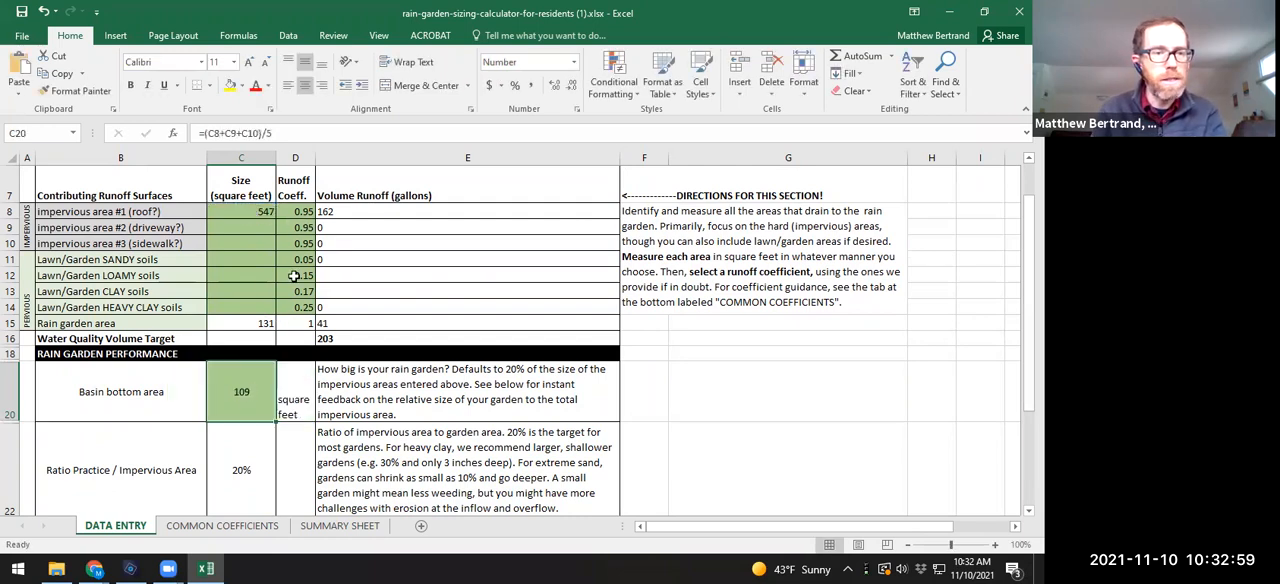
Step: Set the rain garden ponding depth to 3 inches
{"action": "scroll", "coordinate": [258, 410], "scroll_direction": "down", "scroll_amount": 2}
{"action": "scroll", "coordinate": [260, 418], "scroll_direction": "down", "scroll_amount": 1}
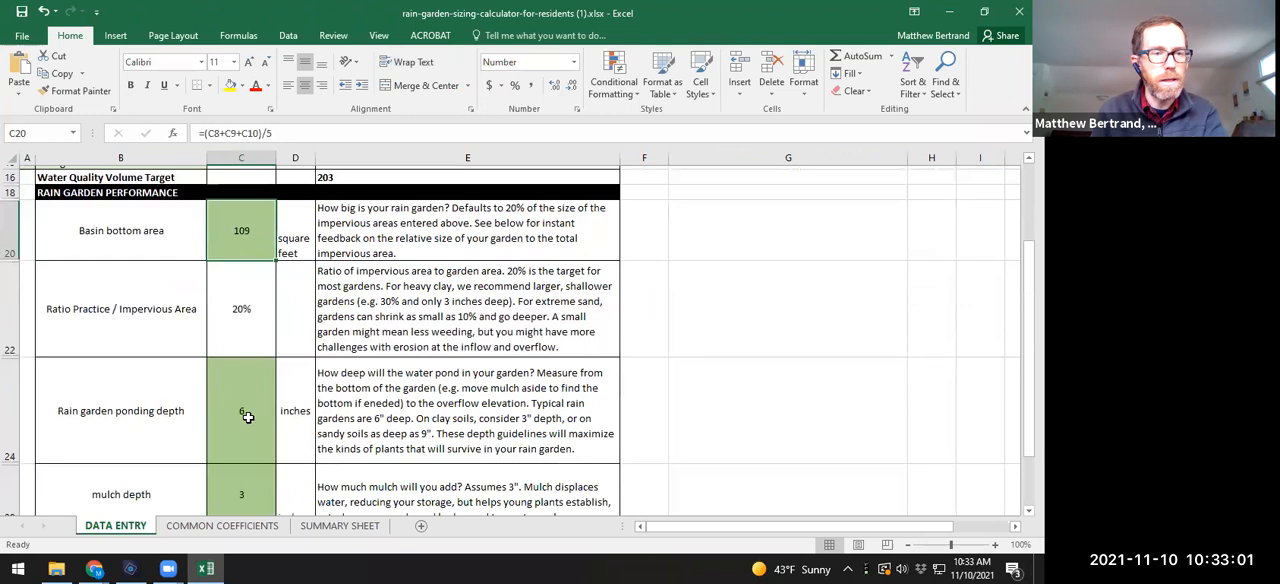
{"action": "left_click", "coordinate": [350, 424]}
{"action": "scroll", "coordinate": [350, 424], "scroll_direction": "down", "scroll_amount": 3}
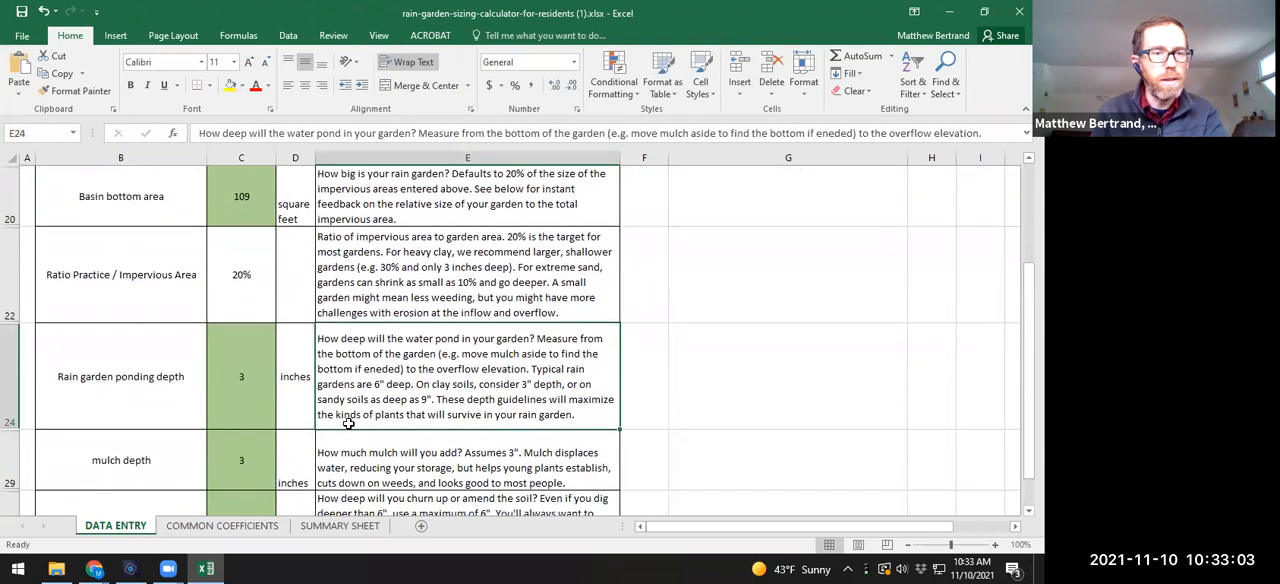
Step: Set the soil infiltration rate to 0.06 inches per hour, the assumption for heavy clay D soils
{"action": "scroll", "coordinate": [250, 390], "scroll_direction": "down", "scroll_amount": 3}
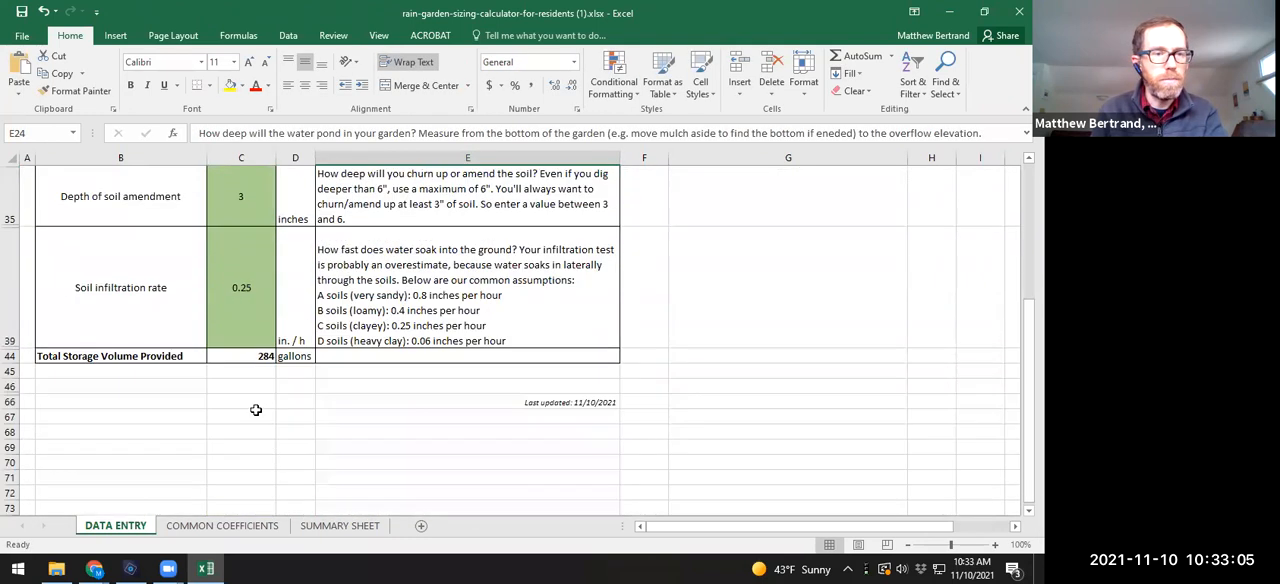
{"action": "left_click", "coordinate": [249, 307]}
{"action": "type", "text": ".06"}
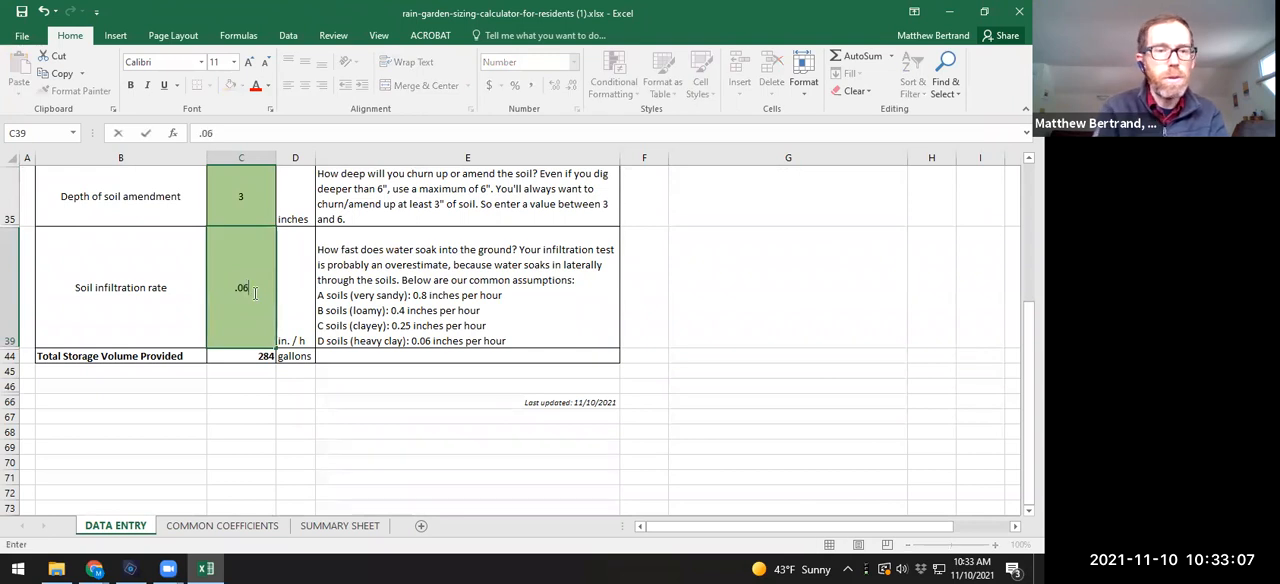
{"action": "key", "text": "Return"}
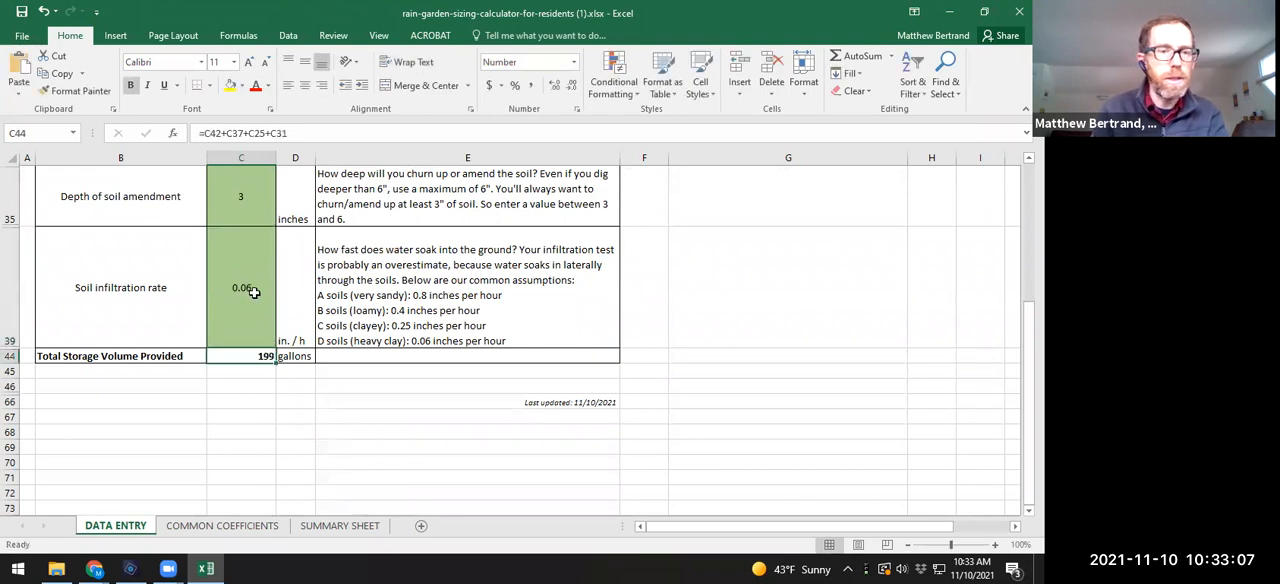
Step: Check the SUMMARY SHEET again for the target volume, storage provided, volume difference and time to infiltrate
{"action": "left_click", "coordinate": [212, 528]}
{"action": "left_click", "coordinate": [322, 528]}
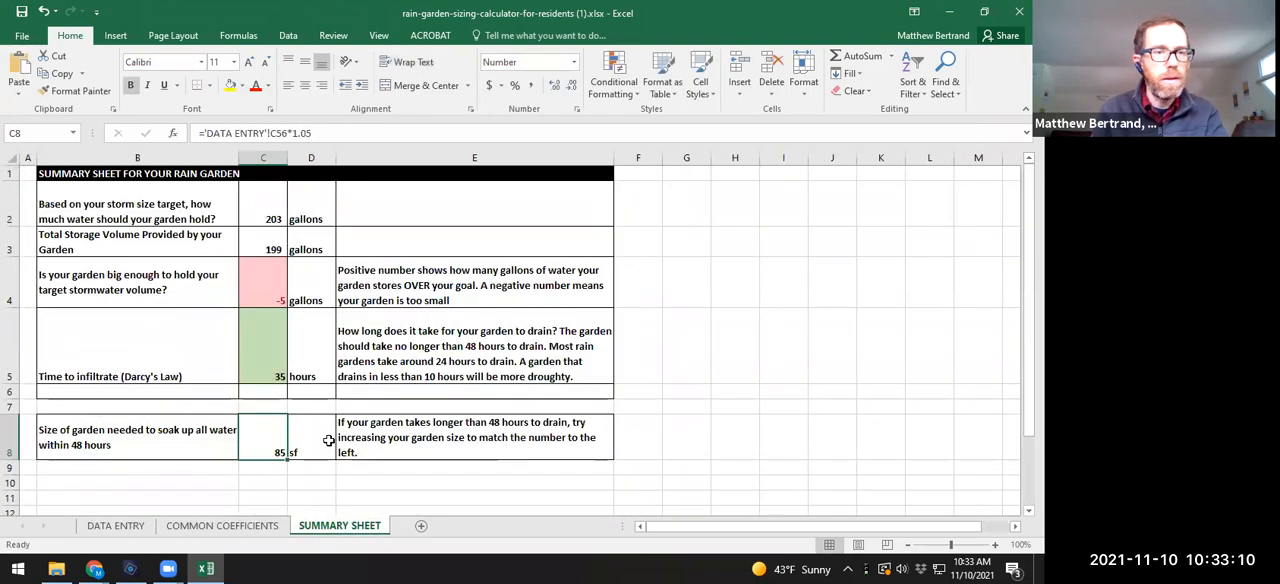
{"action": "left_click", "coordinate": [283, 214]}
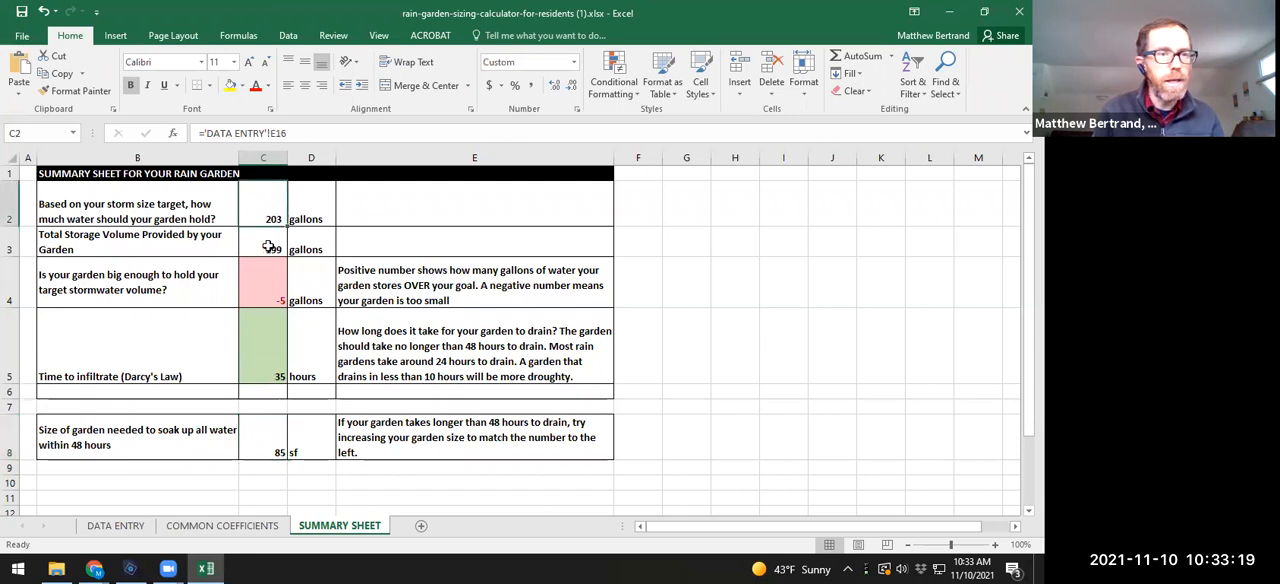
{"action": "left_click", "coordinate": [276, 245]}
{"action": "left_click", "coordinate": [274, 295]}
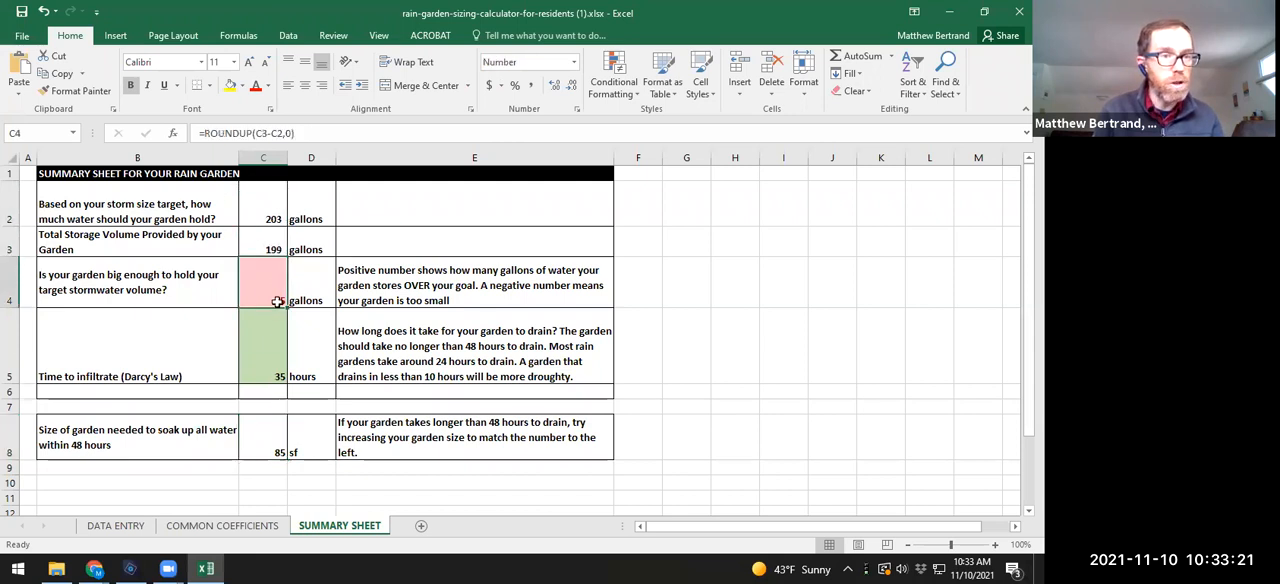
{"action": "left_click", "coordinate": [267, 345]}
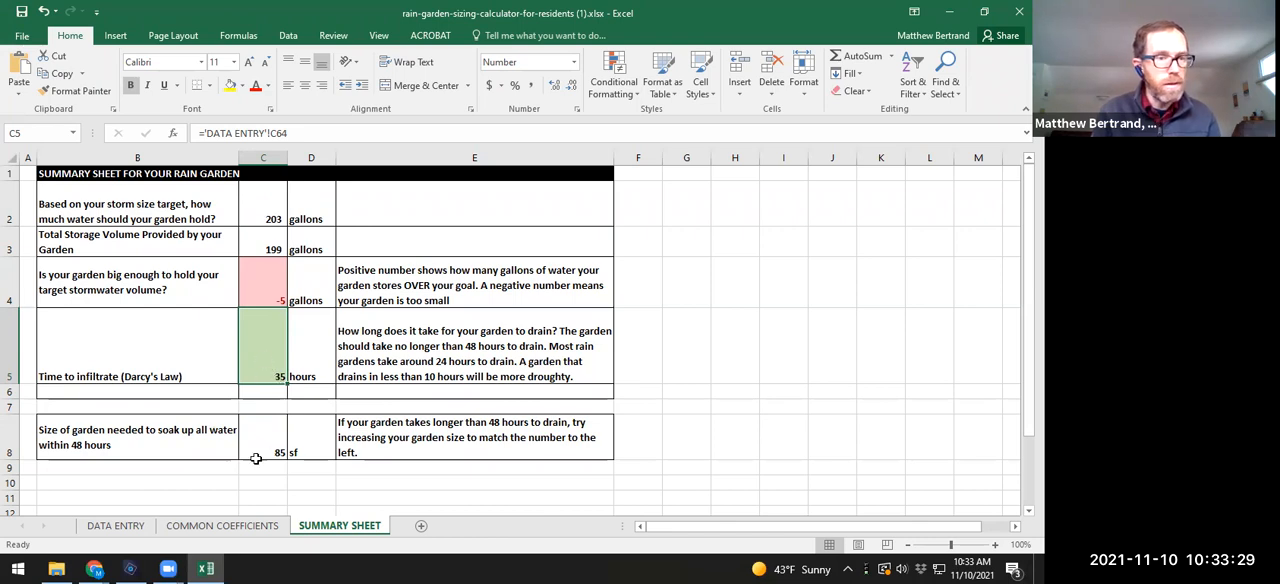
Step: Set the basin bottom area on the DATA ENTRY sheet to one third of the roof's impervious area with a formula
{"action": "left_click", "coordinate": [115, 525]}
{"action": "scroll", "coordinate": [265, 318], "scroll_direction": "up", "scroll_amount": 6}
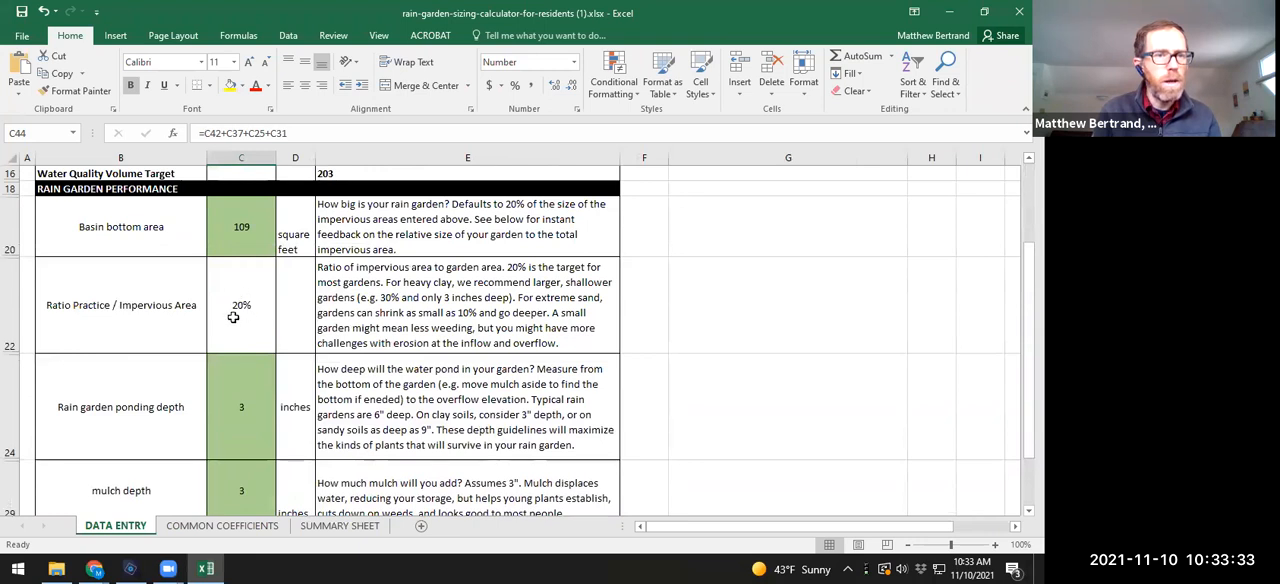
{"action": "left_click", "coordinate": [250, 230]}
{"action": "scroll", "coordinate": [255, 250], "scroll_direction": "up", "scroll_amount": 4}
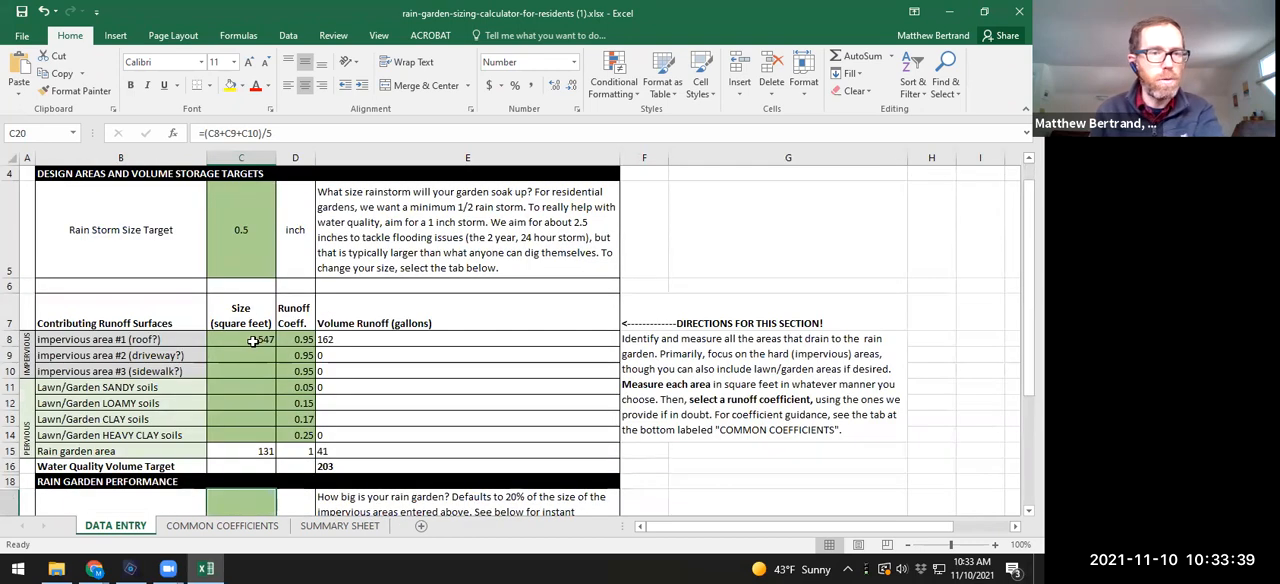
{"action": "type", "text": "="}
{"action": "left_click", "coordinate": [260, 226]}
{"action": "type", "text": "/3"}
{"action": "key", "text": "Return"}
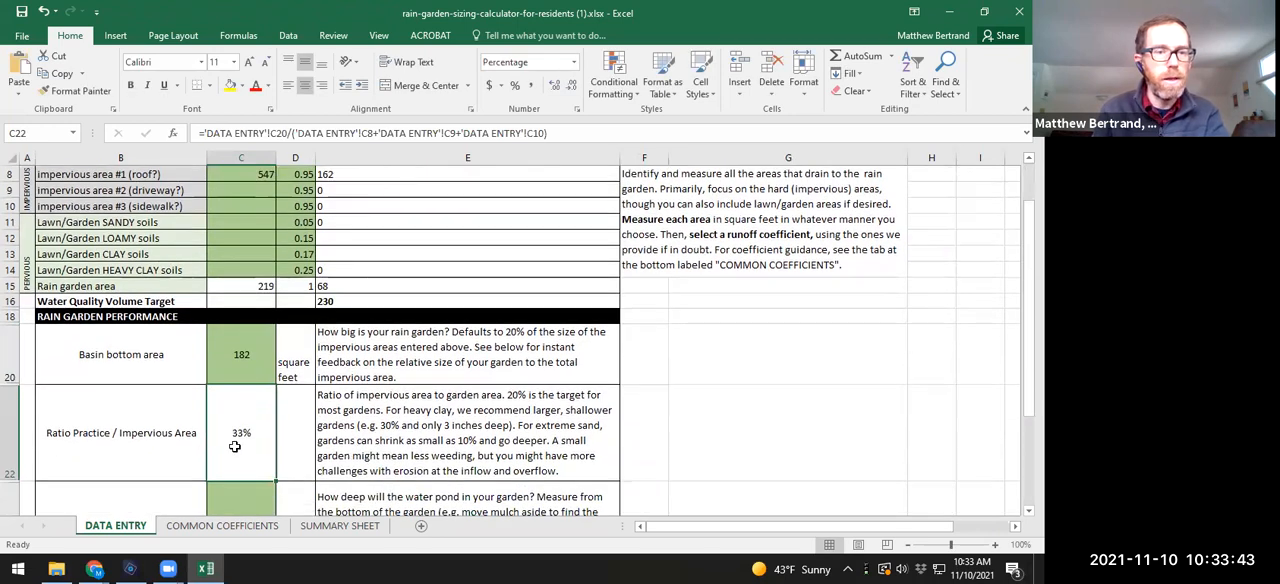
Step: Check the storage provided, target volume, volume difference and time to infiltrate on the SUMMARY SHEET for the one-third-size garden
{"action": "scroll", "coordinate": [245, 410], "scroll_direction": "down", "scroll_amount": 4}
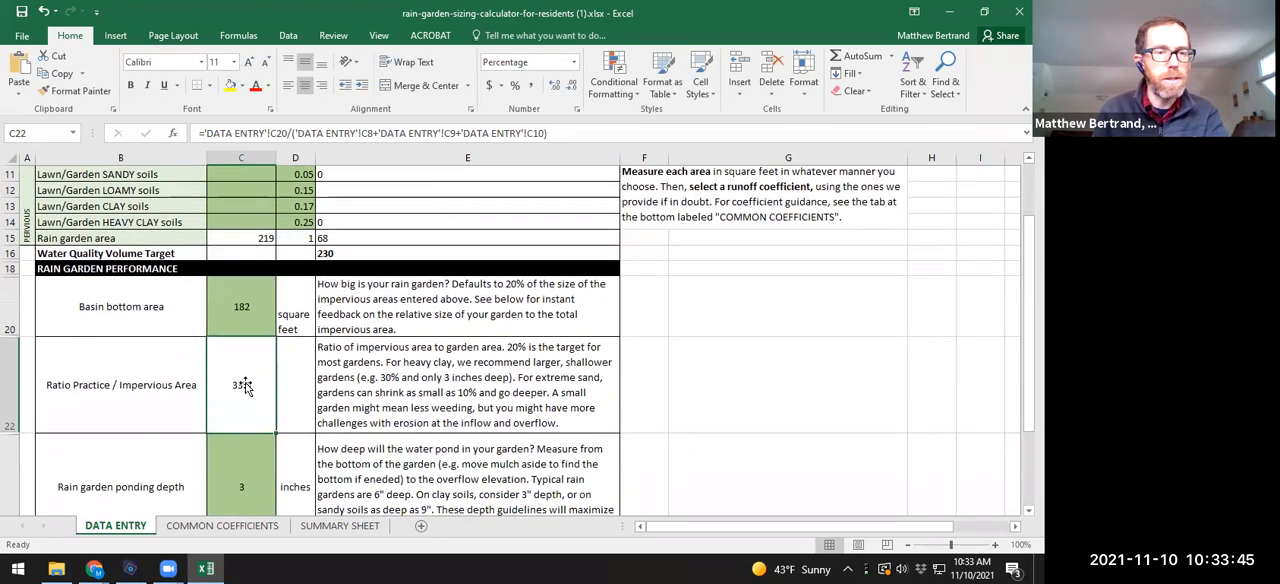
{"action": "scroll", "coordinate": [249, 395], "scroll_direction": "down", "scroll_amount": 3}
{"action": "left_click", "coordinate": [339, 525]}
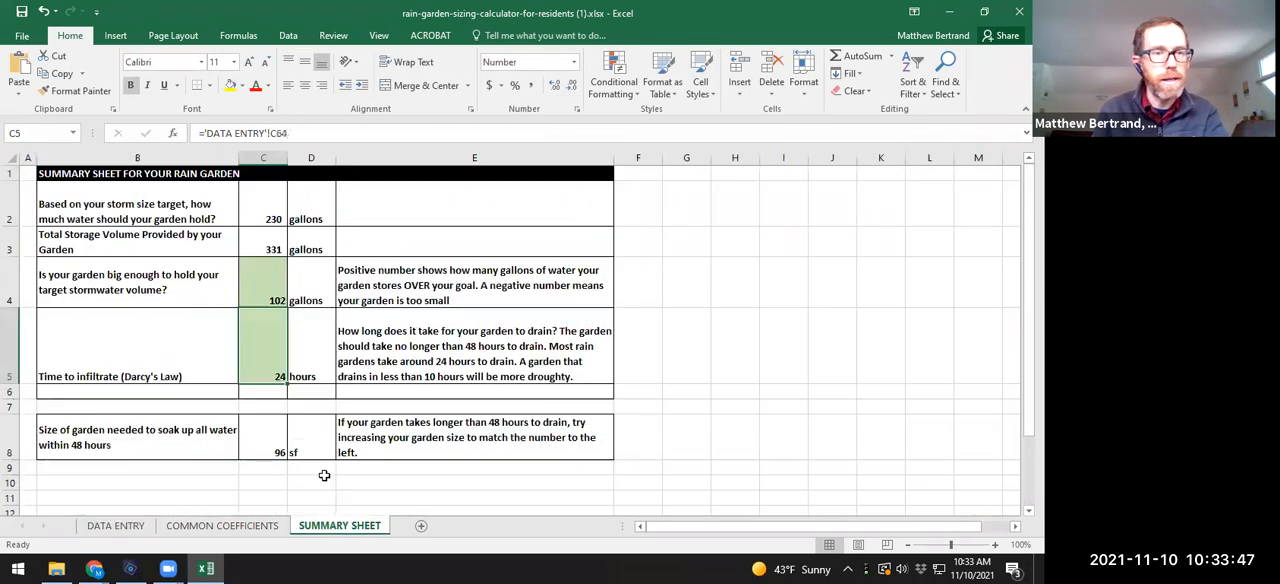
{"action": "left_click", "coordinate": [271, 243]}
{"action": "left_click", "coordinate": [265, 211]}
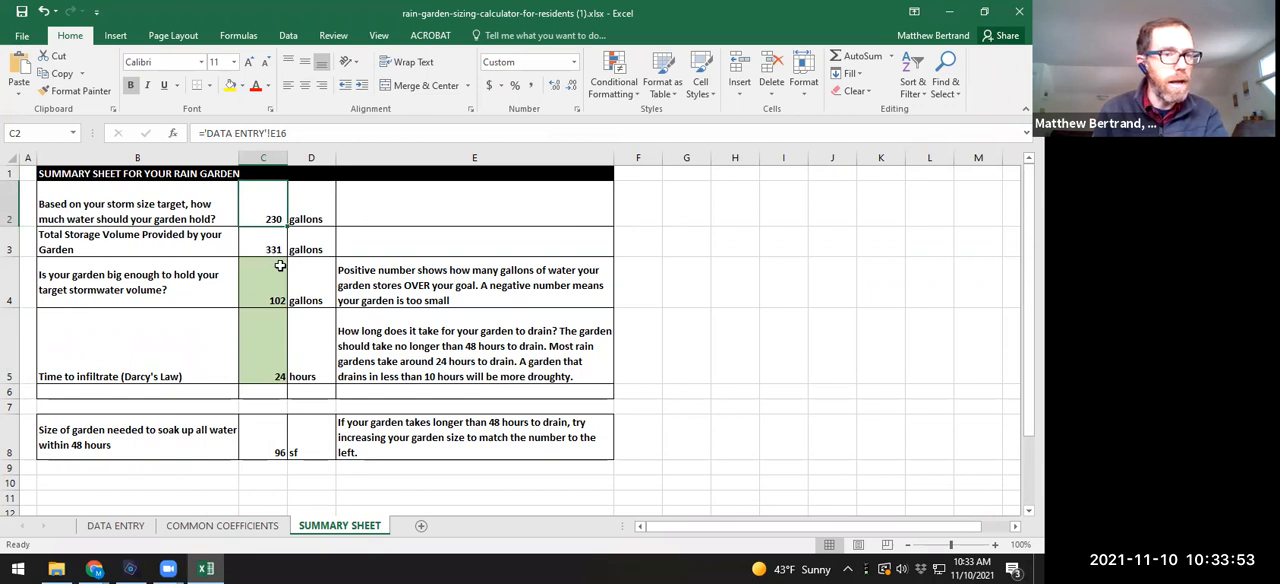
{"action": "left_click", "coordinate": [279, 369]}
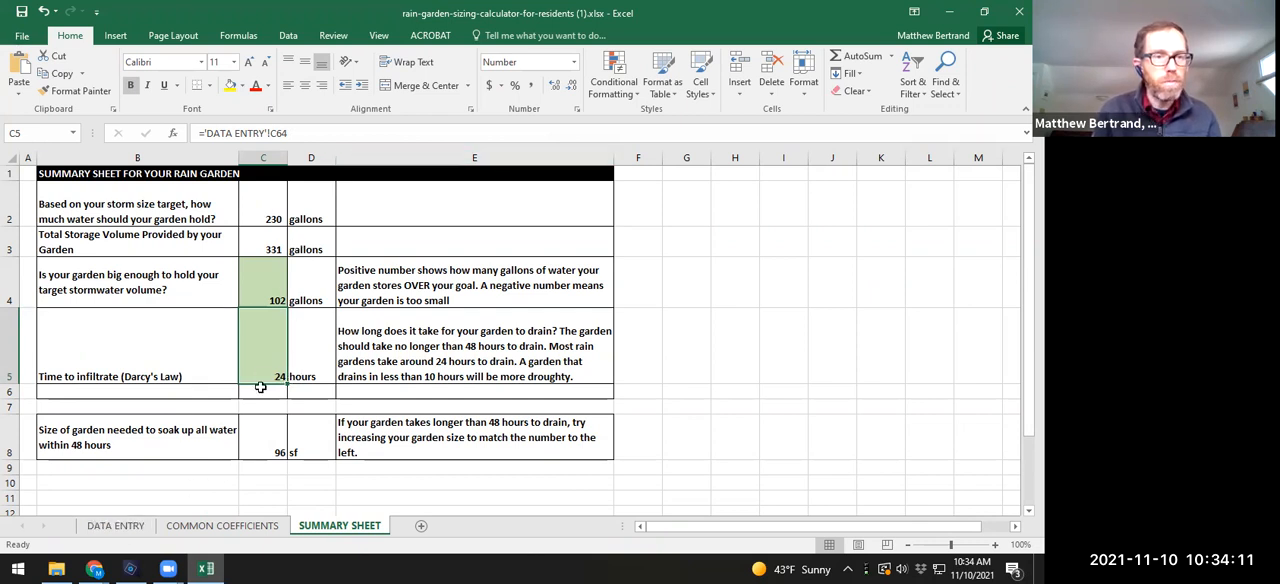
Step: Set the basin bottom area on the DATA ENTRY sheet to 150 square feet
{"action": "left_click", "coordinate": [115, 525]}
{"action": "scroll", "coordinate": [245, 362], "scroll_direction": "up", "scroll_amount": 5}
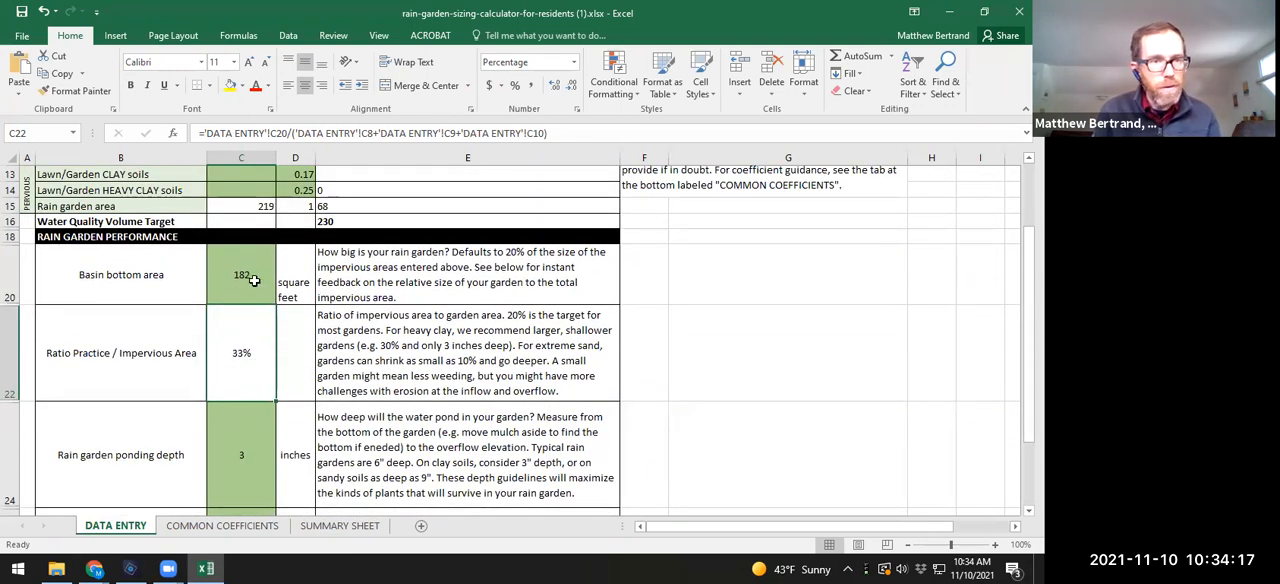
{"action": "left_click", "coordinate": [254, 281]}
{"action": "type", "text": "150"}
{"action": "key", "text": "Return"}
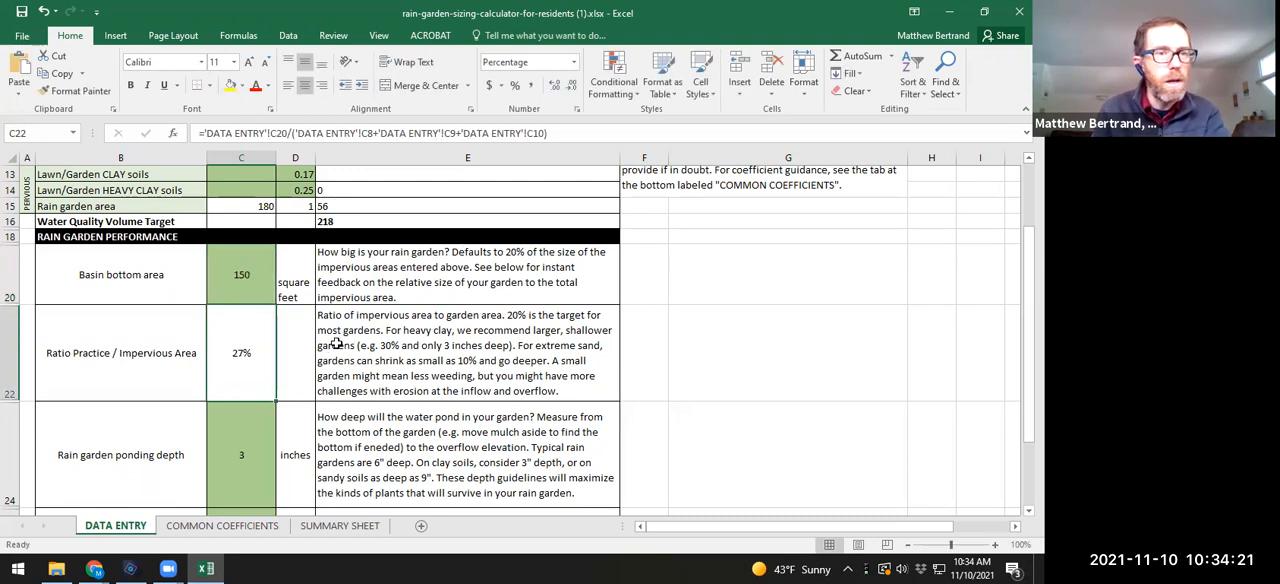
Step: Set the rain storm size target on the DATA ENTRY sheet to 1 inch
{"action": "scroll", "coordinate": [320, 340], "scroll_direction": "up", "scroll_amount": 2}
{"action": "scroll", "coordinate": [309, 340], "scroll_direction": "up", "scroll_amount": 1}
{"action": "left_click", "coordinate": [240, 258]}
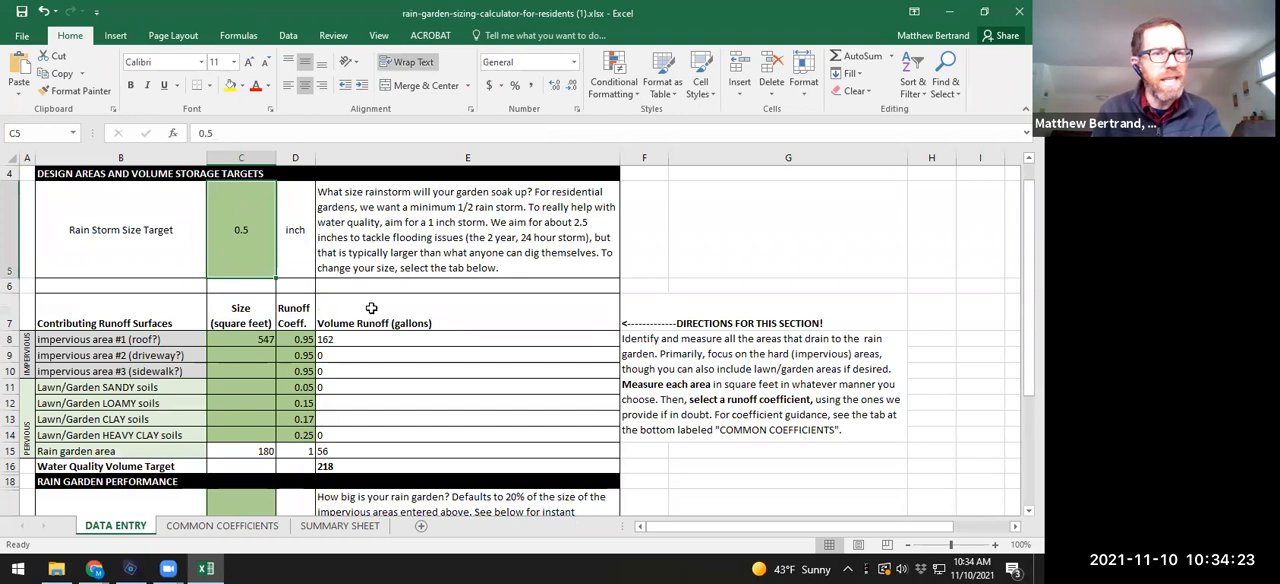
{"action": "type", "text": "1"}
{"action": "key", "text": "Return"}
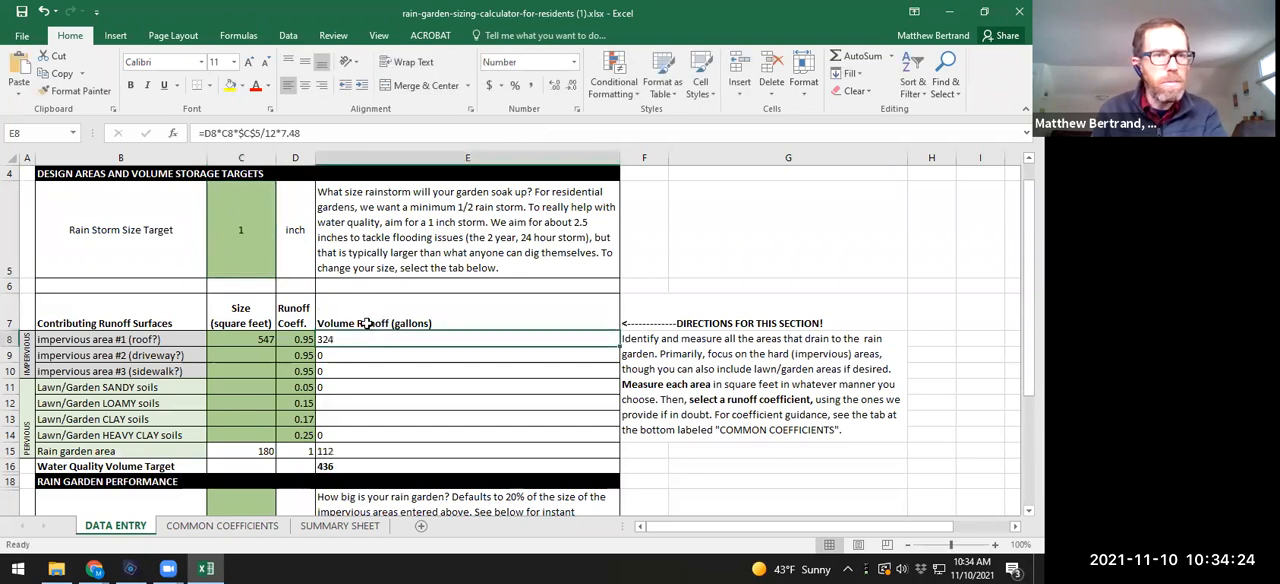
Step: Check the volume difference and time to infiltrate on the SUMMARY SHEET for the 1 inch storm with the 150-square-foot basin
{"action": "left_click", "coordinate": [254, 247]}
{"action": "scroll", "coordinate": [250, 340], "scroll_direction": "down", "scroll_amount": 3}
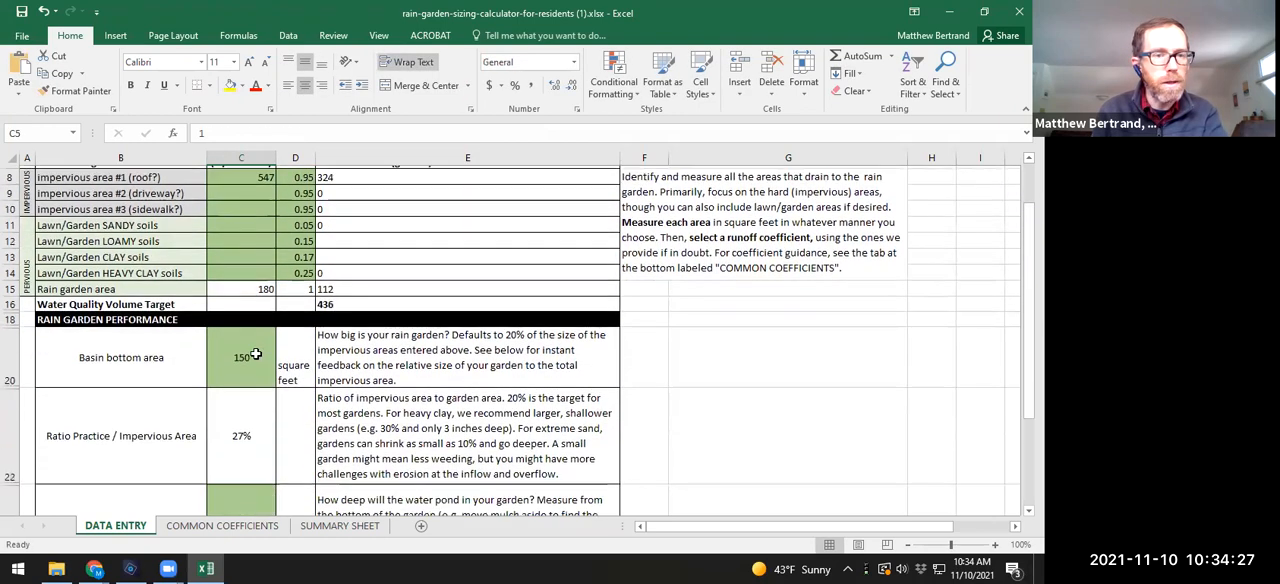
{"action": "left_click", "coordinate": [339, 525]}
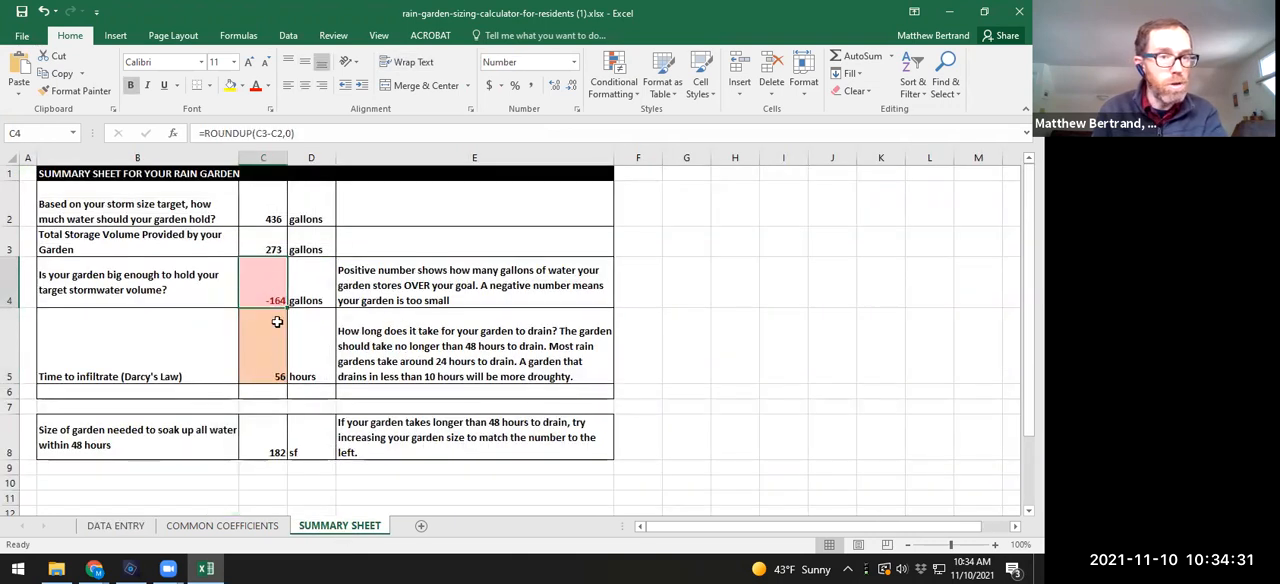
{"action": "left_click", "coordinate": [278, 362]}
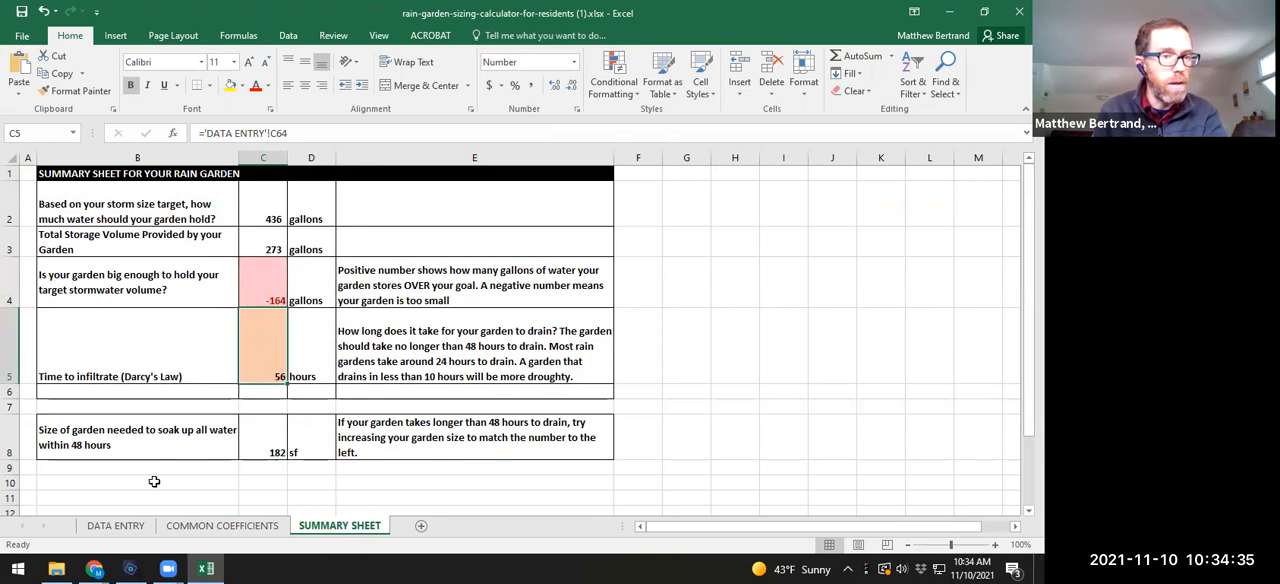
Step: Replace the 150-square-foot basin bottom area with a formula dividing the roof's impervious area by 3
{"action": "left_click", "coordinate": [115, 526]}
{"action": "left_click", "coordinate": [260, 285]}
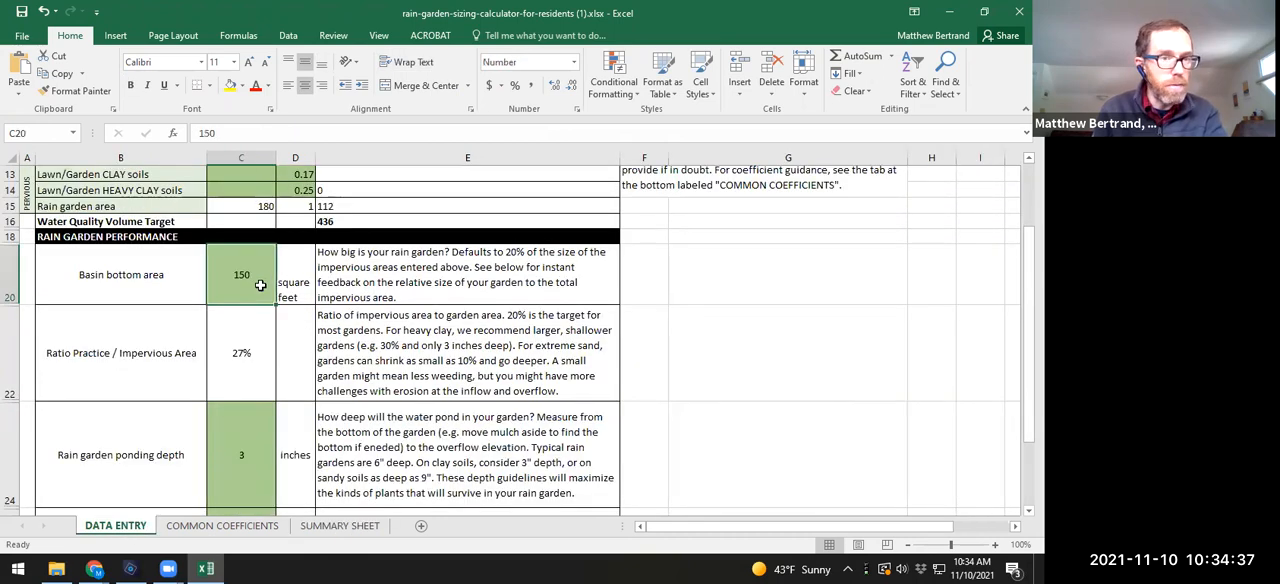
{"action": "scroll", "coordinate": [260, 285], "scroll_direction": "up", "scroll_amount": 2}
{"action": "type", "text": "="}
{"action": "left_click", "coordinate": [254, 216]}
{"action": "type", "text": "/3"}
{"action": "key", "text": "Return"}
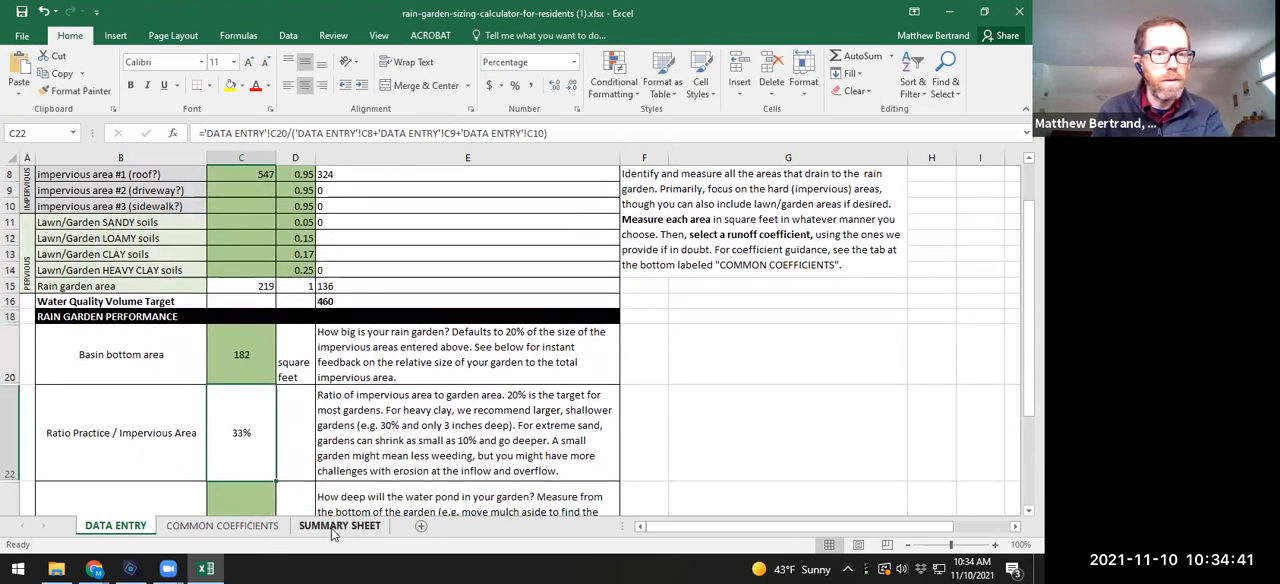
Step: Compare the SUMMARY SHEET's volume difference and time to infiltrate with the storm size and runoff areas on the DATA ENTRY sheet
{"action": "left_click", "coordinate": [336, 528]}
{"action": "left_click", "coordinate": [253, 286]}
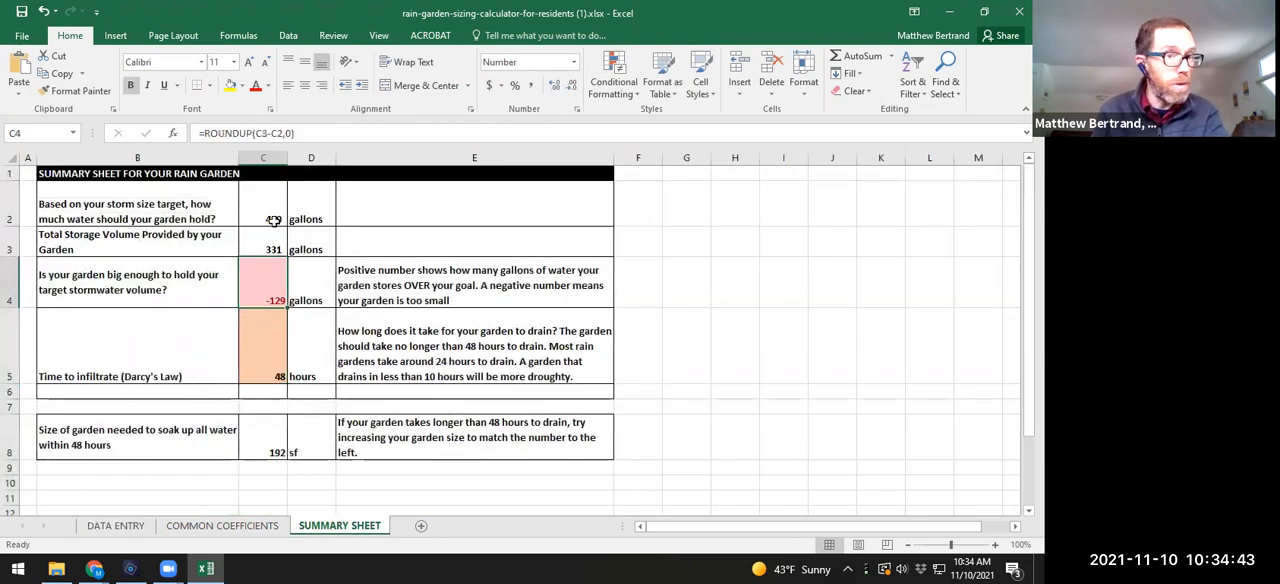
{"action": "left_click", "coordinate": [115, 525]}
{"action": "scroll", "coordinate": [325, 348], "scroll_direction": "up", "scroll_amount": 3}
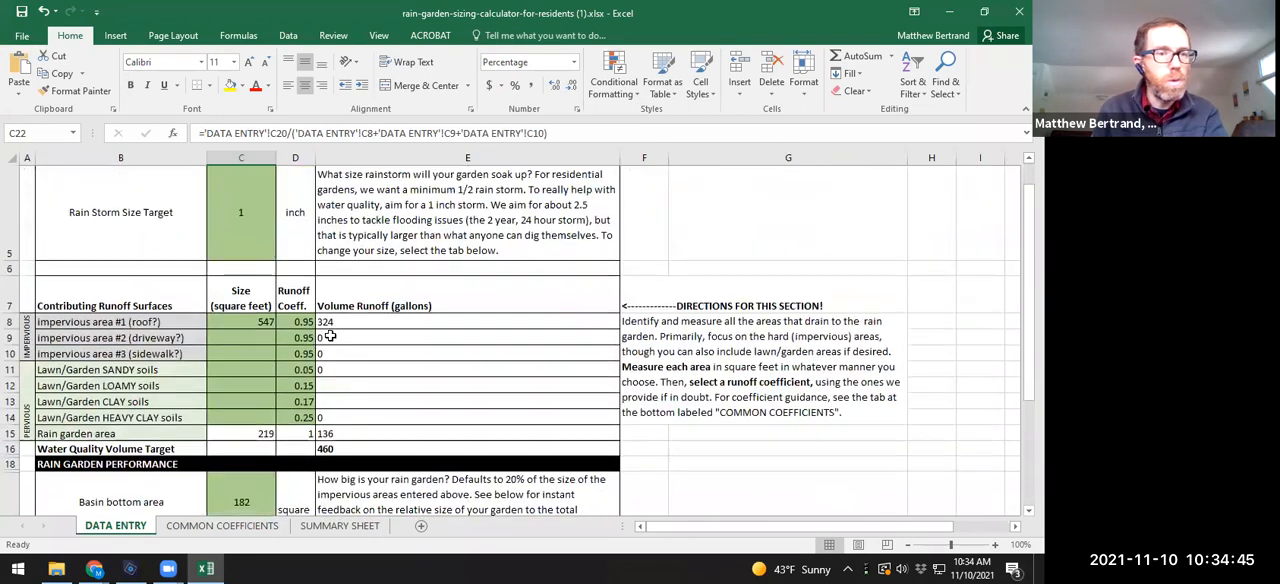
{"action": "scroll", "coordinate": [316, 348], "scroll_direction": "down", "scroll_amount": 2}
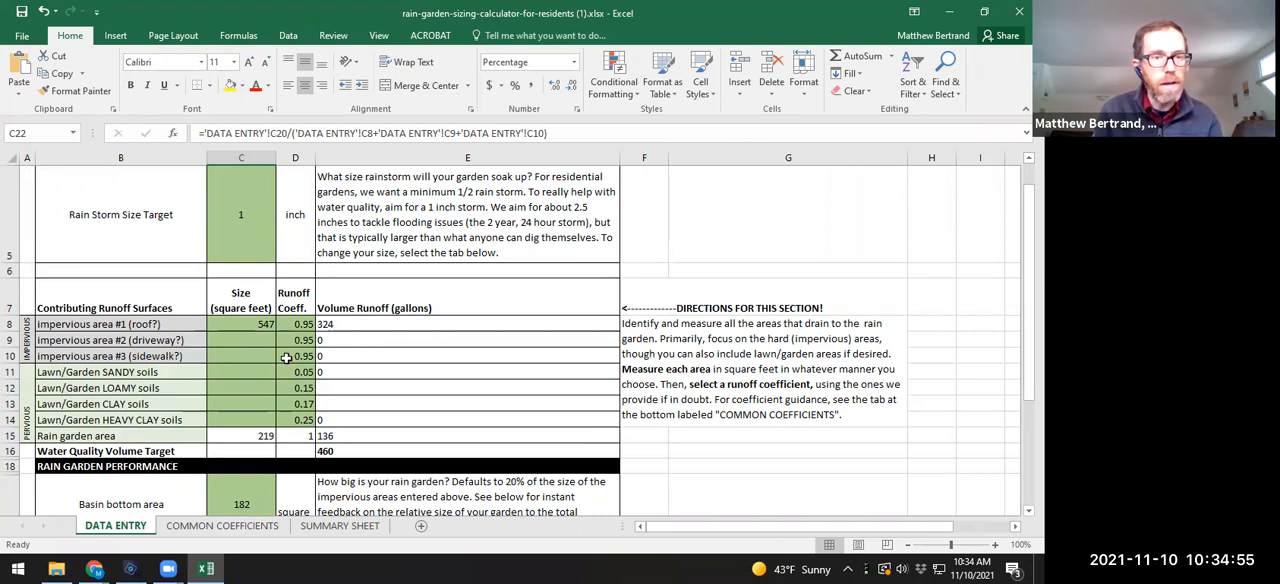
{"action": "left_click", "coordinate": [338, 526]}
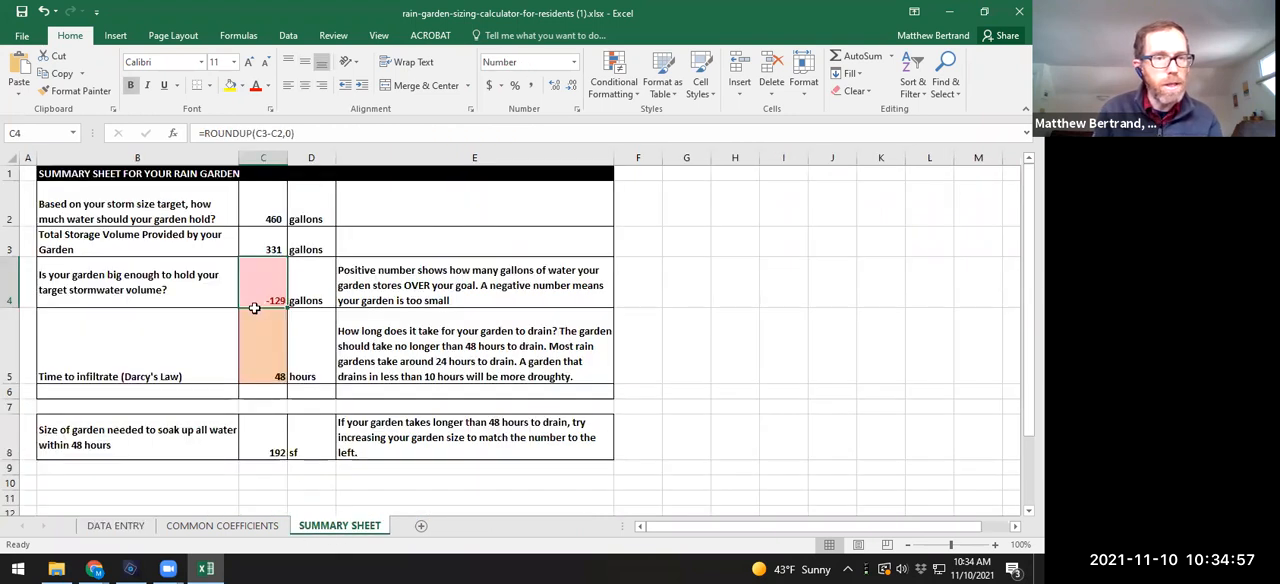
{"action": "left_click", "coordinate": [270, 365]}
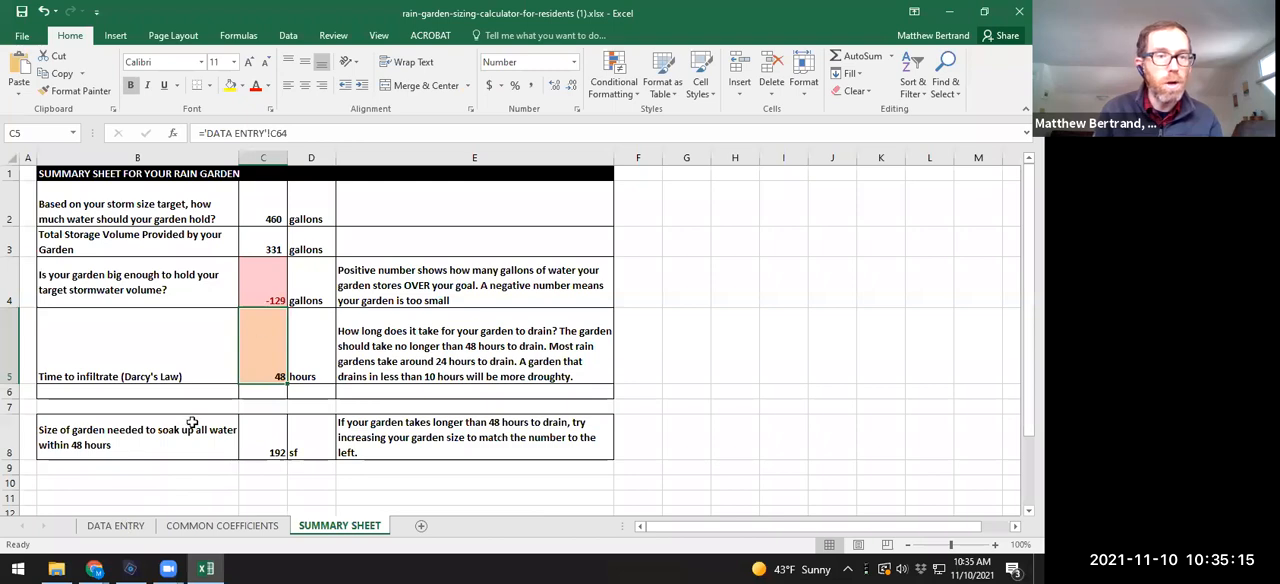
Step: Review the DATA ENTRY sheet from the basin area and depths through the soil infiltration rate and back to the storm size target
{"action": "left_click", "coordinate": [114, 527]}
{"action": "scroll", "coordinate": [291, 370], "scroll_direction": "down", "scroll_amount": 2}
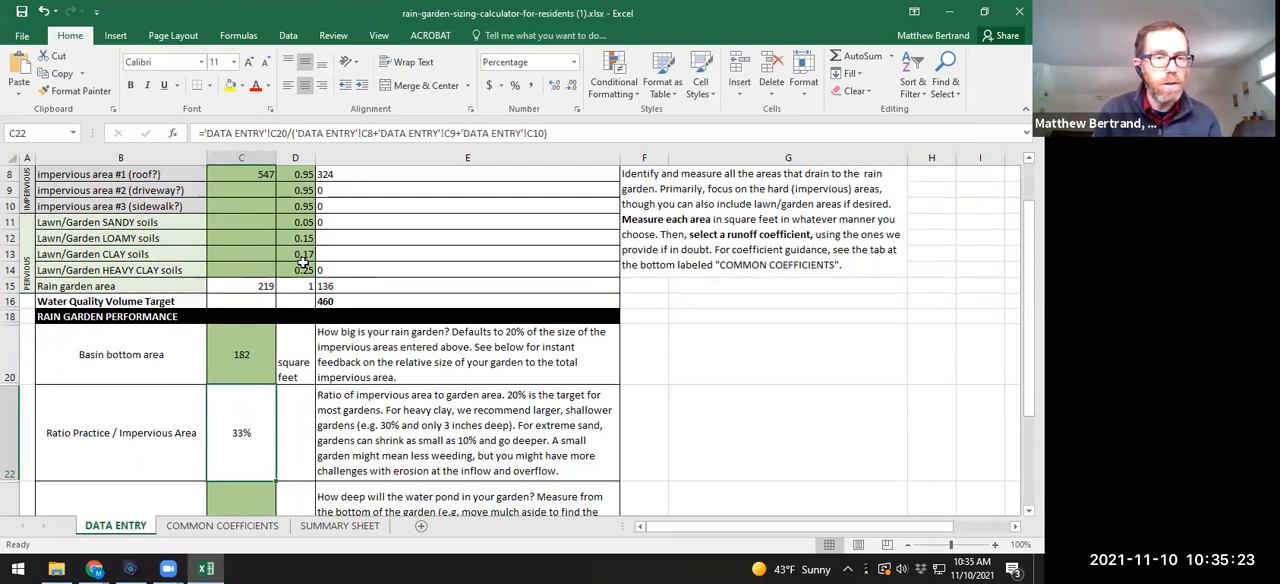
{"action": "scroll", "coordinate": [290, 310], "scroll_direction": "down", "scroll_amount": 3}
{"action": "scroll", "coordinate": [310, 350], "scroll_direction": "down", "scroll_amount": 3}
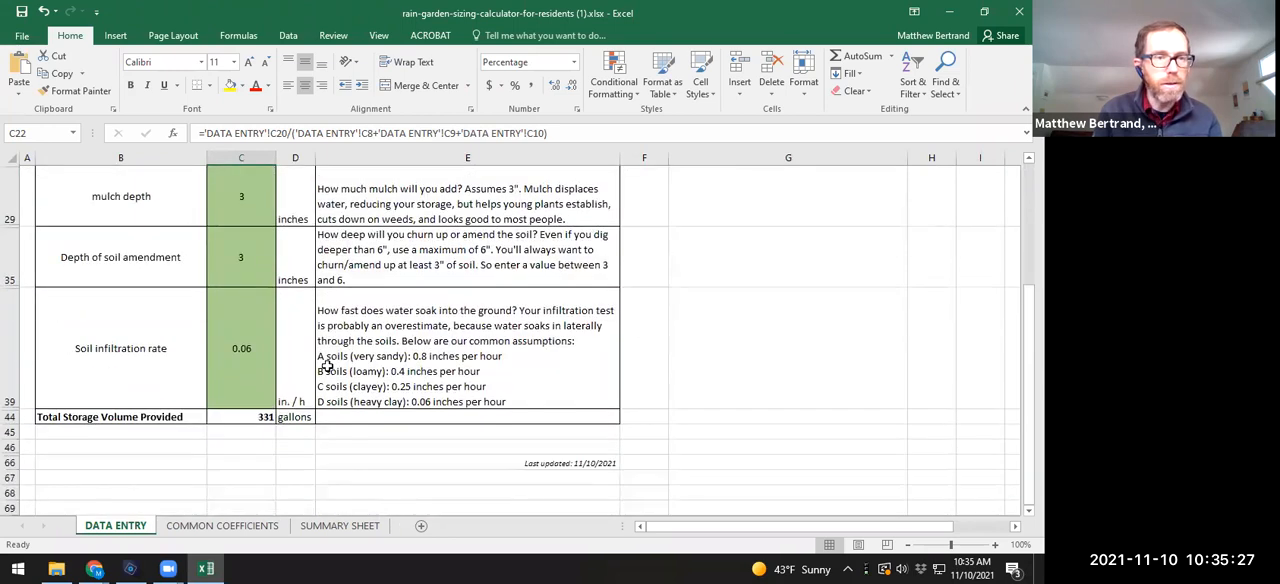
{"action": "scroll", "coordinate": [320, 368], "scroll_direction": "up", "scroll_amount": 3}
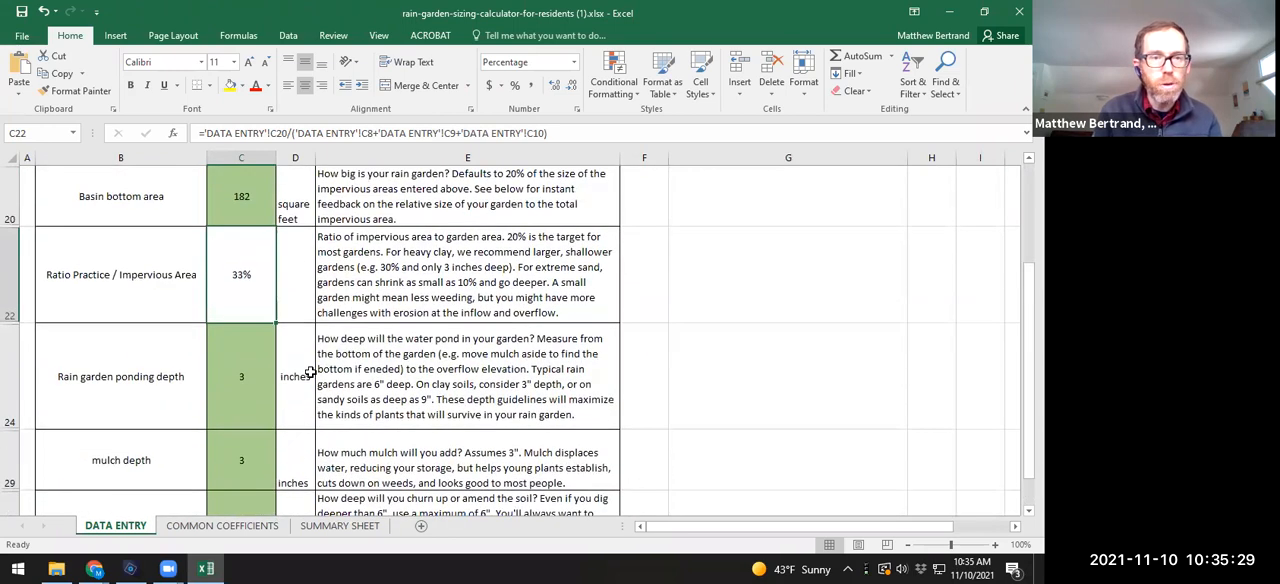
{"action": "scroll", "coordinate": [310, 370], "scroll_direction": "up", "scroll_amount": 1}
{"action": "scroll", "coordinate": [313, 385], "scroll_direction": "up", "scroll_amount": 2}
{"action": "scroll", "coordinate": [314, 390], "scroll_direction": "up", "scroll_amount": 1}
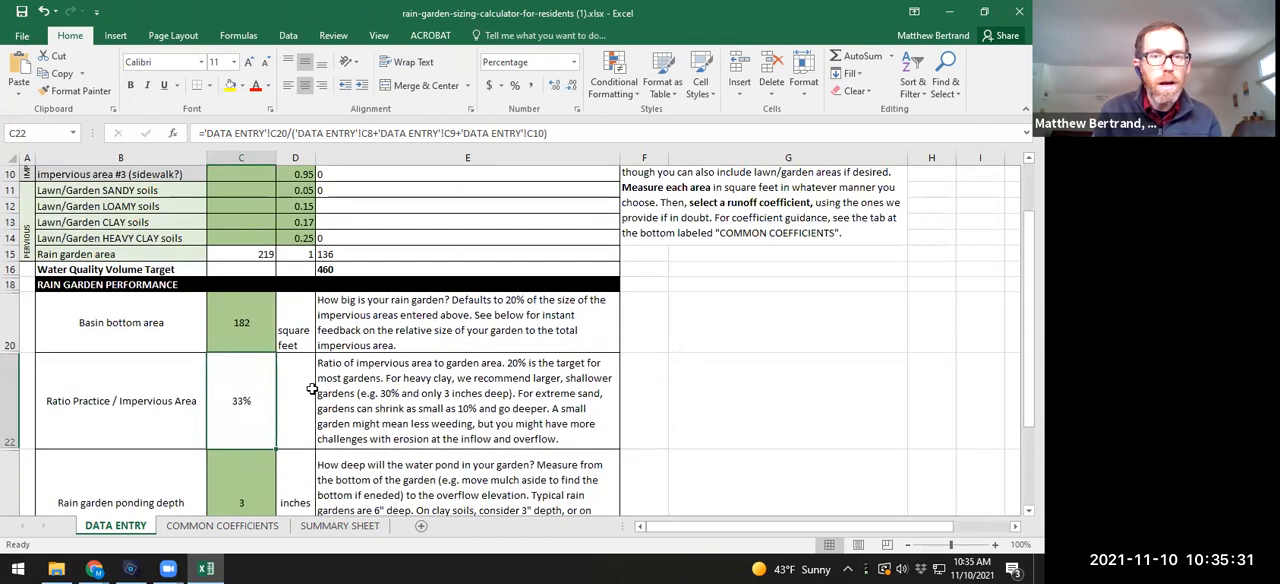
{"action": "scroll", "coordinate": [312, 390], "scroll_direction": "up", "scroll_amount": 4}
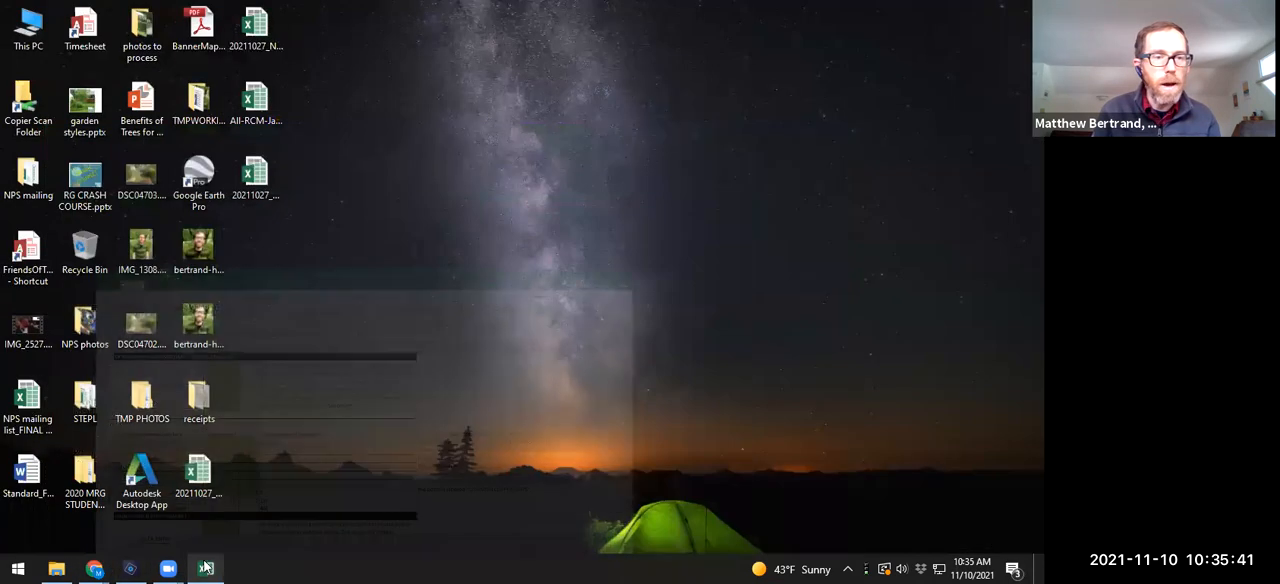
Step: Switch to the Chrome window and highlight the calculator's web address, therouge.org/calculator, on the New Tab page
{"action": "left_click", "coordinate": [206, 568]}
{"action": "left_click", "coordinate": [82, 505]}
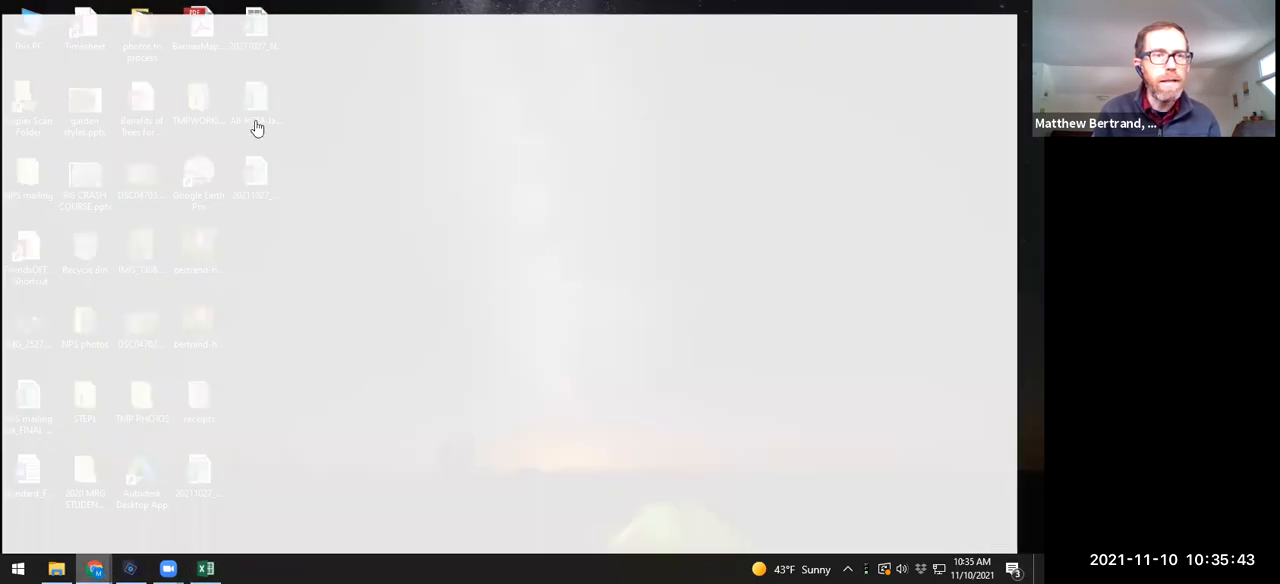
{"action": "left_click", "coordinate": [231, 12]}
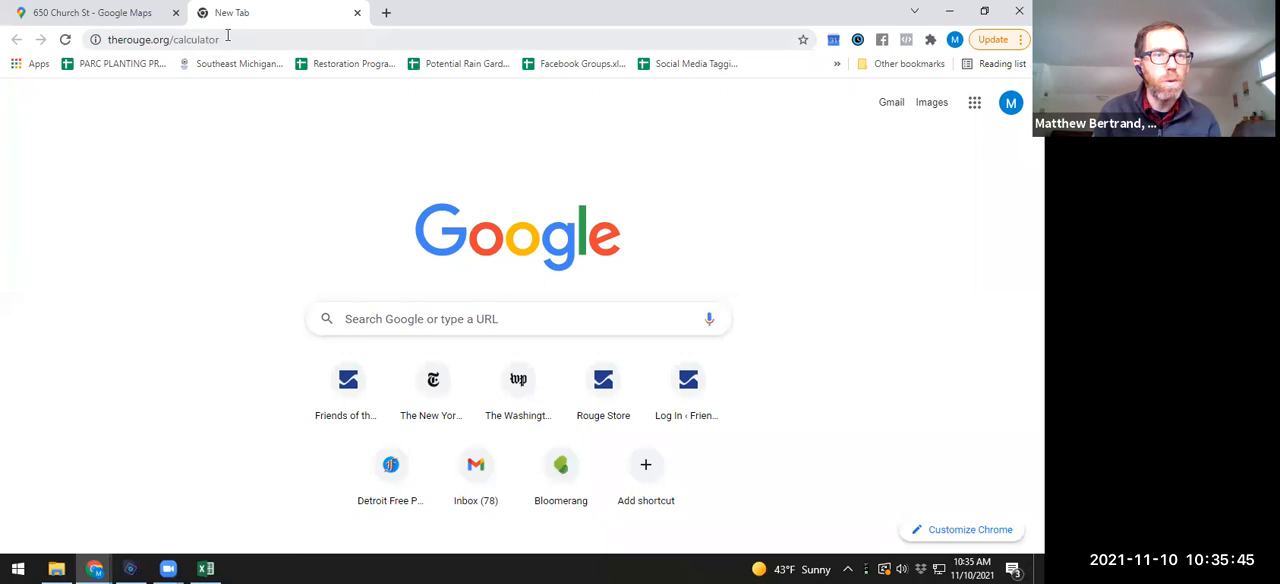
{"action": "left_click", "coordinate": [220, 39]}
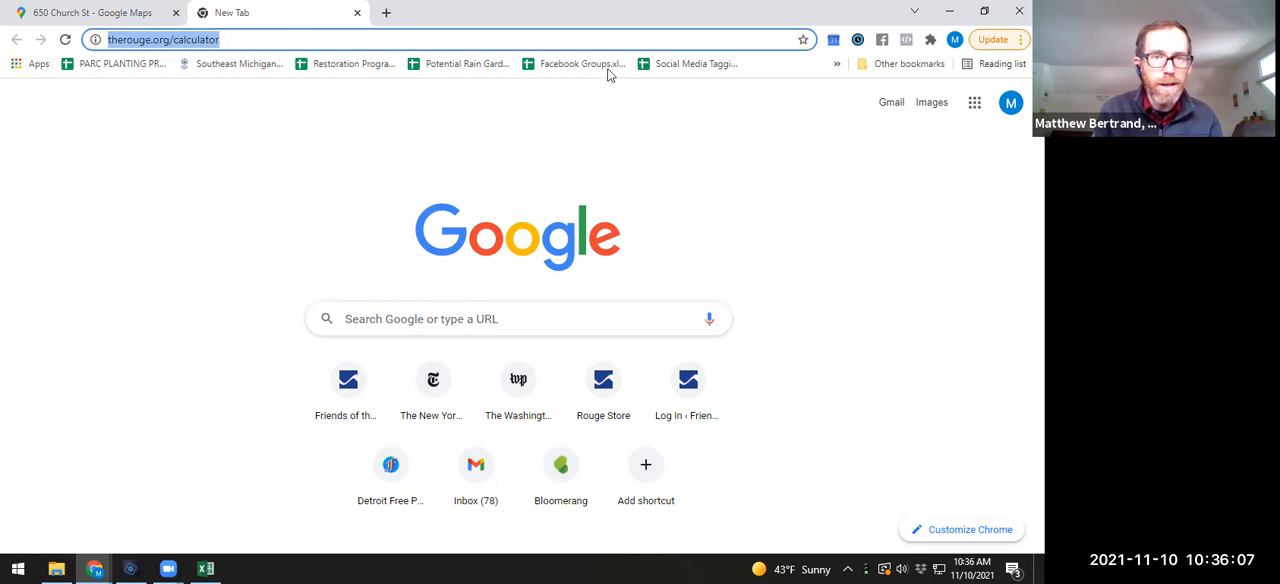
{"action": "left_click", "coordinate": [198, 94]}
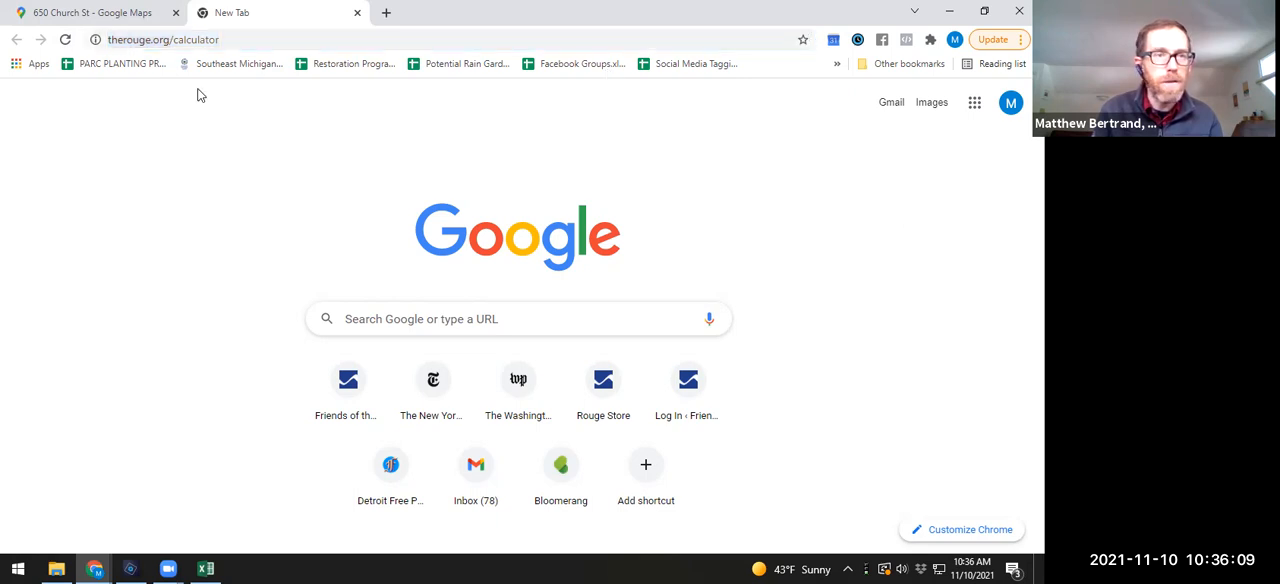
Step: Open the RainSmart Gardening Facebook group at facebook.com/groups/RainSmart and view its discussion page
{"action": "left_click", "coordinate": [290, 47]}
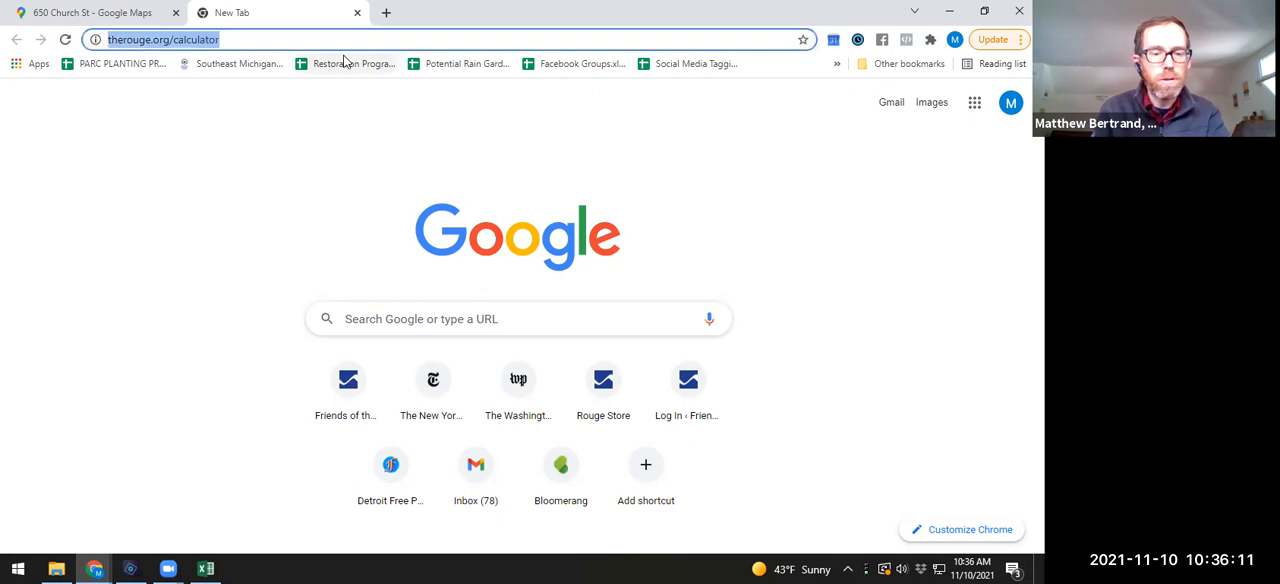
{"action": "type", "text": "facebook.com/rain"}
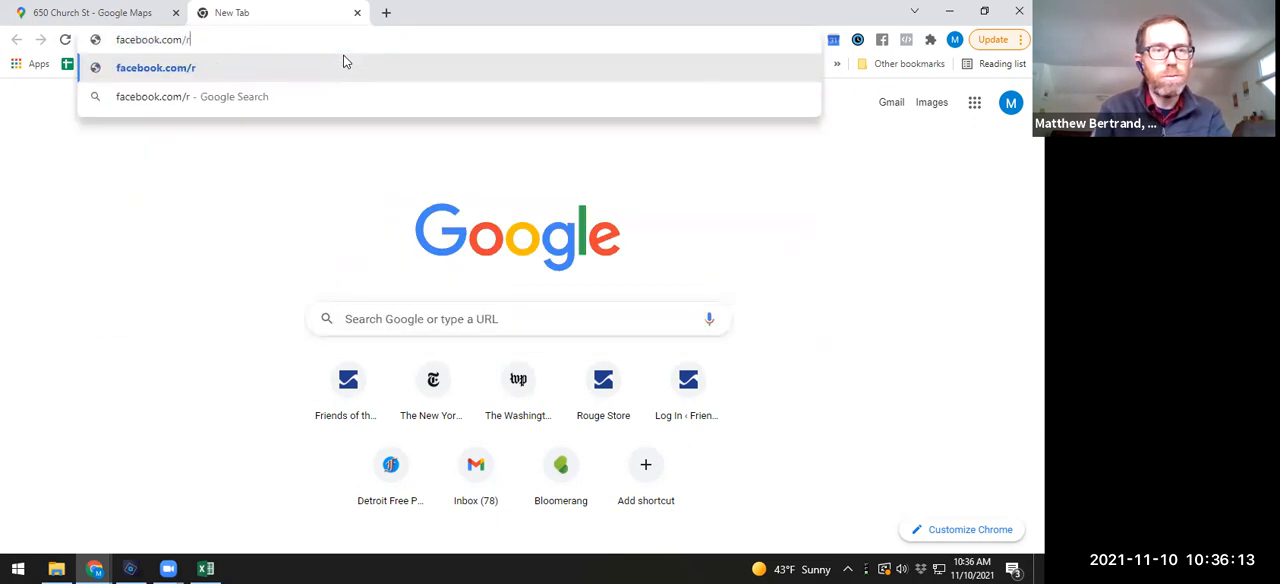
{"action": "key", "text": "BackSpace"}
{"action": "key", "text": "BackSpace"}
{"action": "key", "text": "BackSpace"}
{"action": "key", "text": "BackSpace"}
{"action": "type", "text": "grou"}
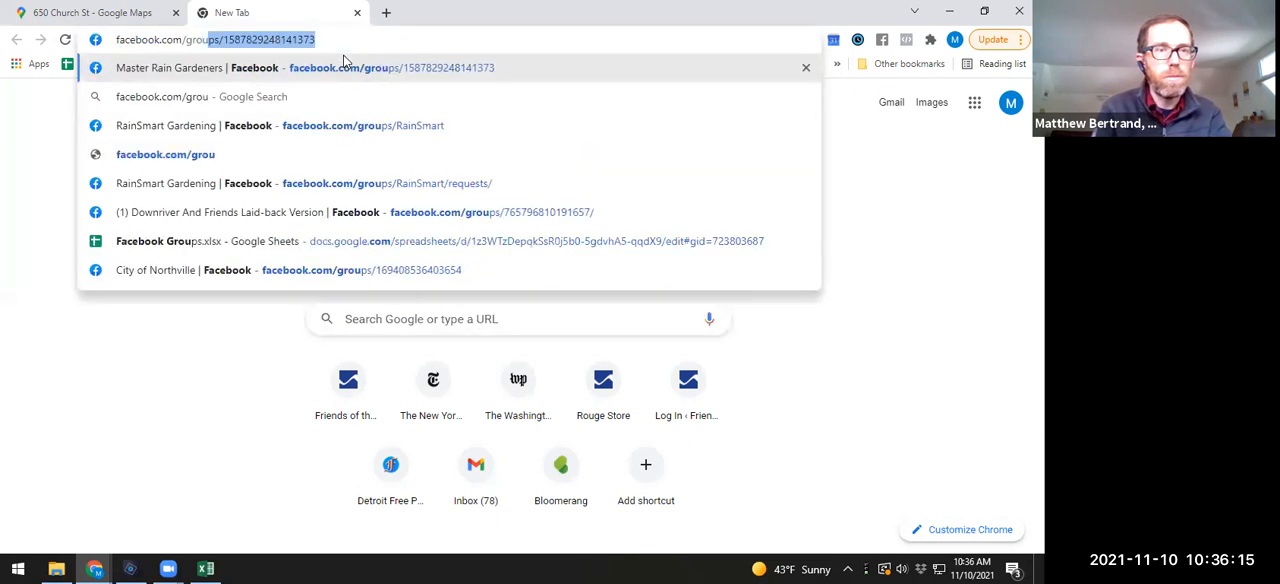
{"action": "type", "text": "ps/rain"}
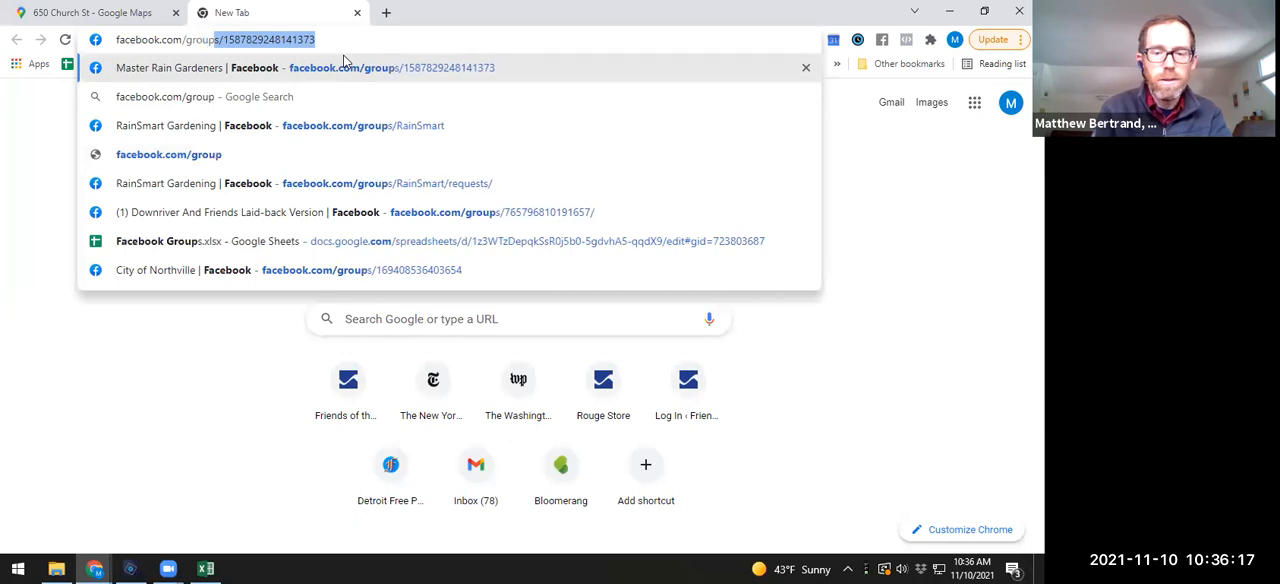
{"action": "key", "text": "Return"}
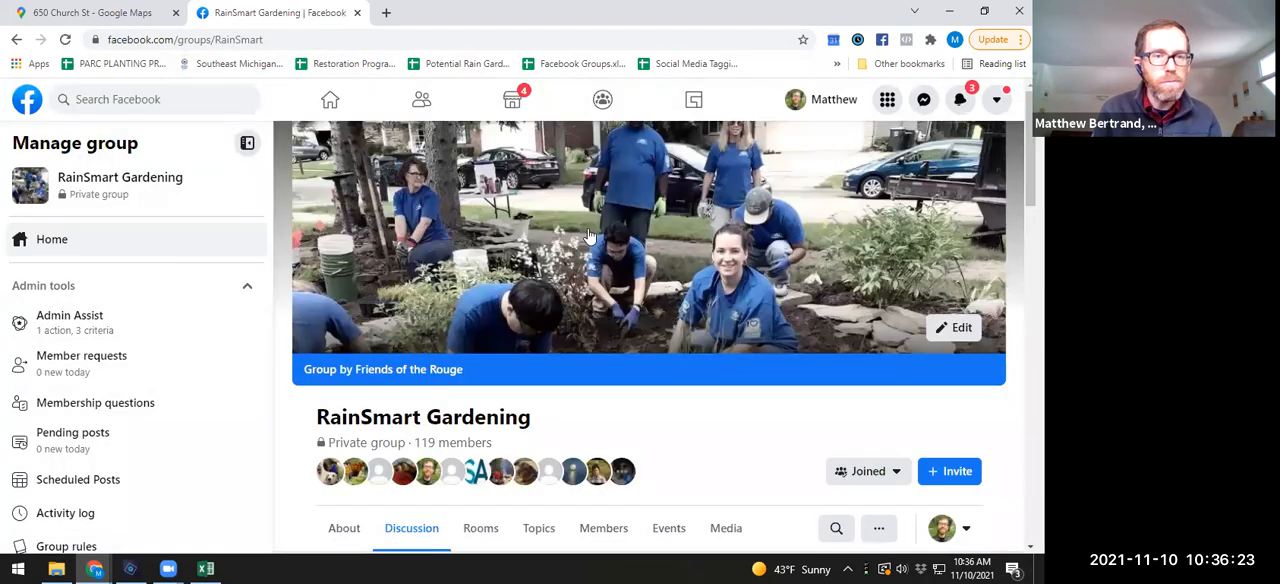
{"action": "scroll", "coordinate": [550, 310], "scroll_direction": "down", "scroll_amount": 1}
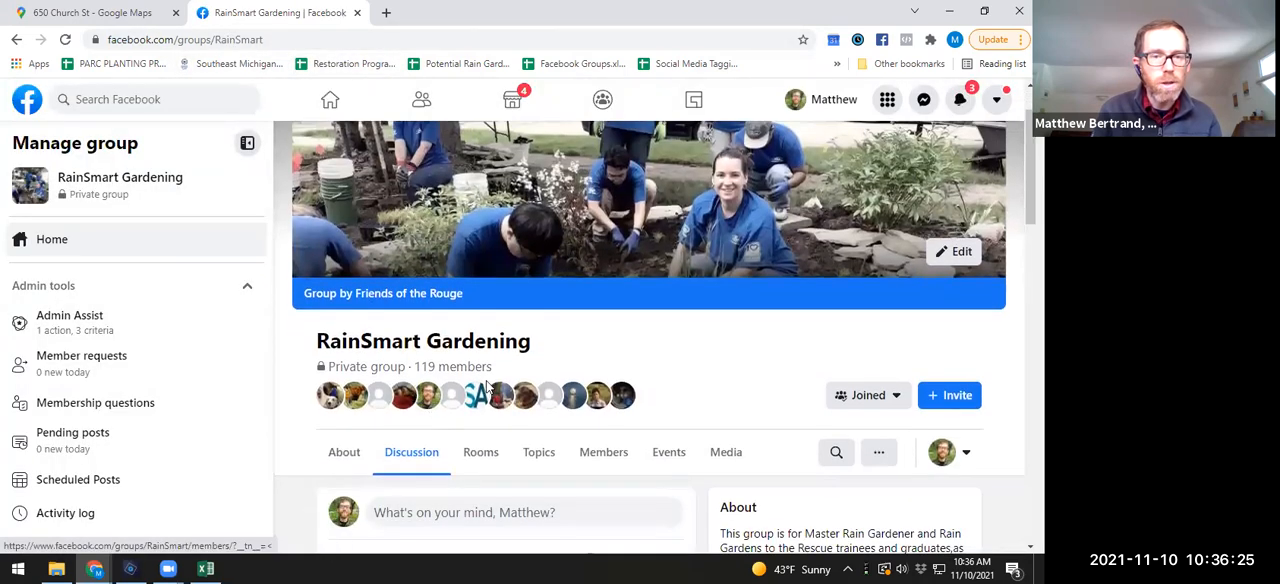
{"action": "mouse_move", "coordinate": [580, 400]}
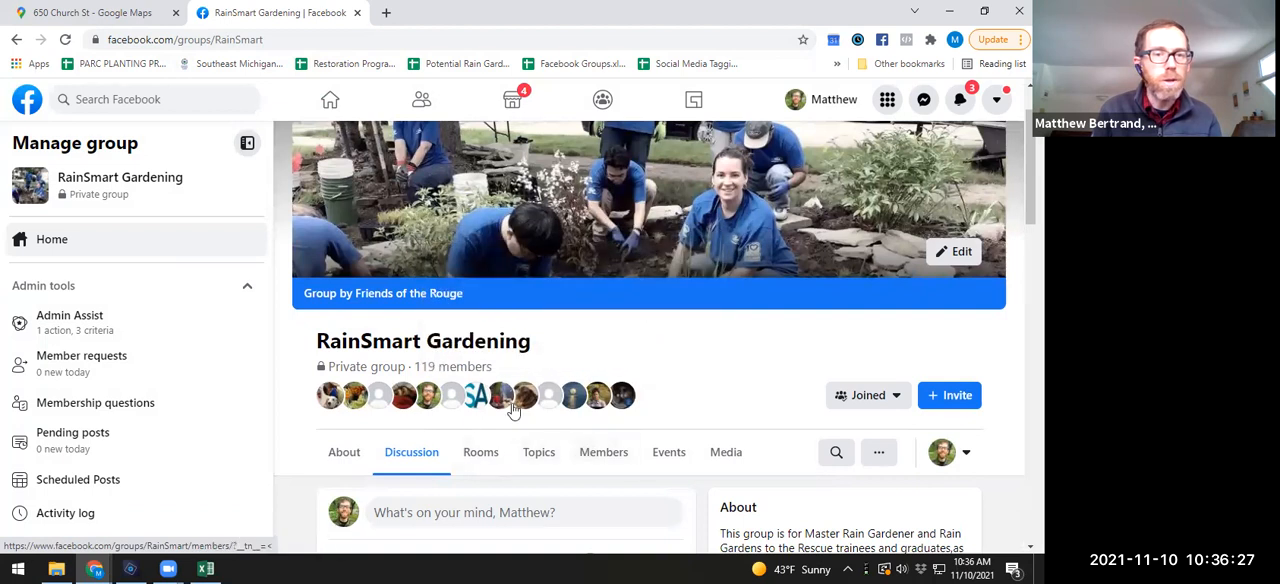
{"action": "scroll", "coordinate": [527, 497], "scroll_direction": "down", "scroll_amount": 2}
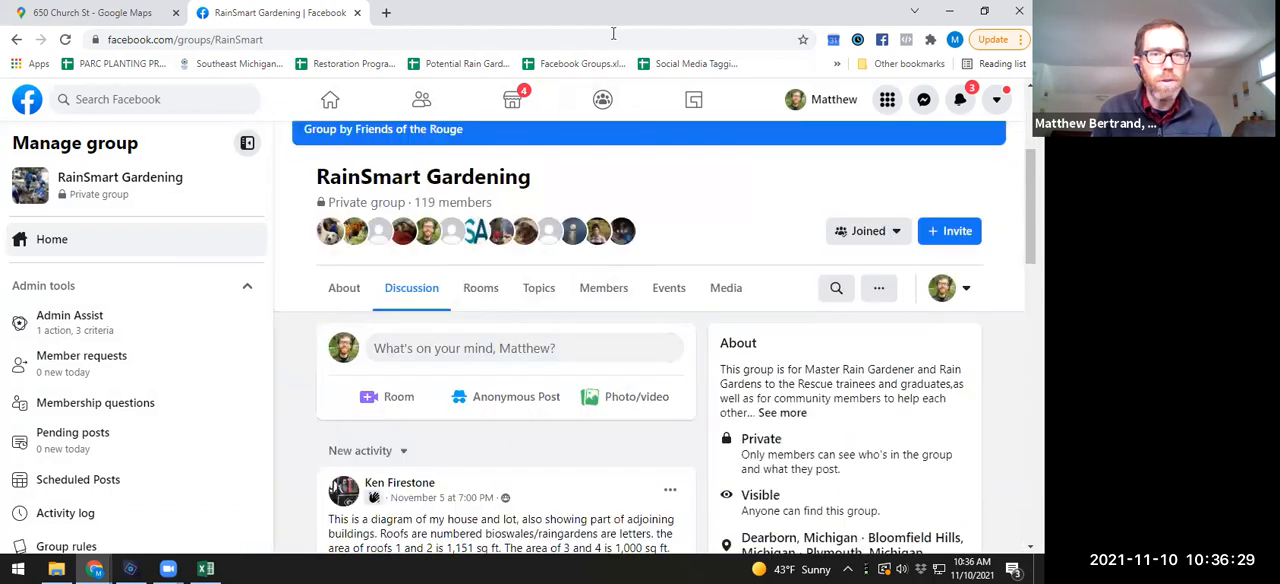